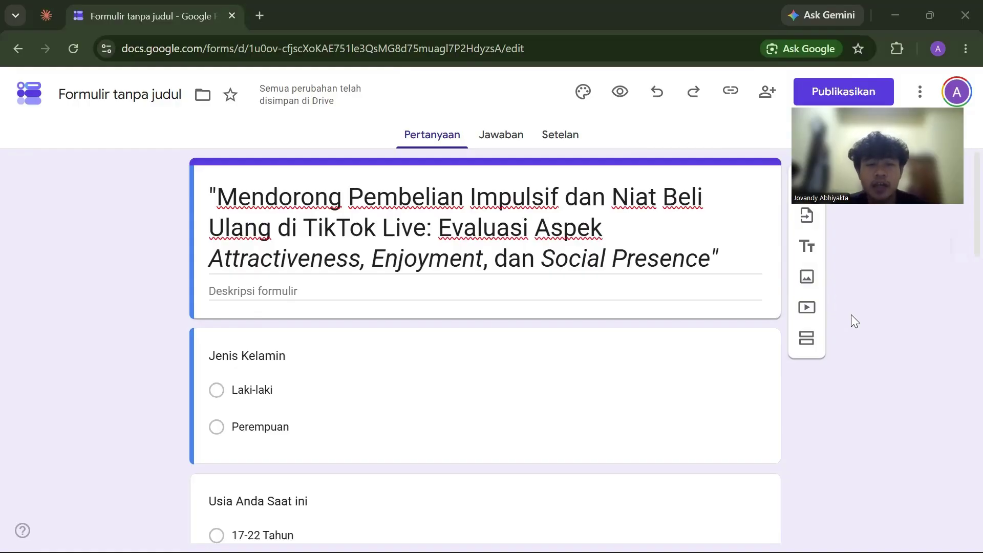
# Step: Review the questionnaire form's questions, from the respondent profile items to the 1–5 agreement-scale statements
pyautogui.click(688, 342)
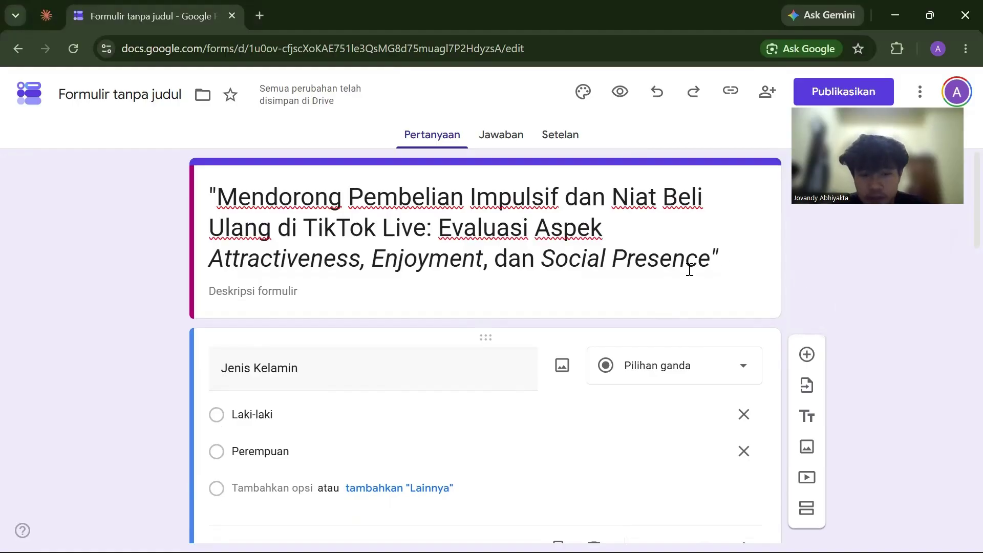
pyautogui.scroll(-4, 584, 329)
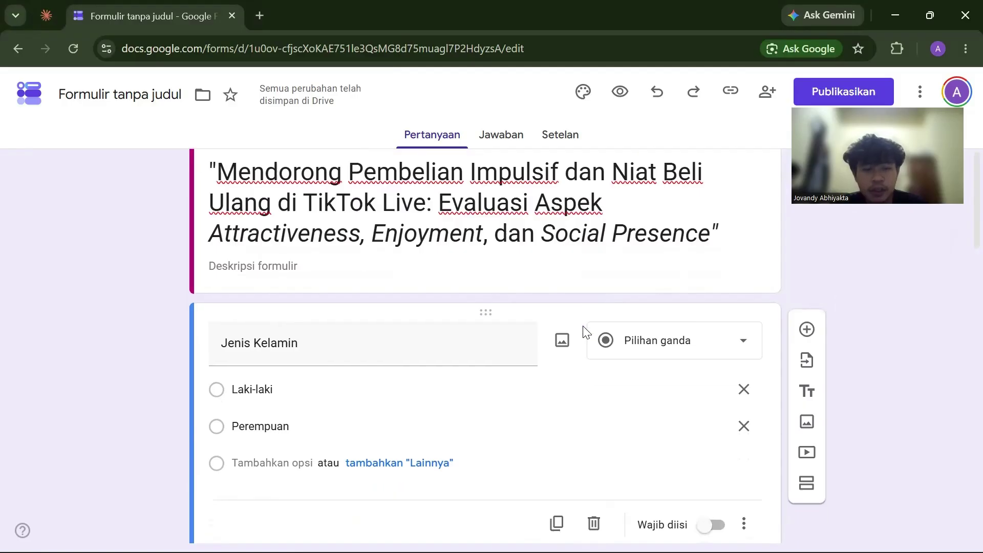
pyautogui.scroll(-6, 584, 329)
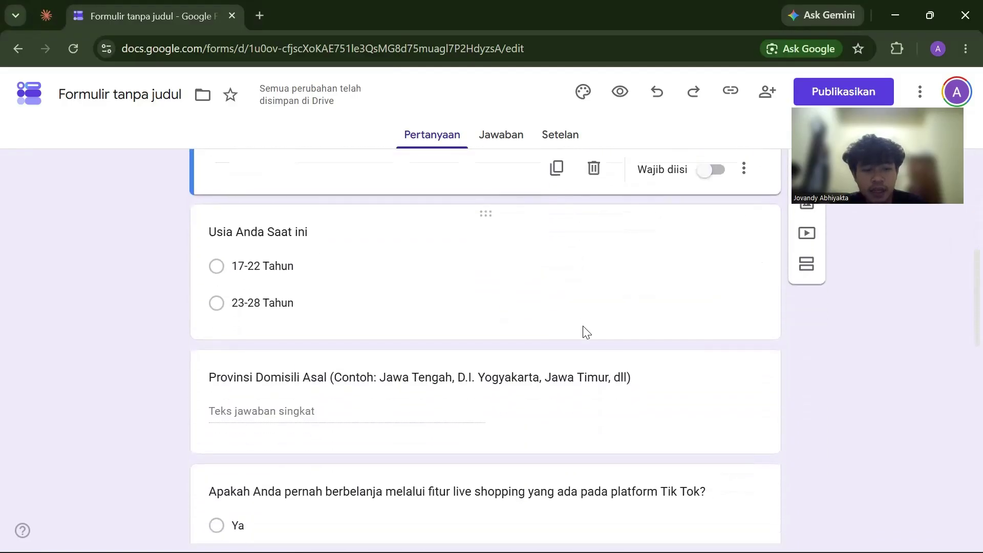
pyautogui.scroll(-1, 584, 331)
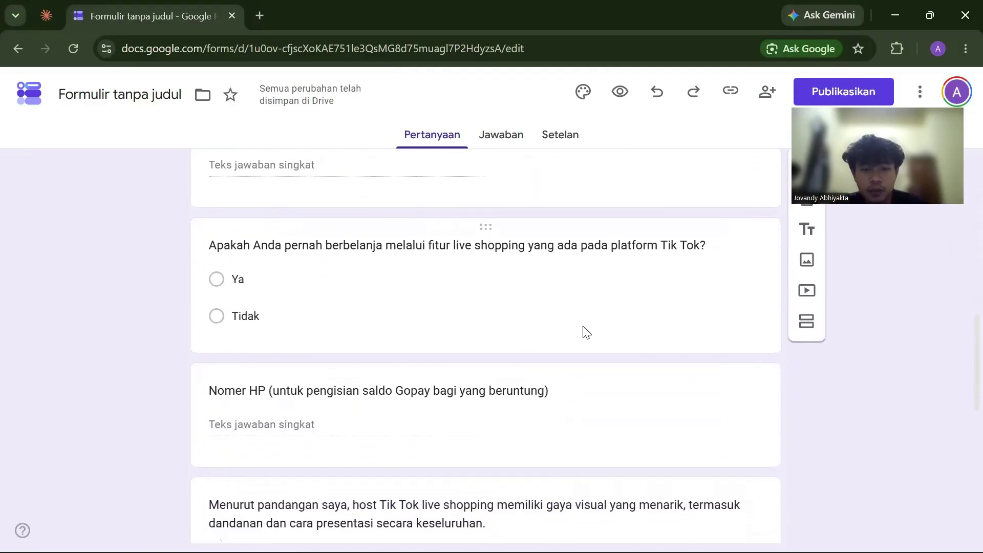
pyautogui.scroll(-1, 584, 328)
pyautogui.scroll(-8, 584, 326)
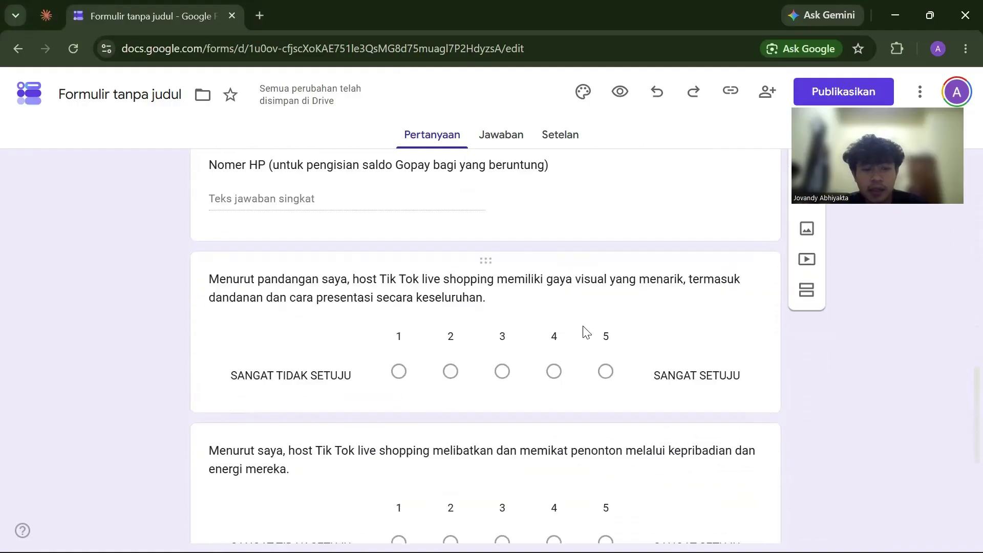
pyautogui.scroll(20, 586, 332)
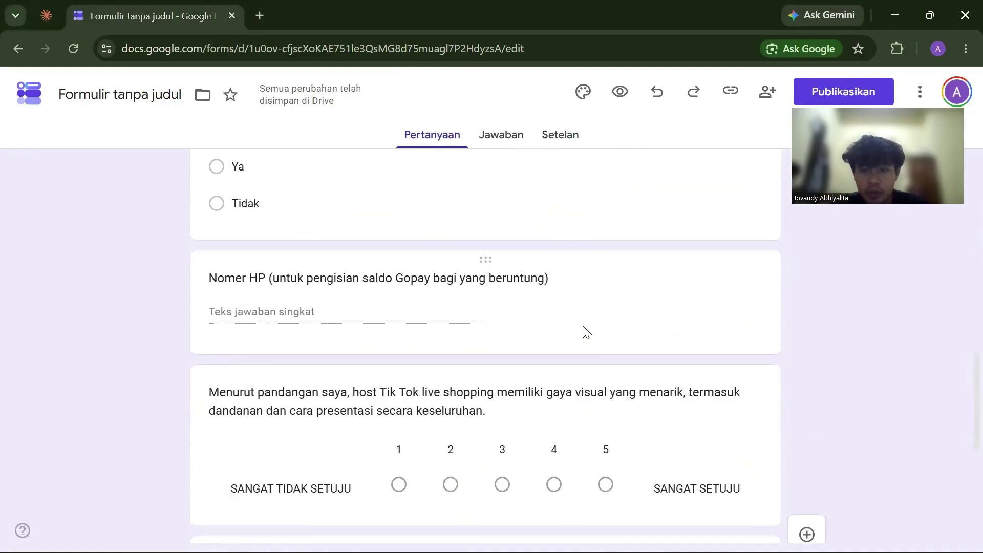
pyautogui.click(587, 332)
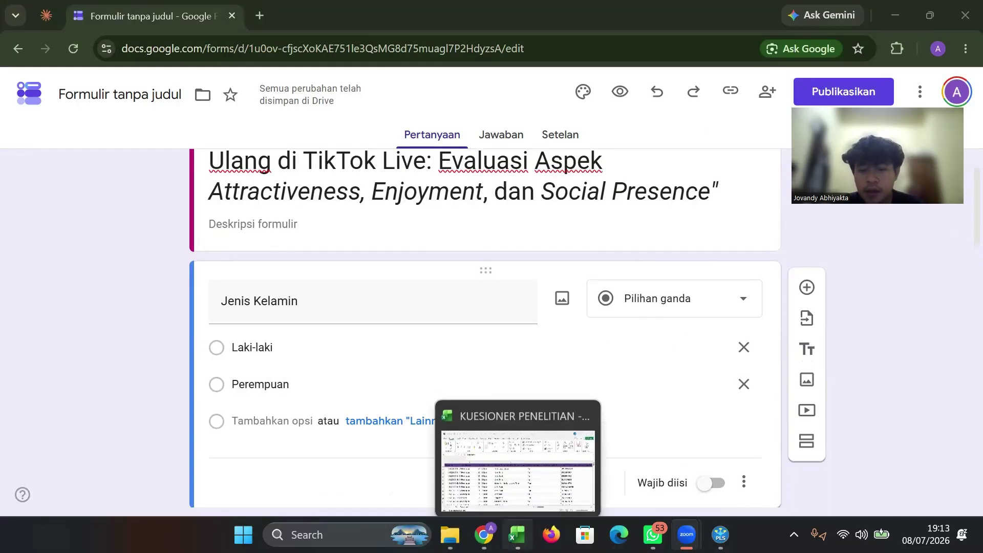
# Step: Switch to the KUESIONER PENELITIAN workbook in Excel and examine the response columns, from the timestamp and respondent profile to the scale answers
pyautogui.click(516, 534)
pyautogui.scroll(-5, 400, 307)
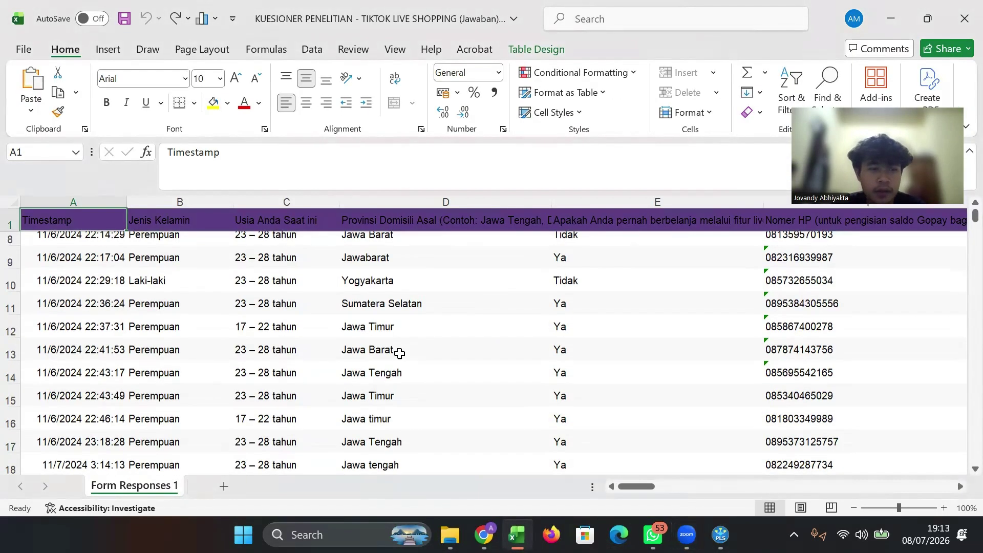
pyautogui.scroll(5, 385, 439)
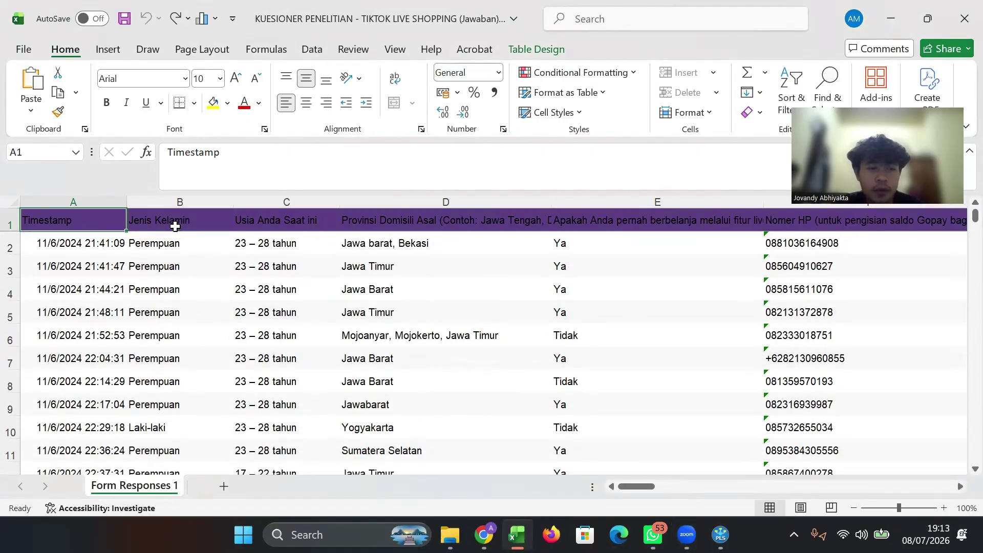
pyautogui.click(176, 227)
pyautogui.click(94, 228)
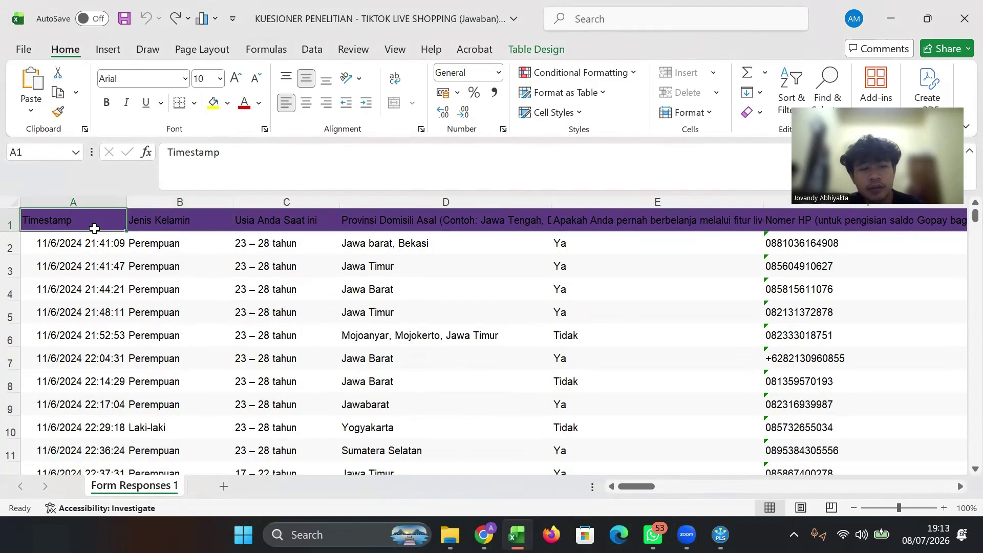
pyautogui.hscroll(2, 342, 278)
pyautogui.hscroll(-2, 343, 279)
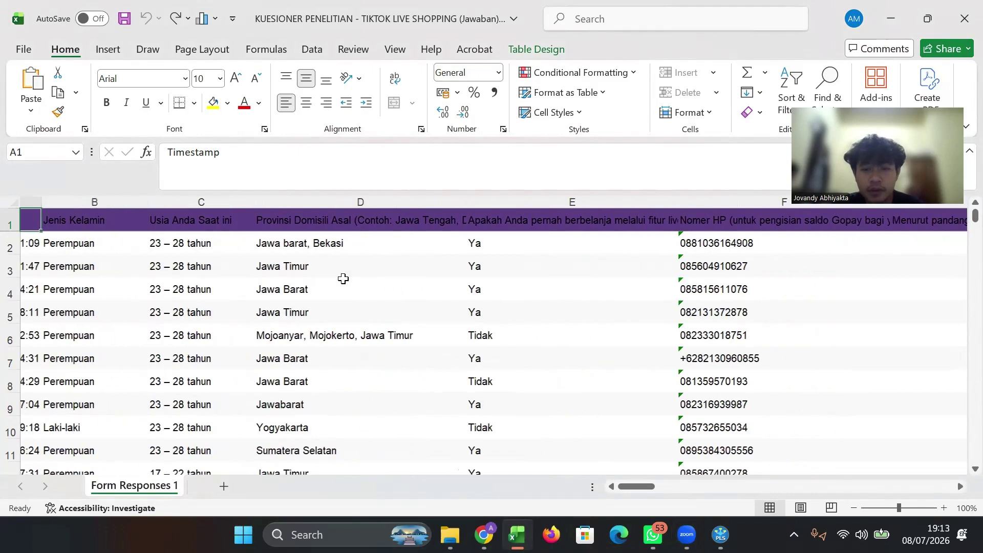
pyautogui.scroll(-2, 343, 279)
pyautogui.scroll(2, 343, 279)
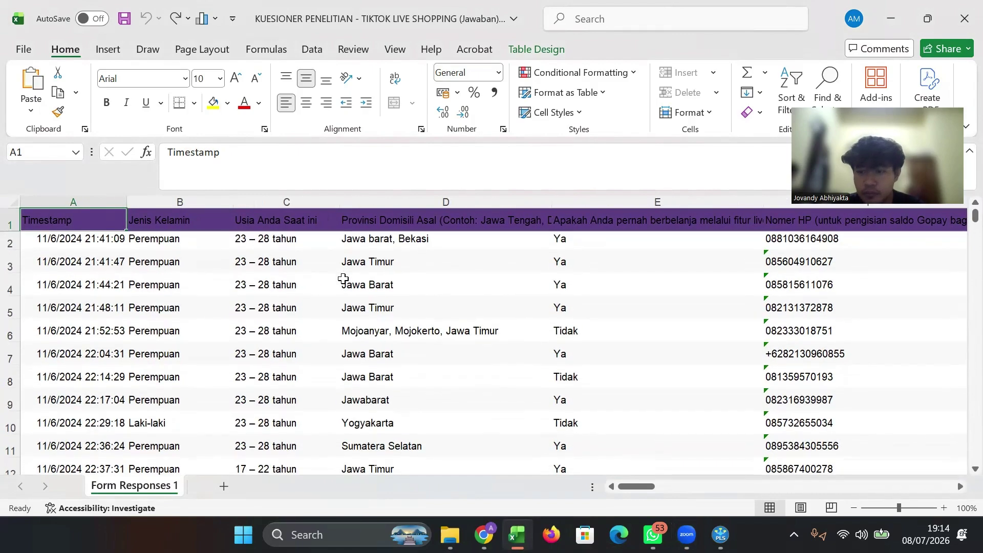
pyautogui.hscroll(4, 343, 278)
pyautogui.hscroll(2, 343, 278)
pyautogui.hscroll(-5, 343, 278)
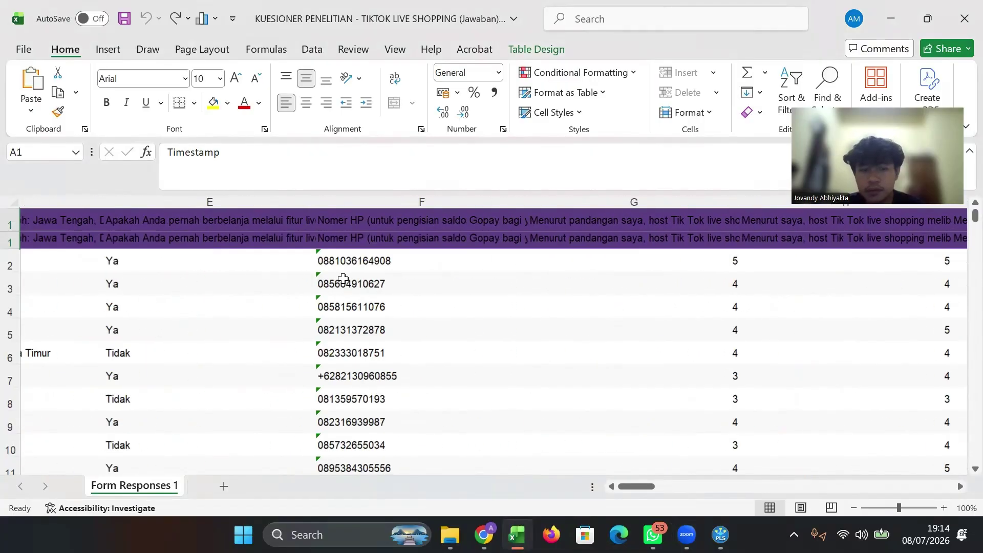
pyautogui.scroll(-1, 343, 278)
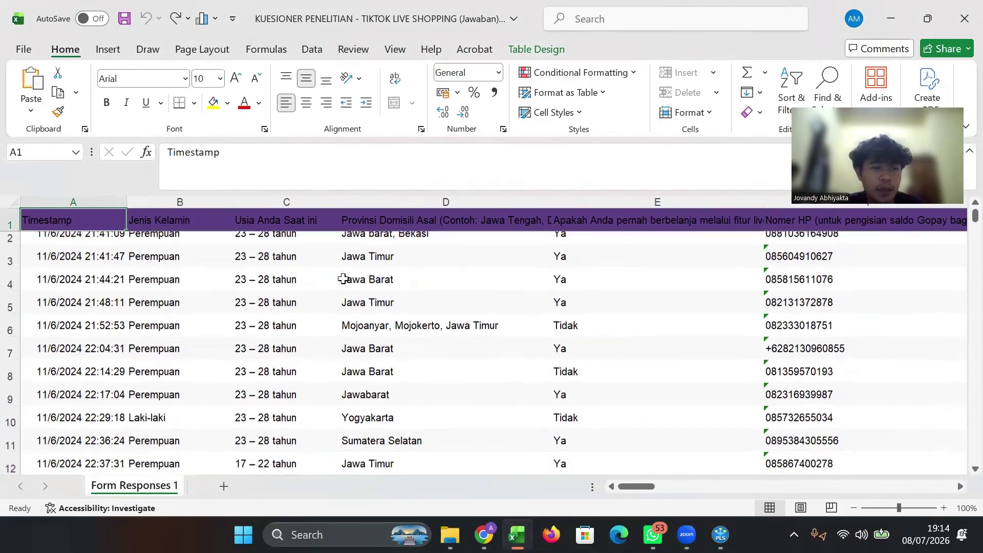
pyautogui.scroll(1, 343, 279)
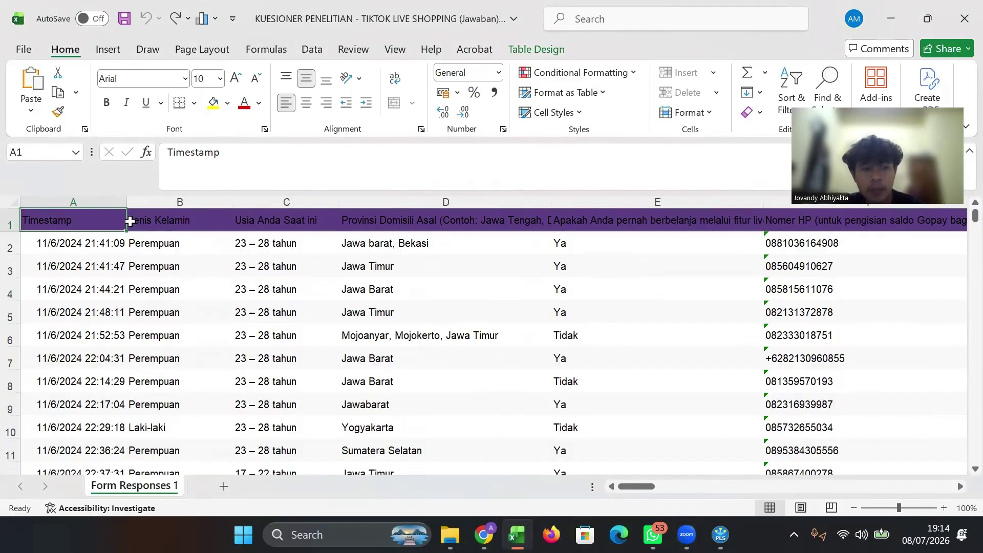
# Step: Delete the first six table columns, from Timestamp through Nomer HP, leaving only the scale questions
pyautogui.moveTo(108, 219); pyautogui.dragTo(838, 221)
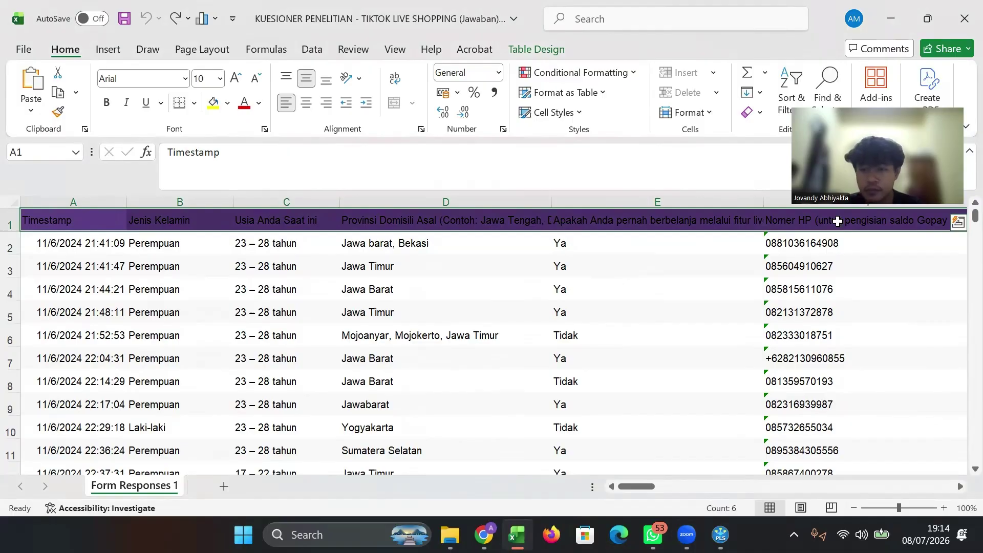
pyautogui.rightClick(785, 225)
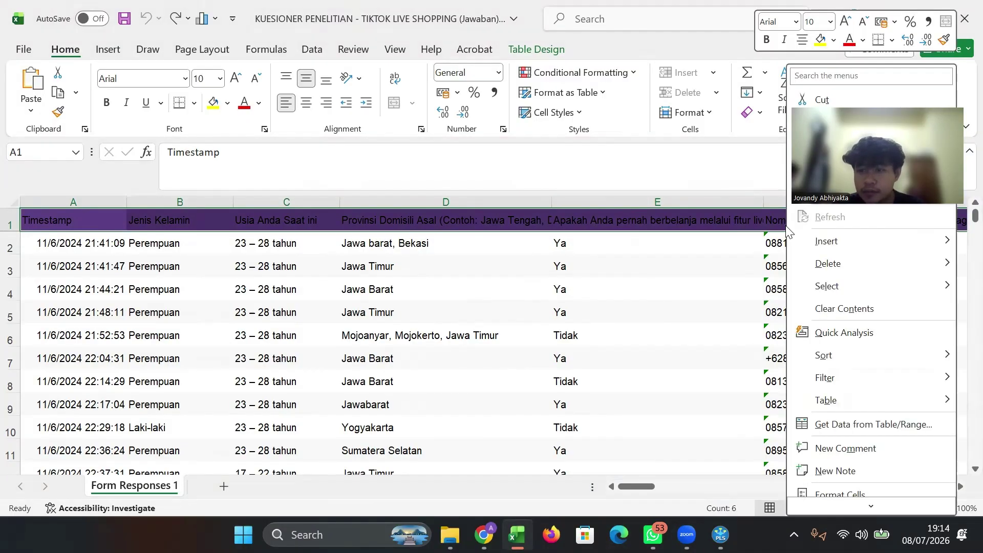
pyautogui.moveTo(858, 269)
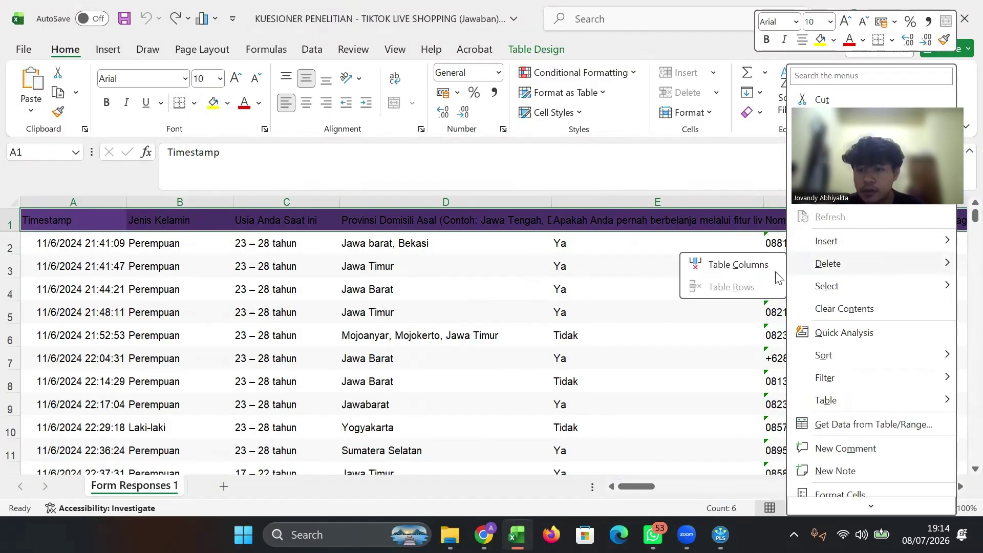
pyautogui.click(759, 276)
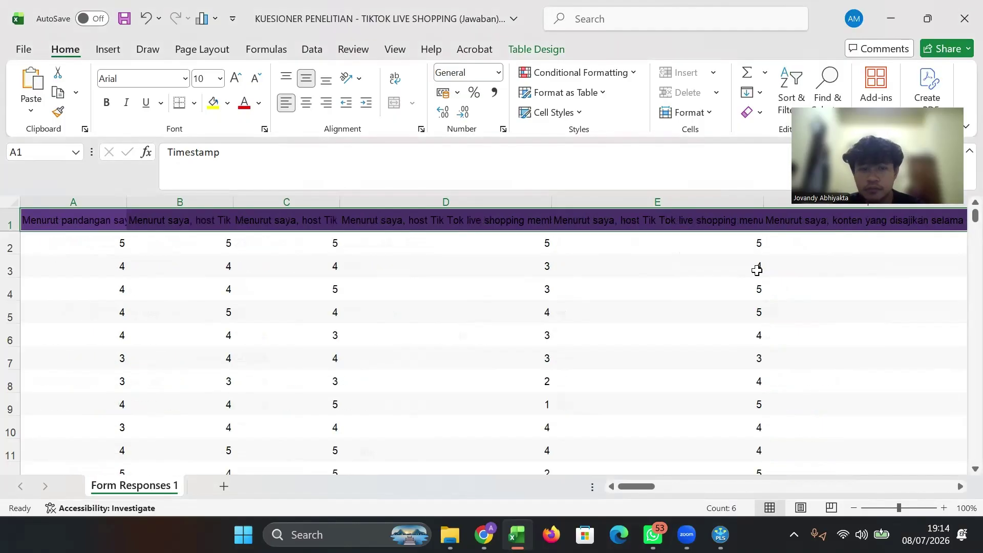
# Step: Replace the header in cell A1 with the code A1 and fill the series across to A7 in cell G1
pyautogui.click(94, 229)
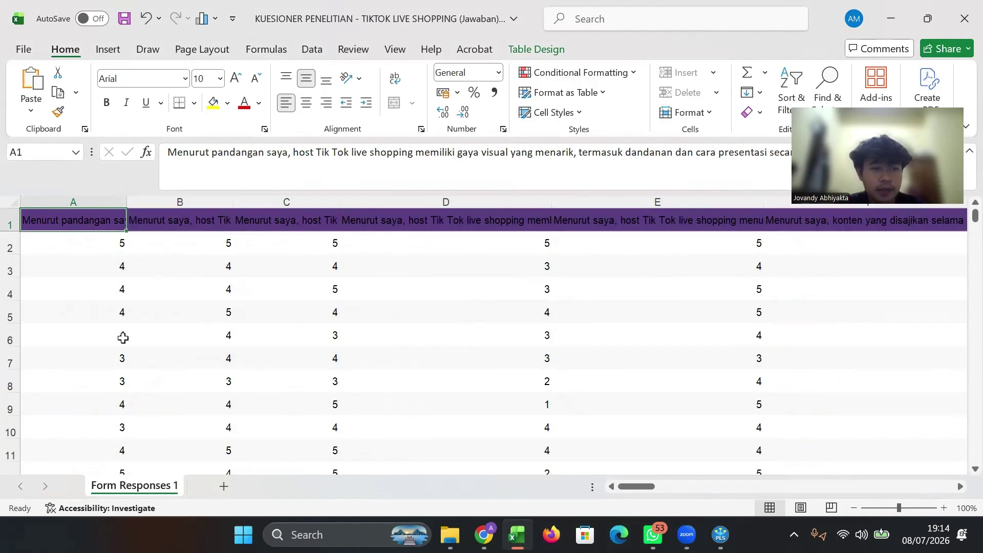
pyautogui.click(246, 173)
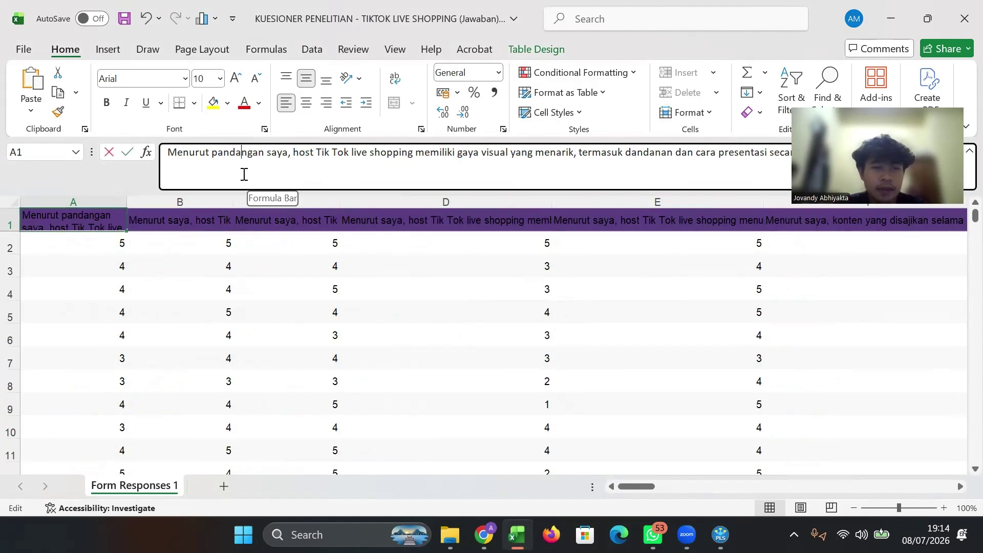
pyautogui.tripleClick(245, 175)
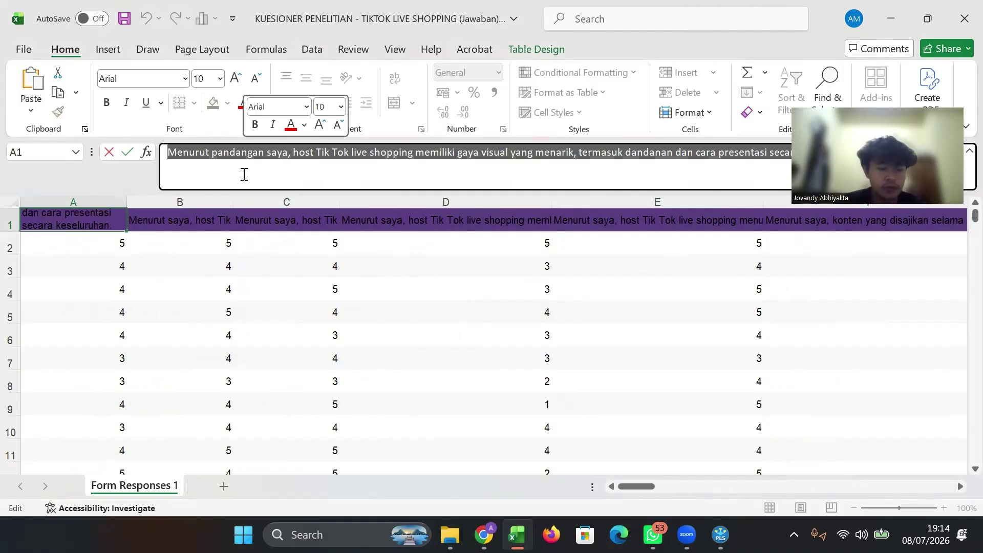
pyautogui.write('A1')
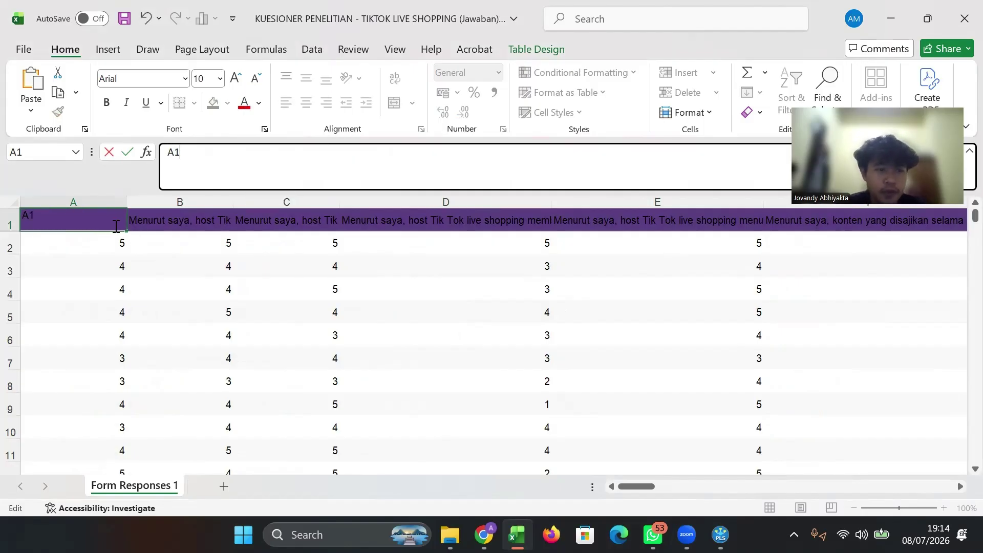
pyautogui.click(118, 245)
pyautogui.click(120, 220)
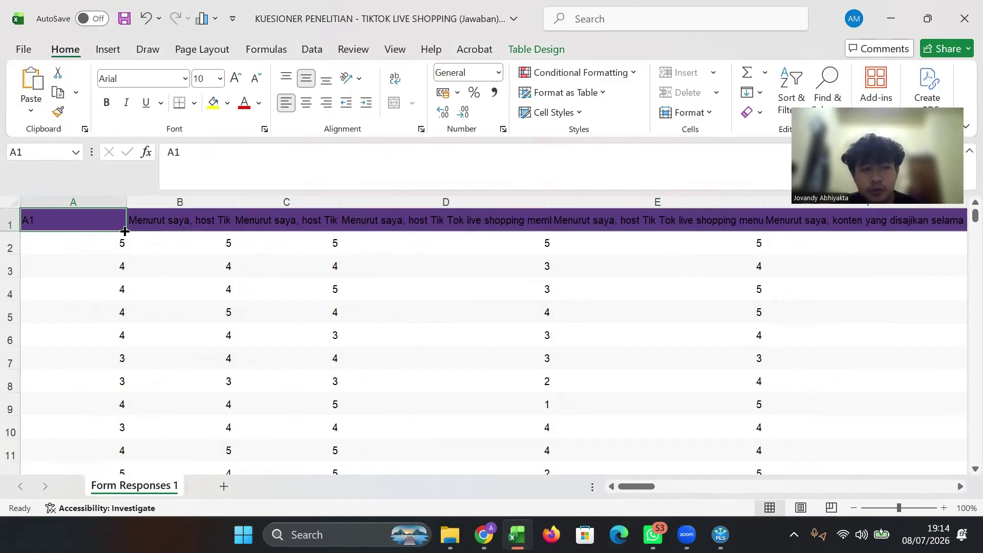
pyautogui.moveTo(125, 232); pyautogui.dragTo(225, 210)
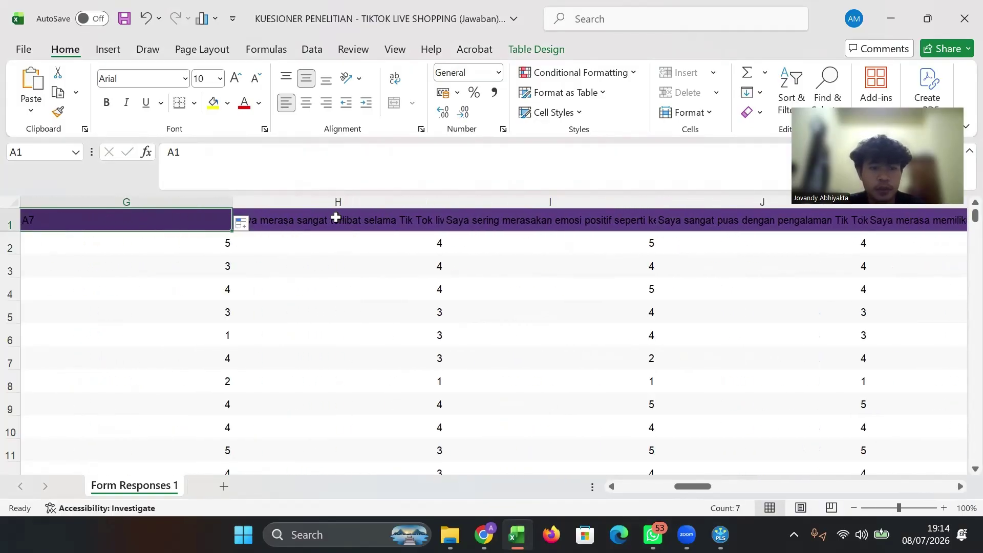
# Step: Replace the header in cell H1 with the code E1 and fill the series across to E6 in cell M1
pyautogui.click(311, 224)
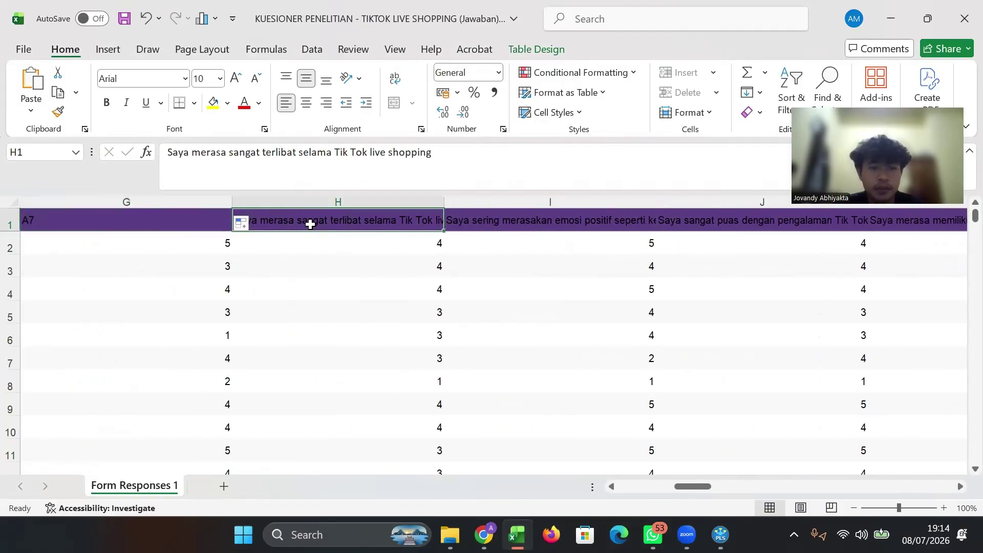
pyautogui.tripleClick(480, 160)
pyautogui.write('E1')
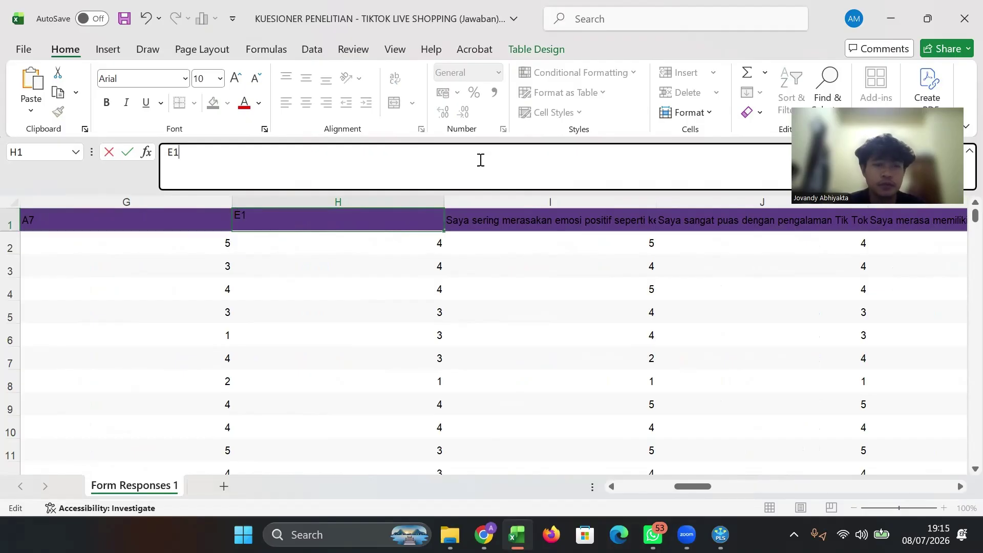
pyautogui.click(408, 250)
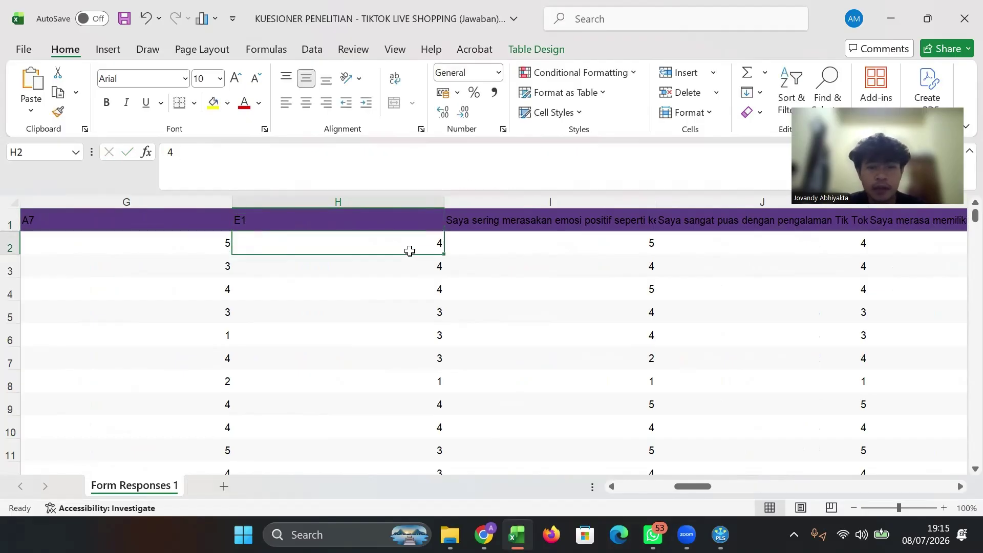
pyautogui.click(430, 228)
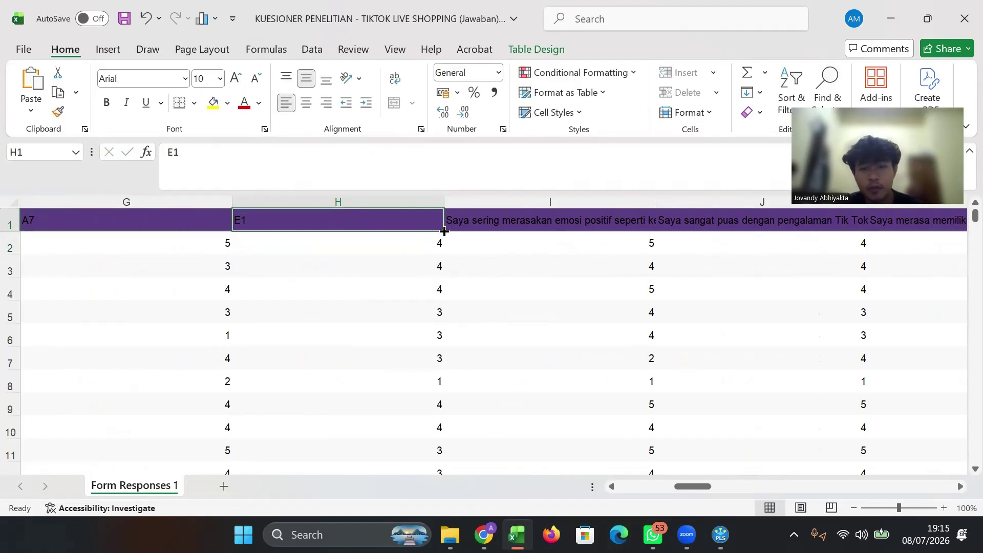
pyautogui.moveTo(444, 231); pyautogui.dragTo(812, 231)
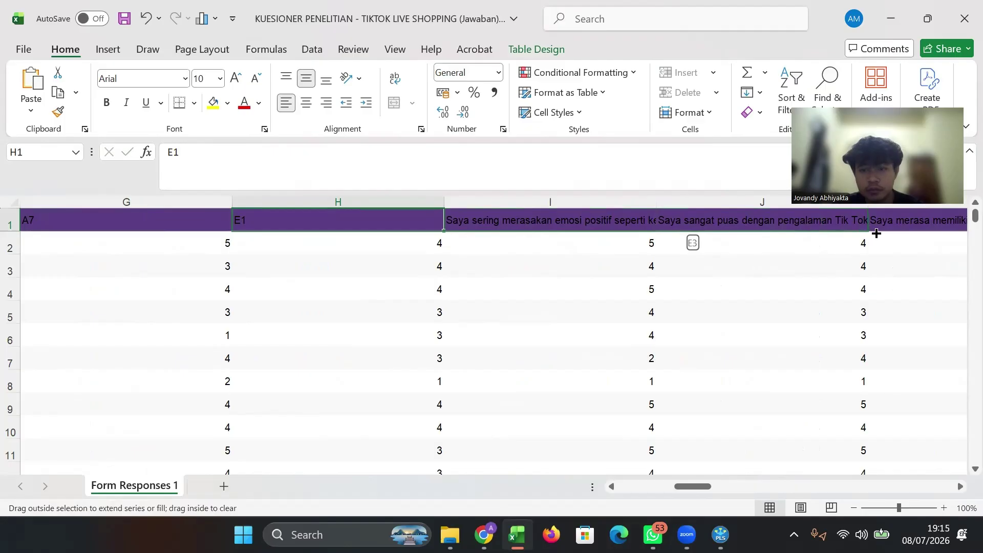
pyautogui.moveTo(953, 235); pyautogui.dragTo(841, 219)
pyautogui.moveTo(912, 233); pyautogui.dragTo(632, 234)
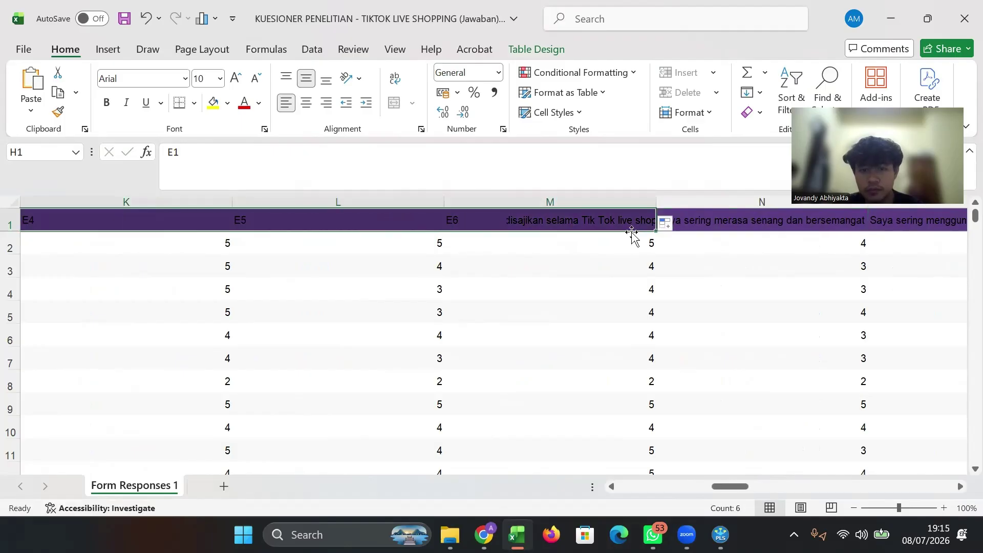
pyautogui.click(603, 243)
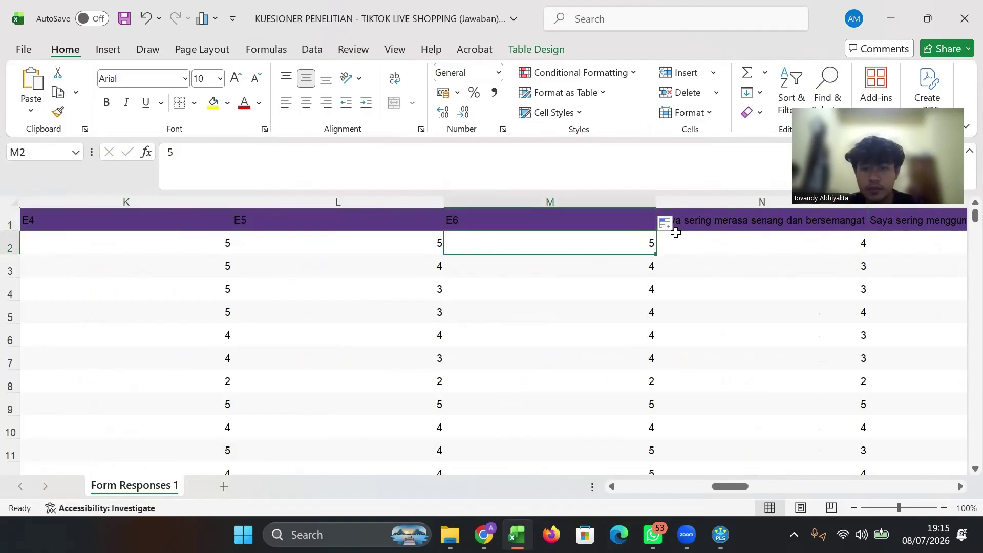
# Step: Replace the header in cell N1 with the code SP1 and fill the series across to SP6 in cell S1
pyautogui.click(675, 221)
pyautogui.hscroll(2, 691, 221)
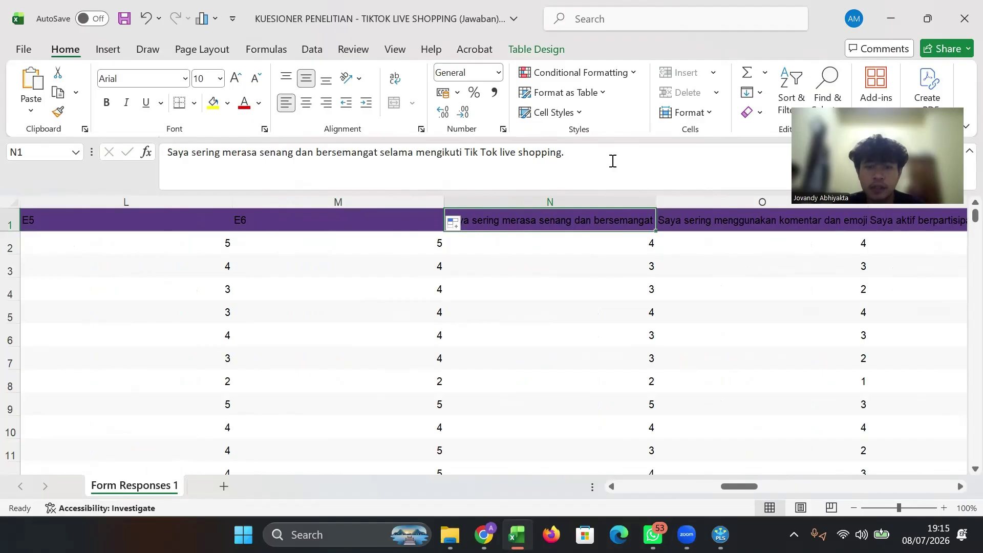
pyautogui.click(612, 161)
pyautogui.tripleClick(613, 161)
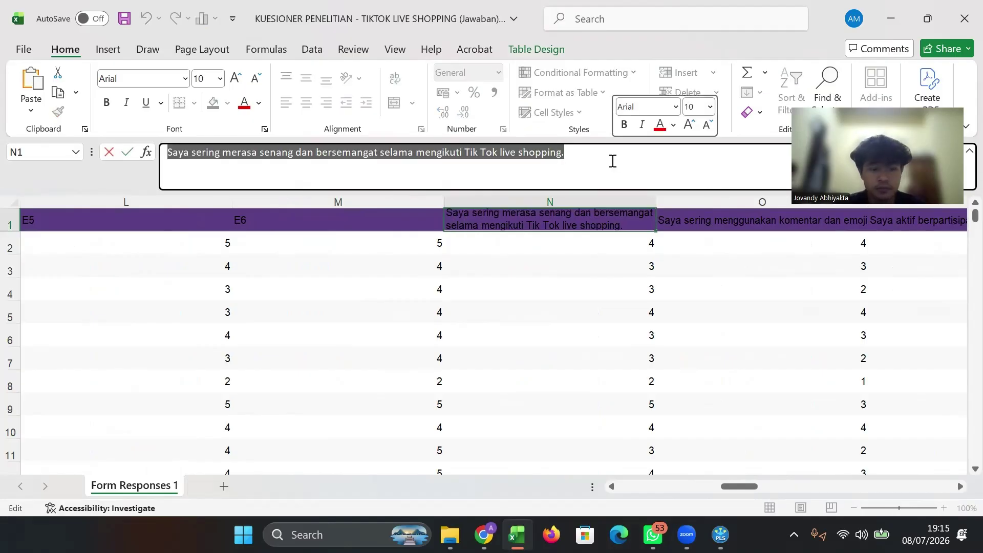
pyautogui.write('SP1')
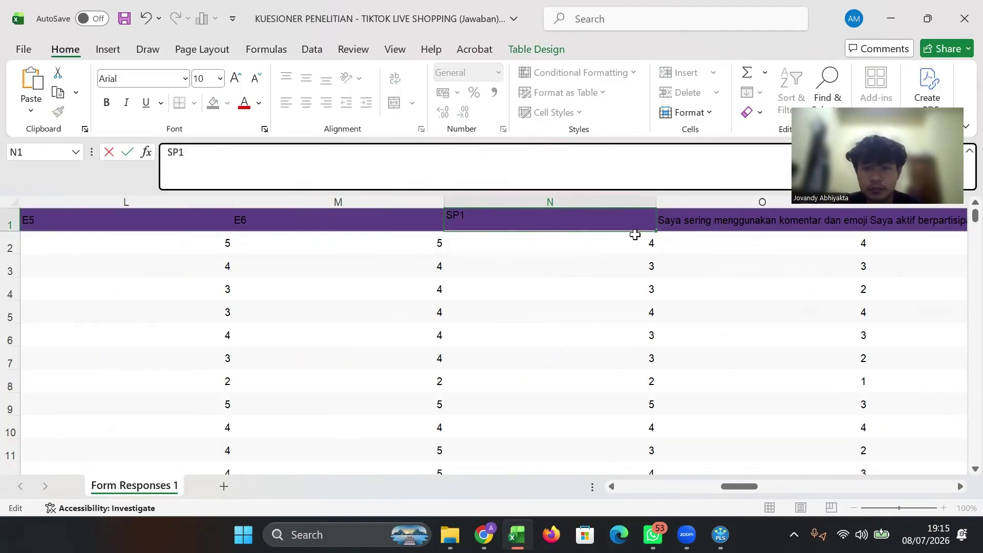
pyautogui.moveTo(656, 232); pyautogui.dragTo(774, 225)
pyautogui.hscroll(3, 779, 261)
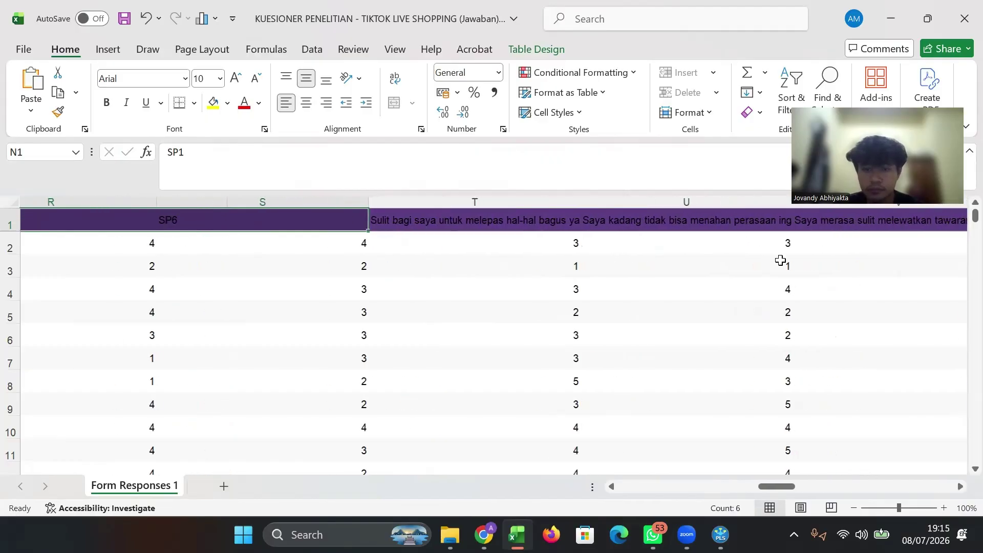
# Step: Replace the header in cell T1 with the code OIB1 and fill the series across to OIB6 in cell Y1
pyautogui.hscroll(-2, 519, 215)
pyautogui.click(518, 215)
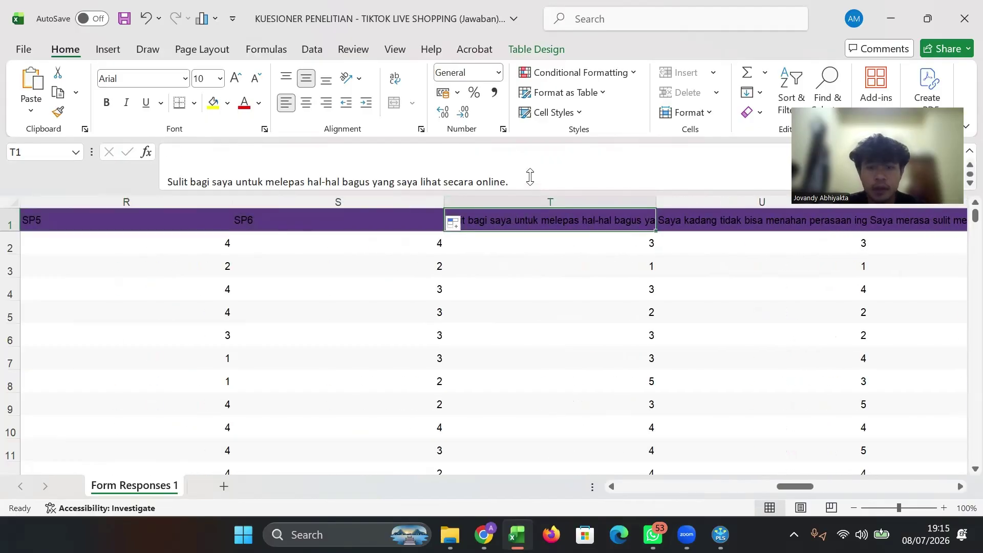
pyautogui.click(528, 176)
pyautogui.tripleClick(529, 177)
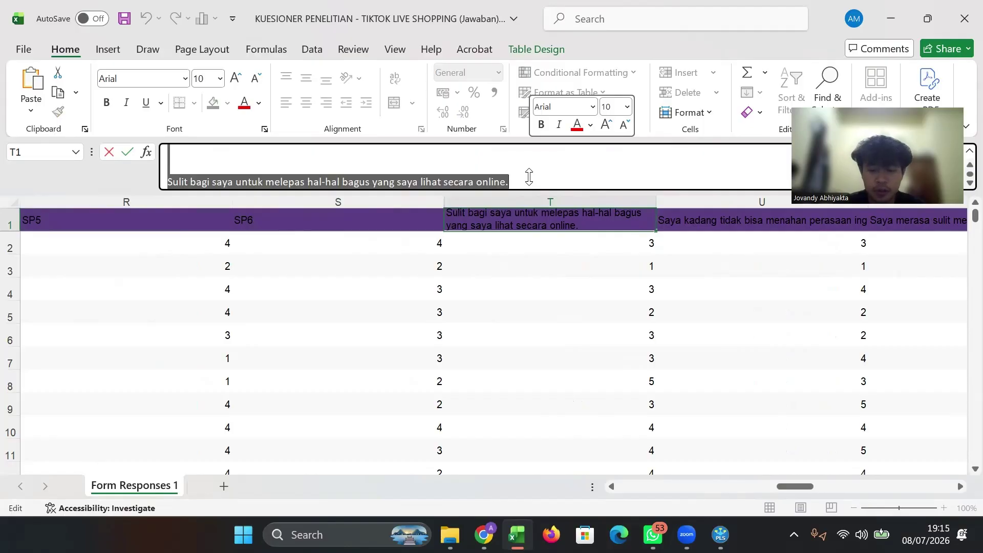
pyautogui.write('OIB1')
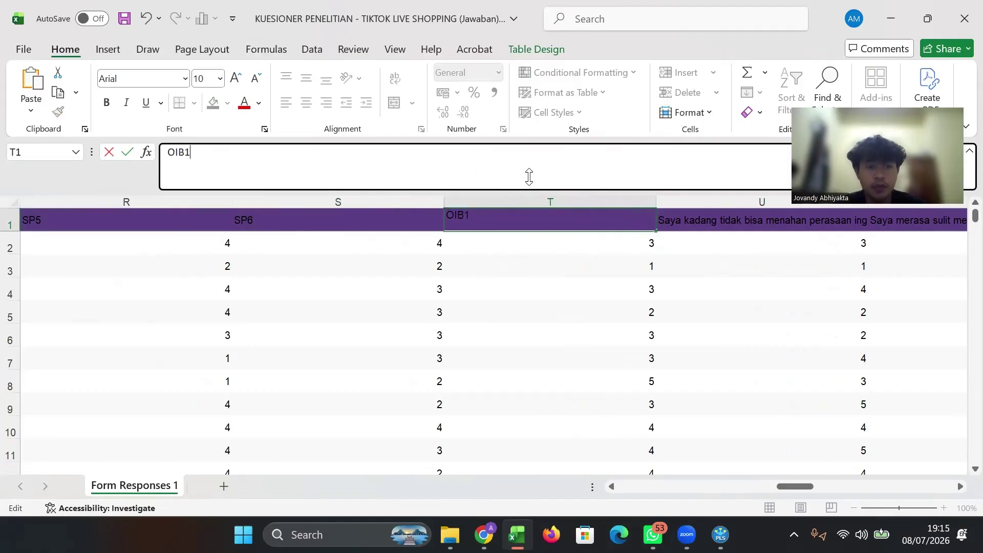
pyautogui.click(552, 247)
pyautogui.click(613, 225)
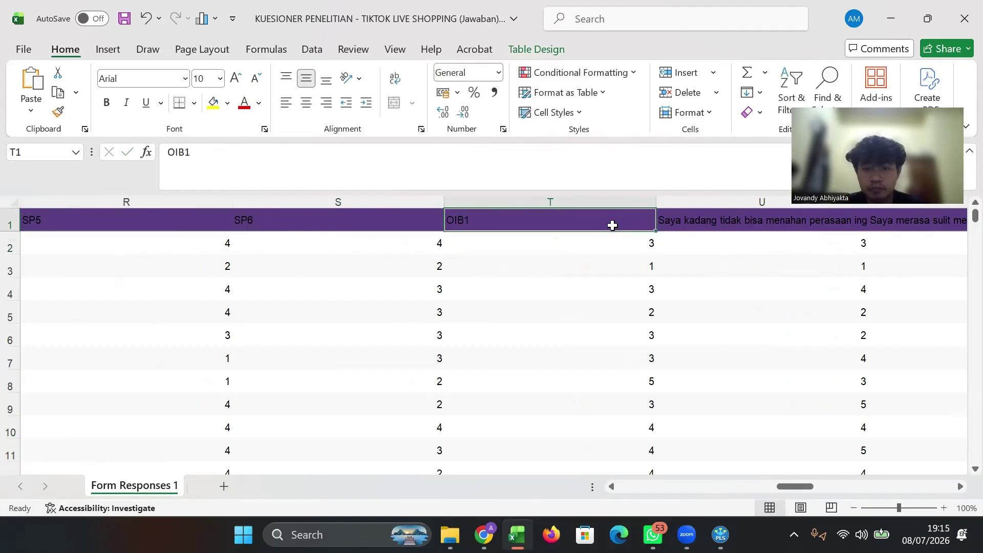
pyautogui.moveTo(659, 232); pyautogui.dragTo(770, 222)
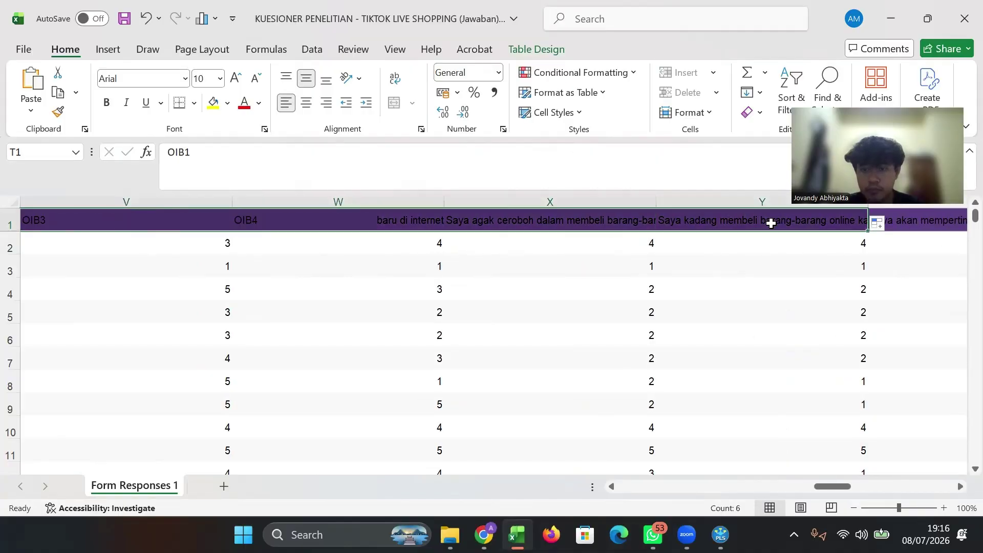
# Step: Replace the header in cell Z1 with the code CP1 and fill the series across to CP5 in cell AD1
pyautogui.hscroll(2, 711, 274)
pyautogui.hscroll(-1, 522, 241)
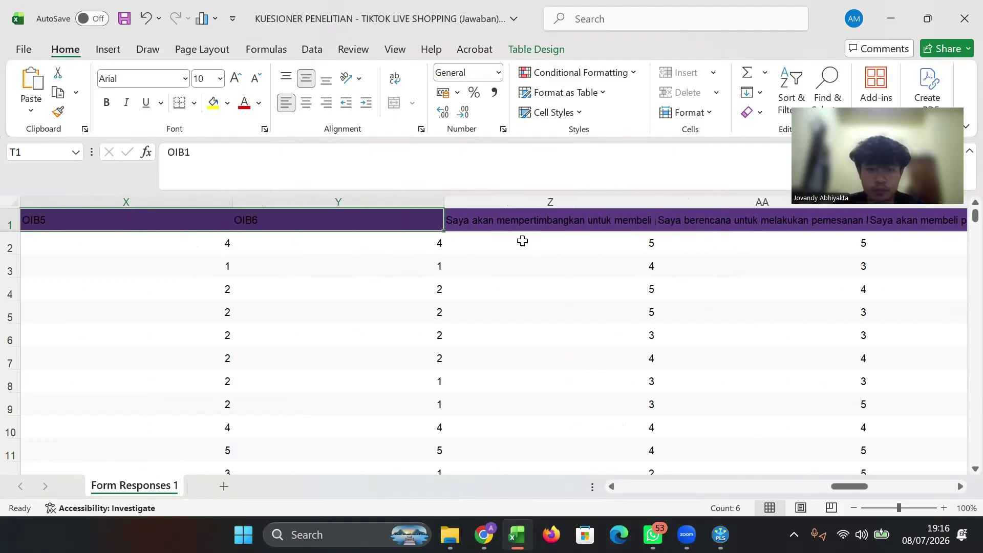
pyautogui.click(512, 223)
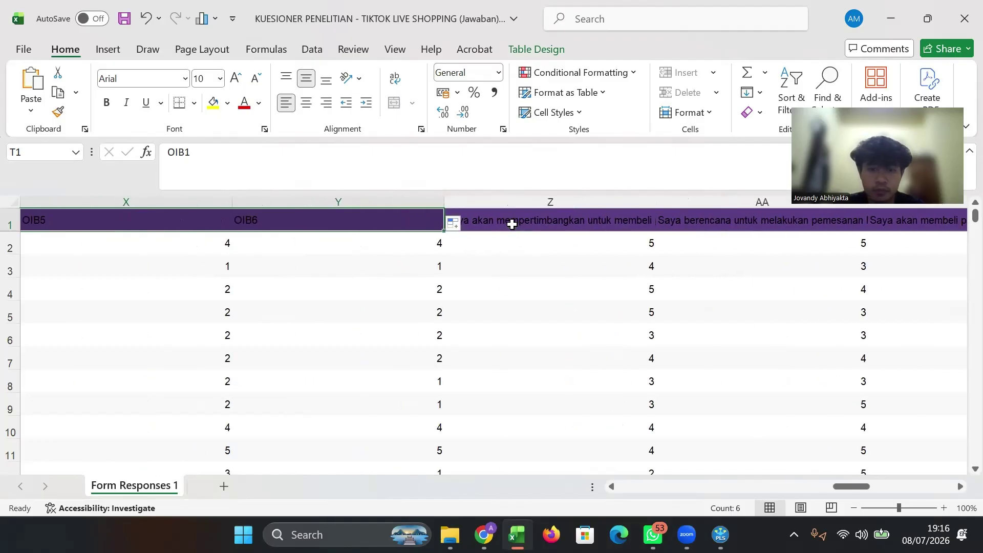
pyautogui.tripleClick(679, 160)
pyautogui.write('CP1')
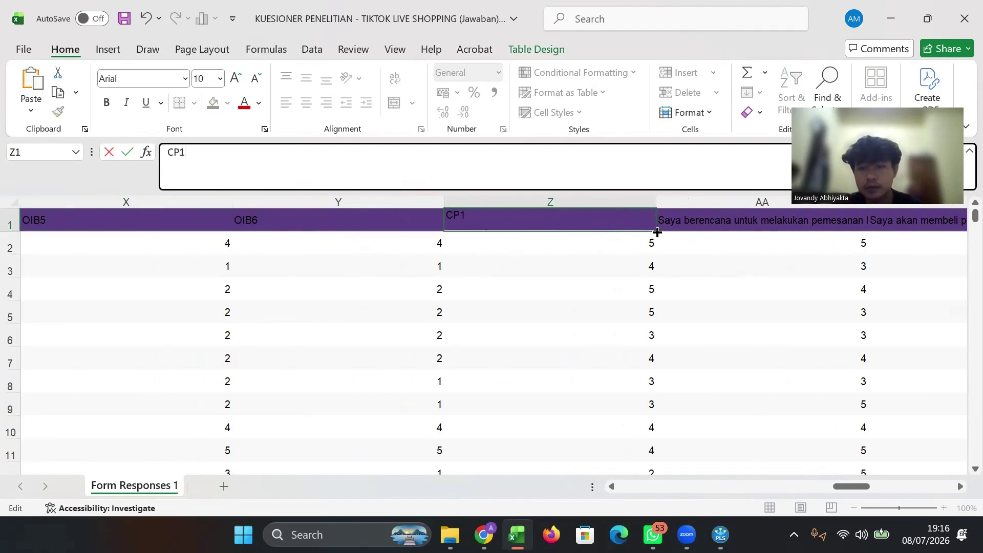
pyautogui.moveTo(659, 232)
pyautogui.mouseDown()
pyautogui.moveTo(965, 231)
pyautogui.moveTo(650, 228)
pyautogui.mouseUp()
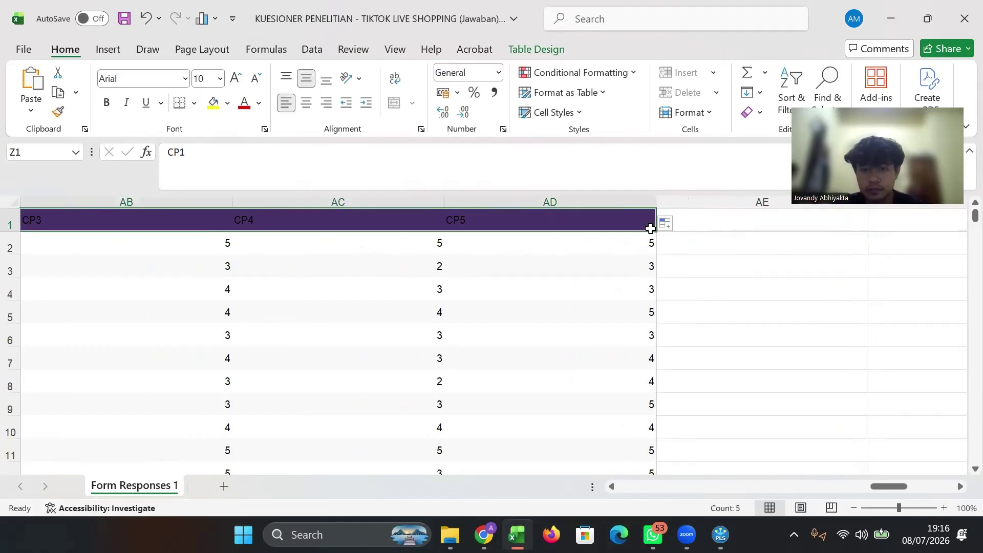
pyautogui.click(593, 248)
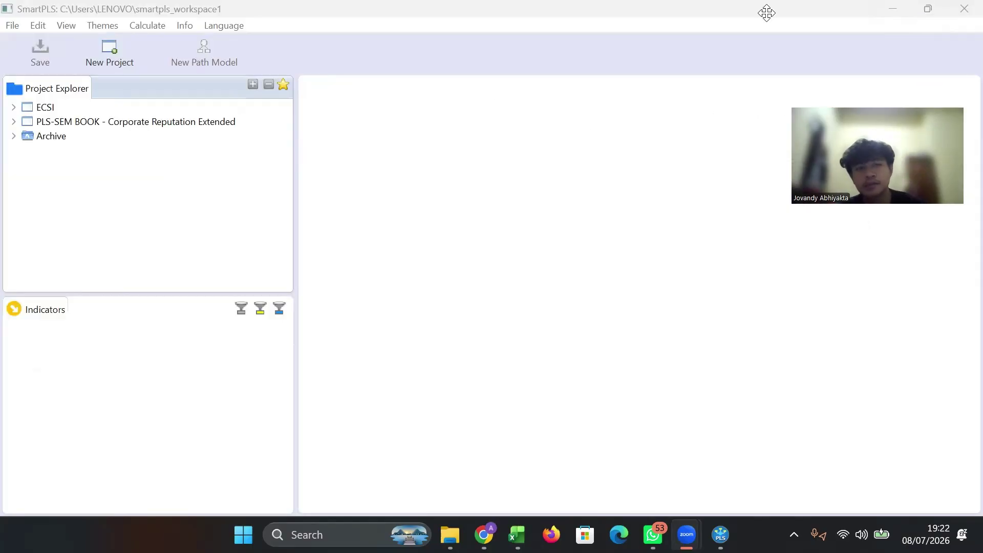
# Step: Switch to SmartPLS and create a new project named UAS followed by the owner's first name
pyautogui.click(119, 53)
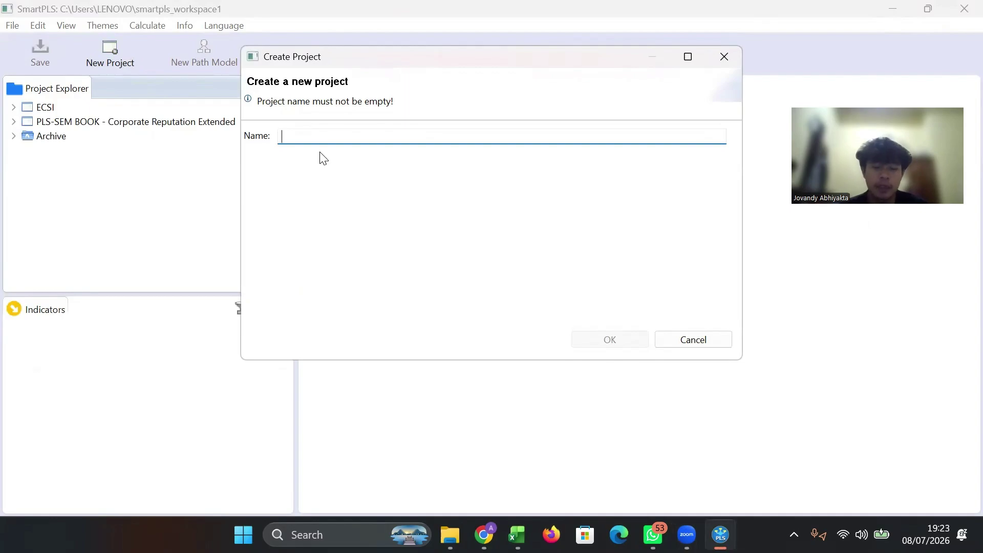
pyautogui.write('UAs')
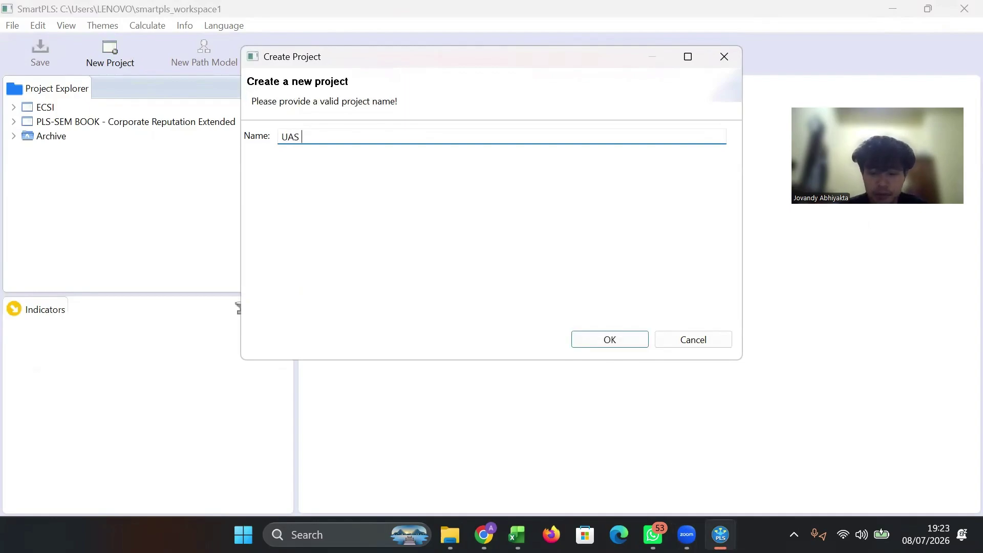
pyautogui.write(' Jovandy')
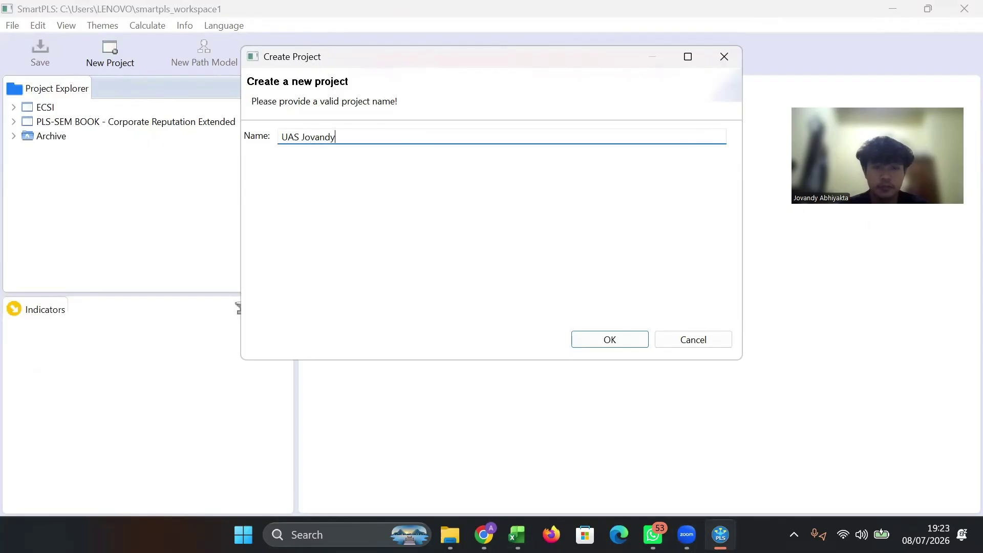
pyautogui.click(607, 339)
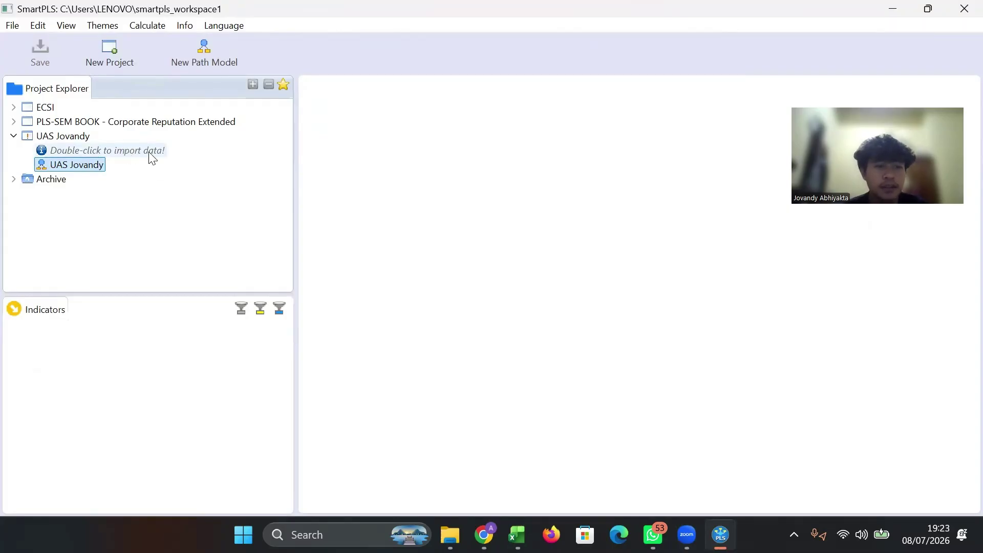
# Step: Import the data file KUESIONER PENELITIAN - TIKTOK LIVE SHOPPING (Jawaban).csv into the new UAS project
pyautogui.doubleClick(121, 151)
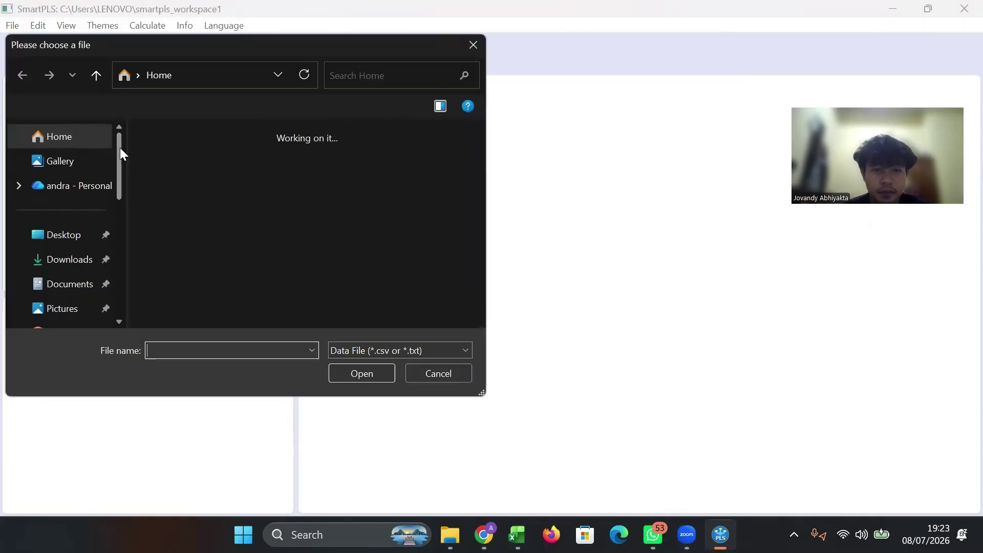
pyautogui.scroll(-5, 272, 250)
pyautogui.scroll(-2, 271, 250)
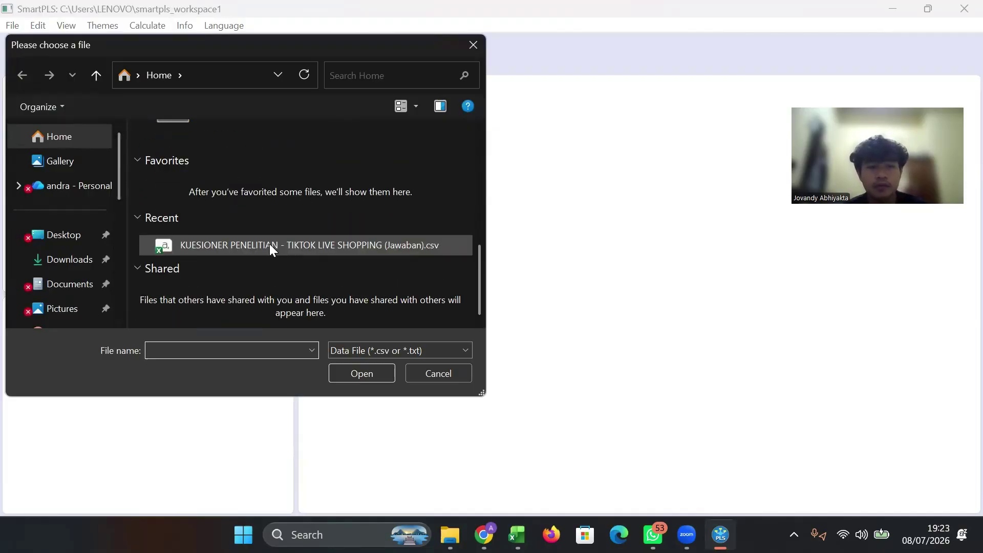
pyautogui.click(384, 249)
pyautogui.click(364, 375)
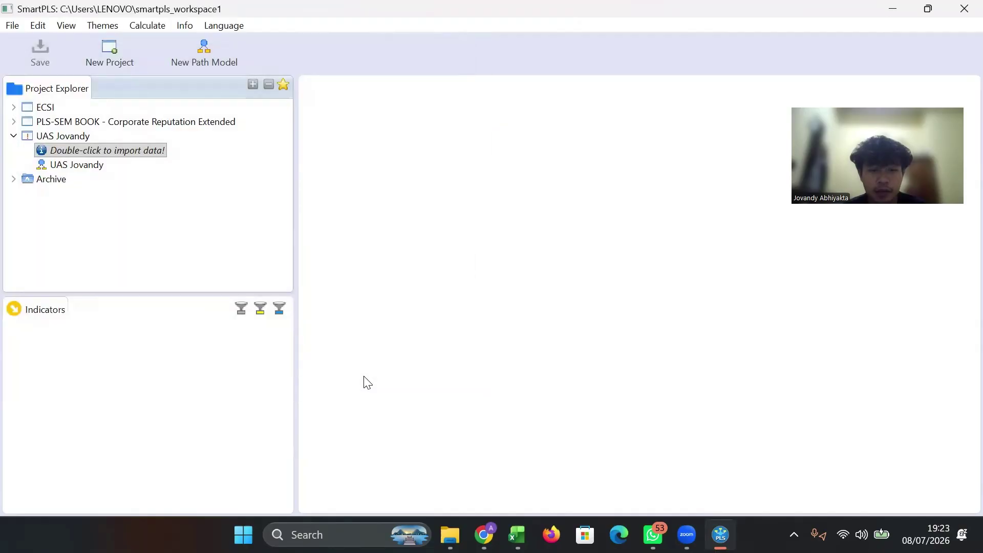
pyautogui.click(591, 342)
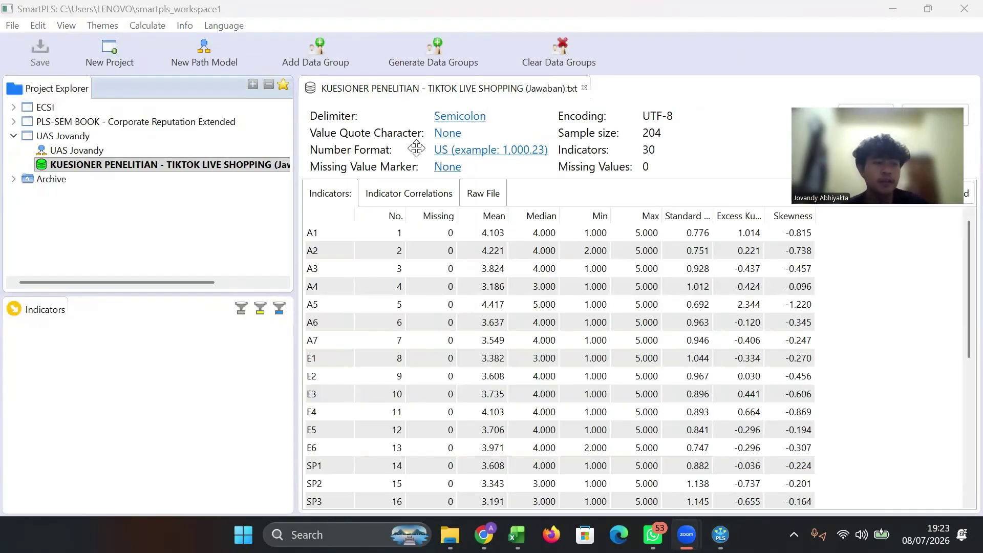
# Step: Open the UAS project's path model and place five latent variables: three in a vertical column and two farther right beside them
pyautogui.click(79, 151)
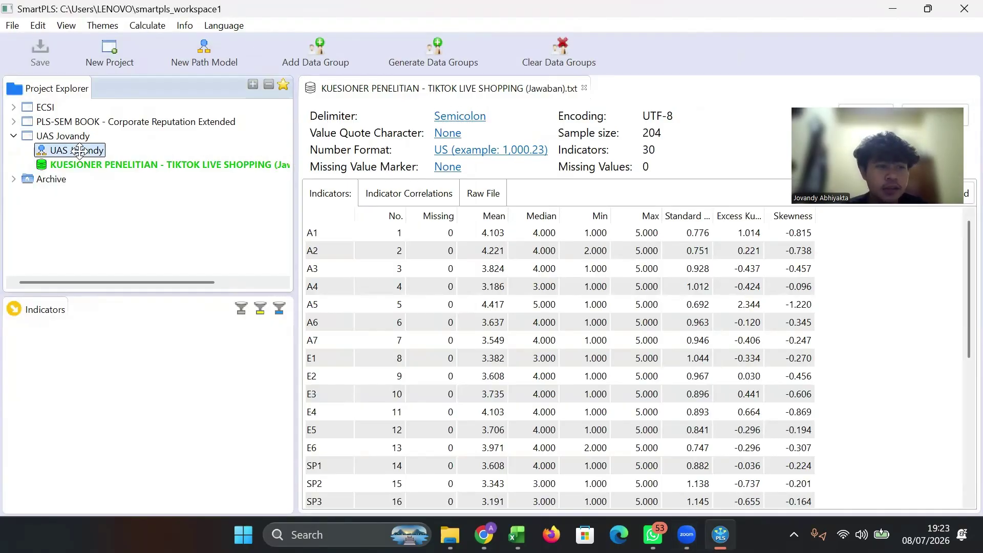
pyautogui.doubleClick(79, 150)
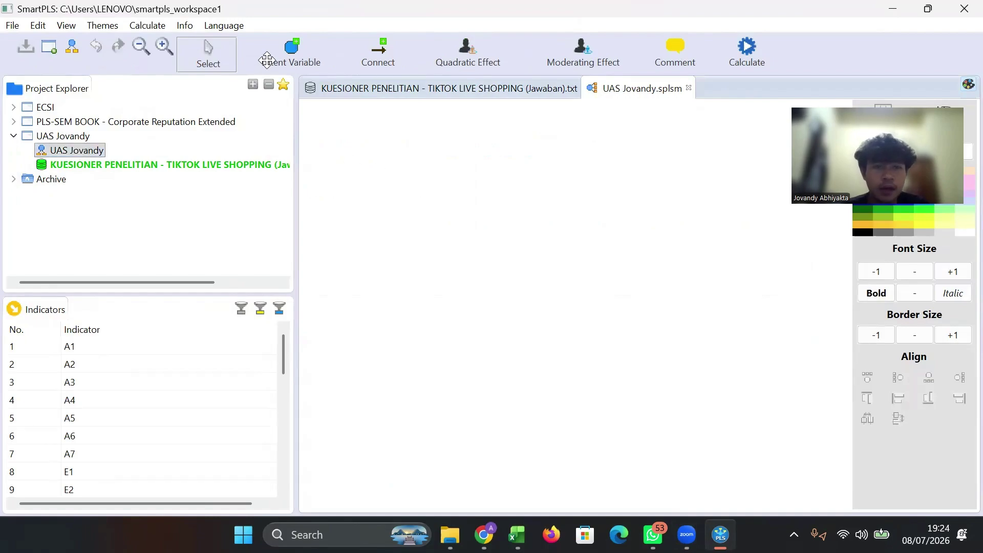
pyautogui.click(294, 49)
pyautogui.click(359, 148)
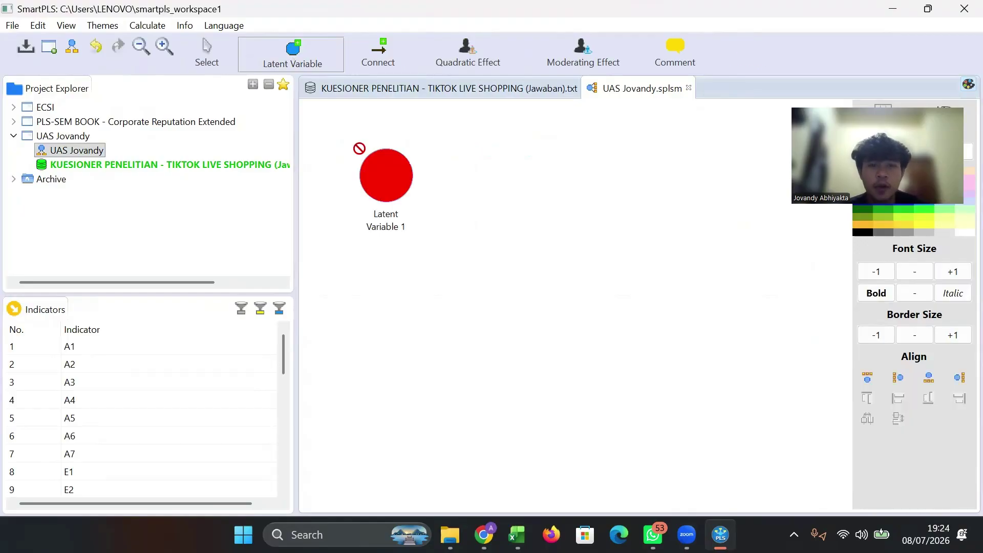
pyautogui.click(373, 268)
pyautogui.click(388, 398)
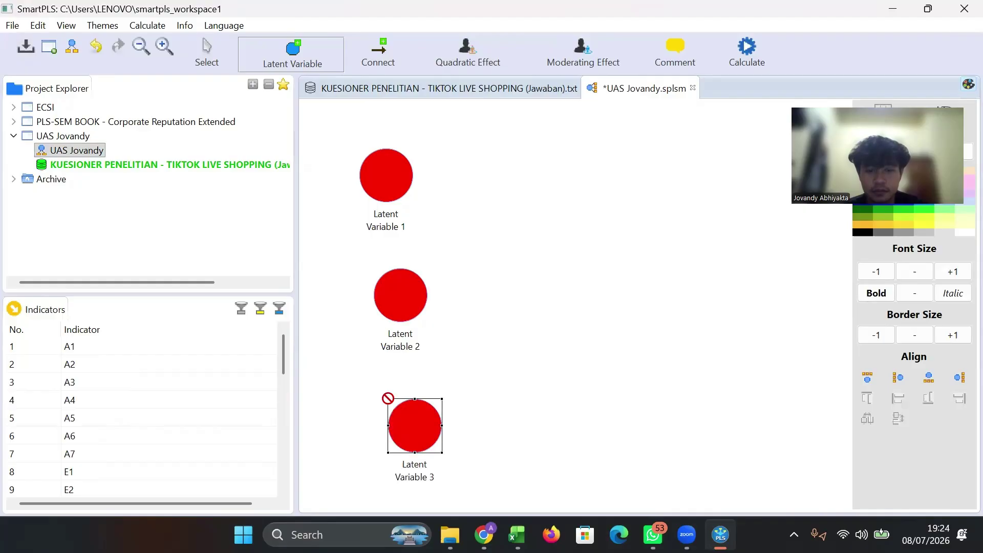
pyautogui.click(624, 293)
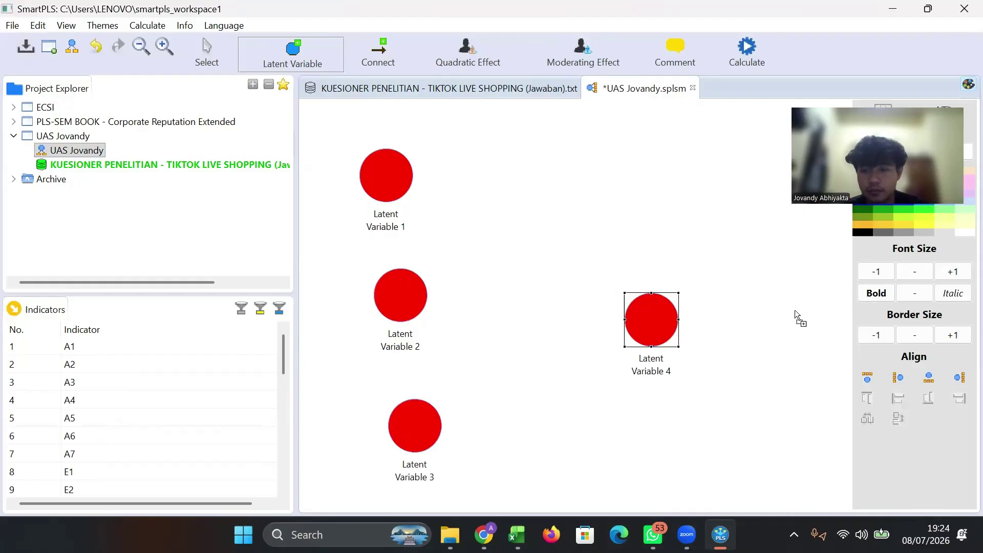
pyautogui.click(813, 315)
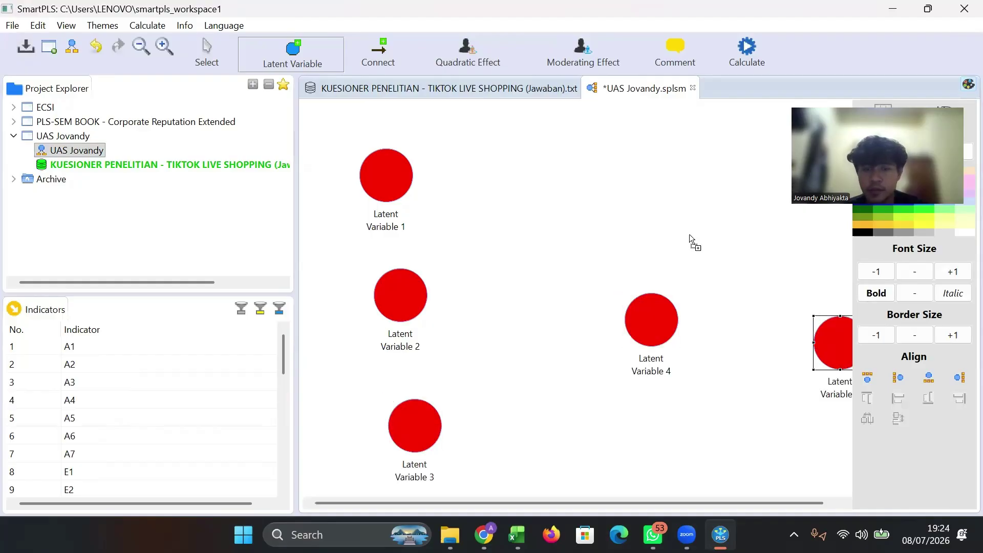
# Step: Rename Latent Variable 1, the uppermost of the three stacked variables in the path model, as Attractiveness
pyautogui.click(207, 57)
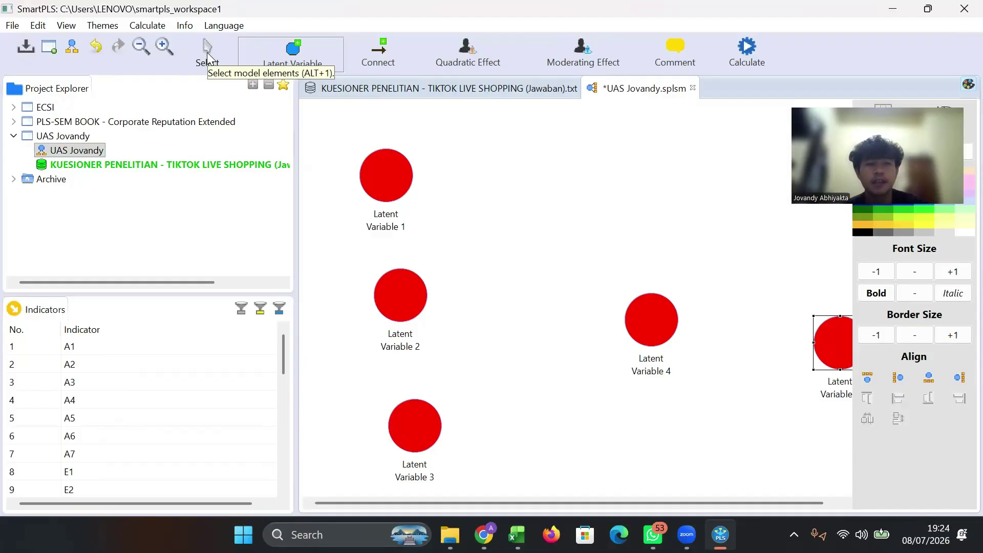
pyautogui.click(385, 178)
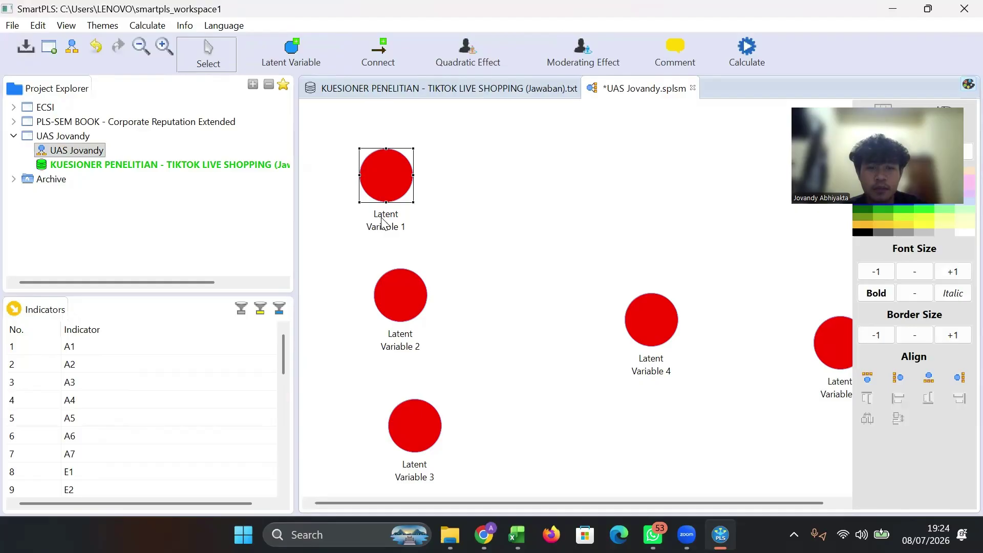
pyautogui.rightClick(395, 189)
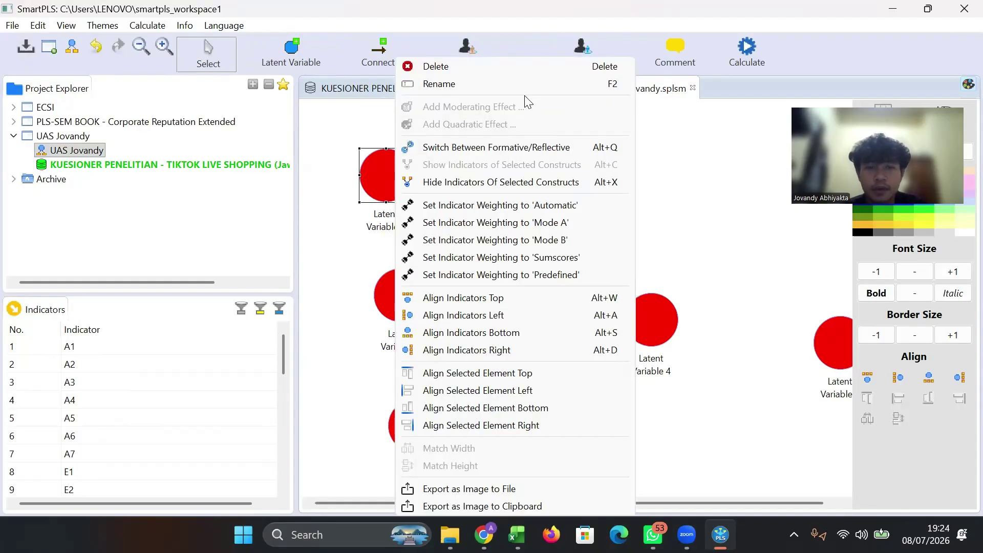
pyautogui.click(494, 82)
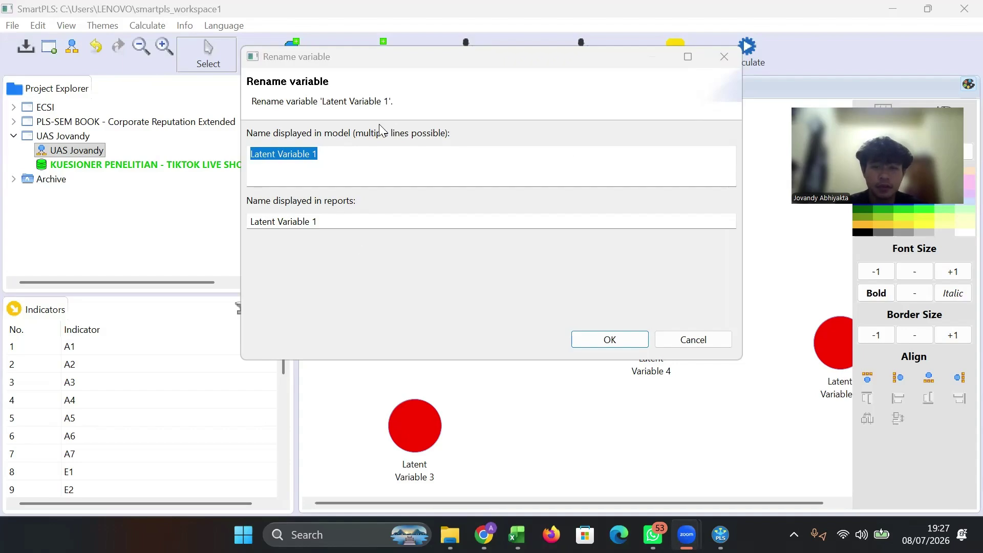
pyautogui.click(341, 159)
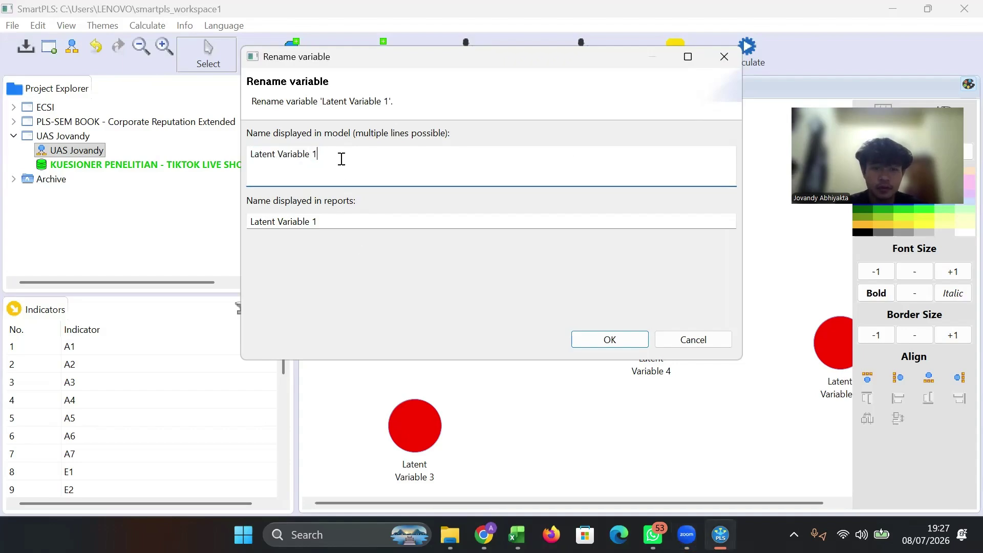
pyautogui.press('BackSpace')
pyautogui.press('BackSpace')
pyautogui.press('BackSpace')
pyautogui.press('BackSpace')
pyautogui.press('BackSpace')
pyautogui.press('BackSpace')
pyautogui.press('BackSpace')
pyautogui.press('BackSpace')
pyautogui.press('BackSpace')
pyautogui.press('BackSpace')
pyautogui.press('BackSpace')
pyautogui.press('BackSpace')
pyautogui.press('BackSpace')
pyautogui.press('BackSpace')
pyautogui.press('BackSpace')
pyautogui.press('BackSpace')
pyautogui.press('BackSpace')
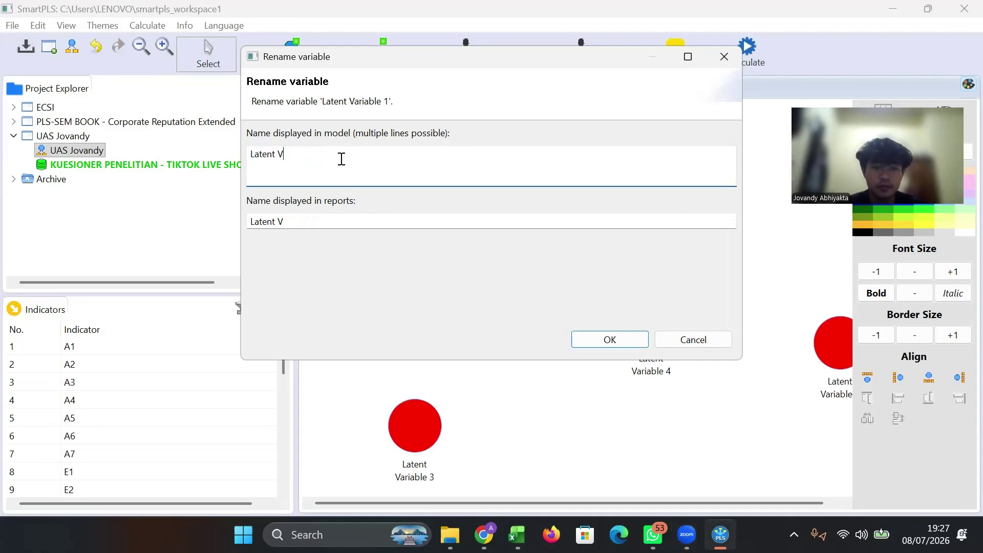
pyautogui.write('Att')
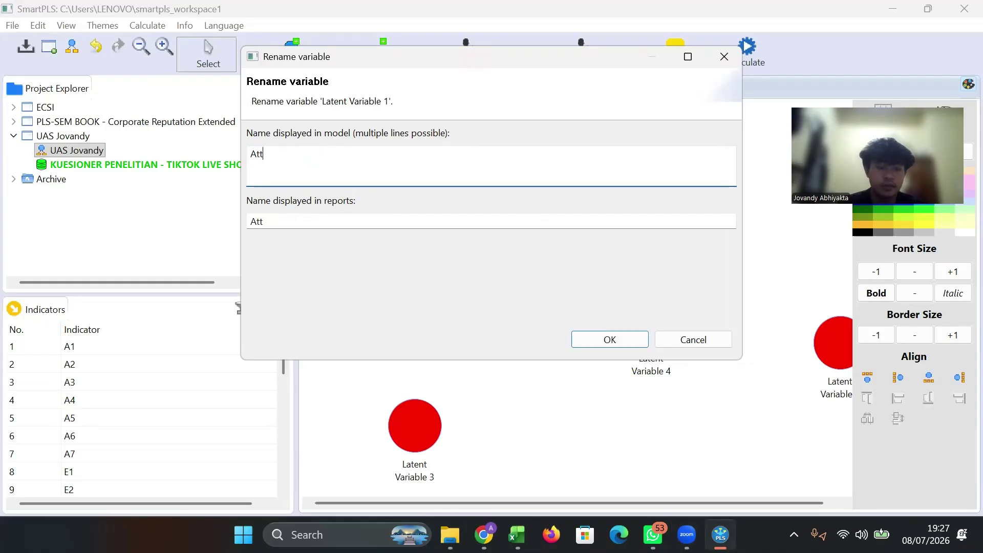
pyautogui.write('racti')
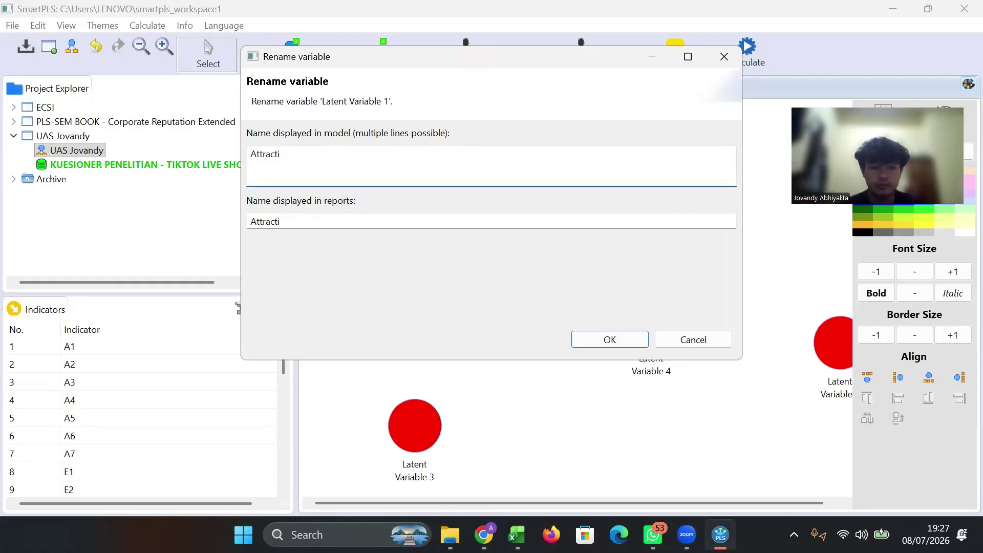
pyautogui.write('ven')
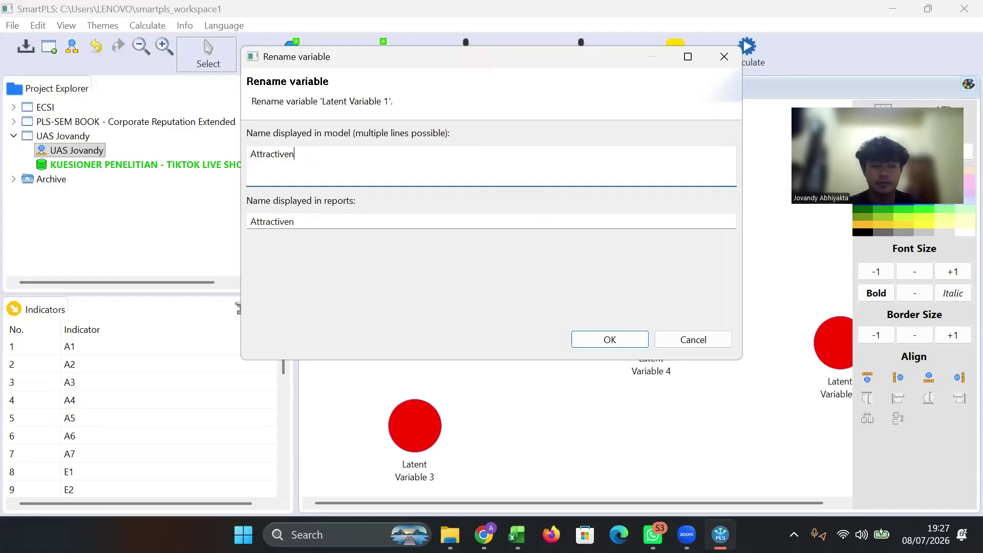
pyautogui.write('ess')
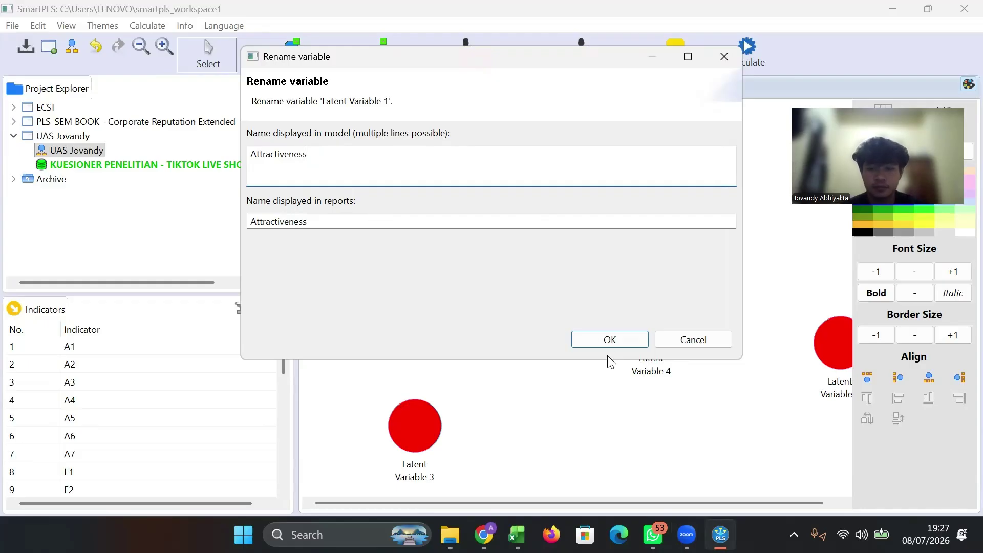
pyautogui.click(610, 339)
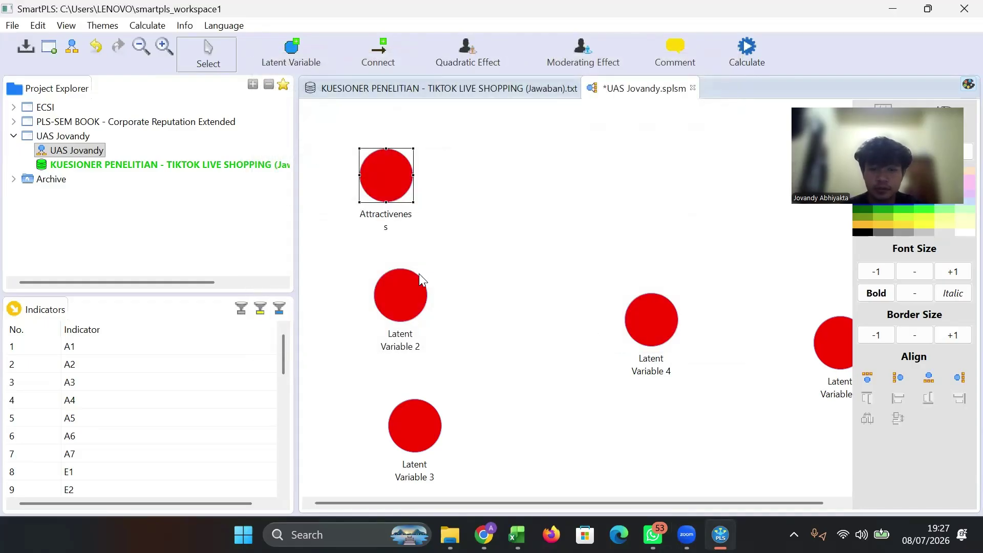
# Step: Rename Latent Variable 2, the variable directly below Attractiveness, as Enjoyment
pyautogui.click(407, 297)
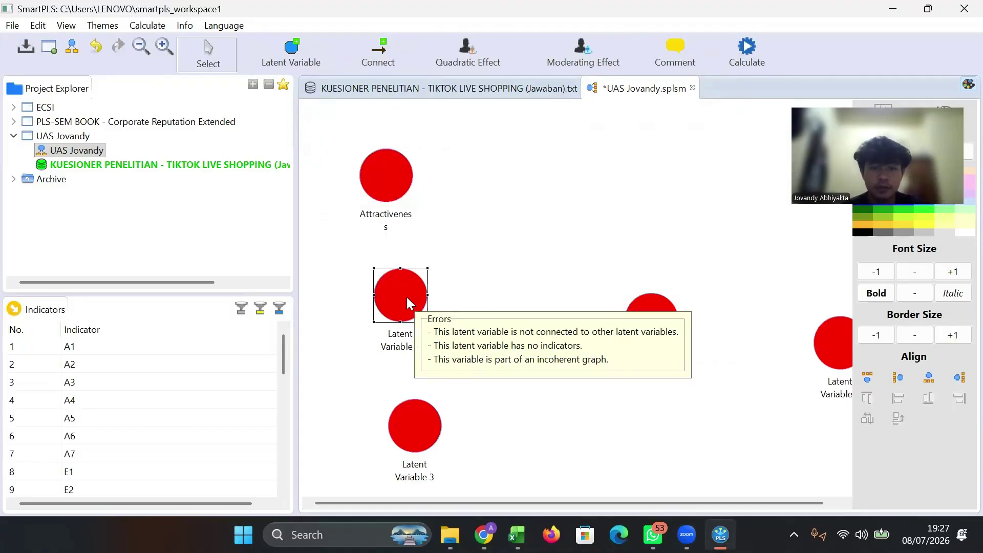
pyautogui.rightClick(406, 297)
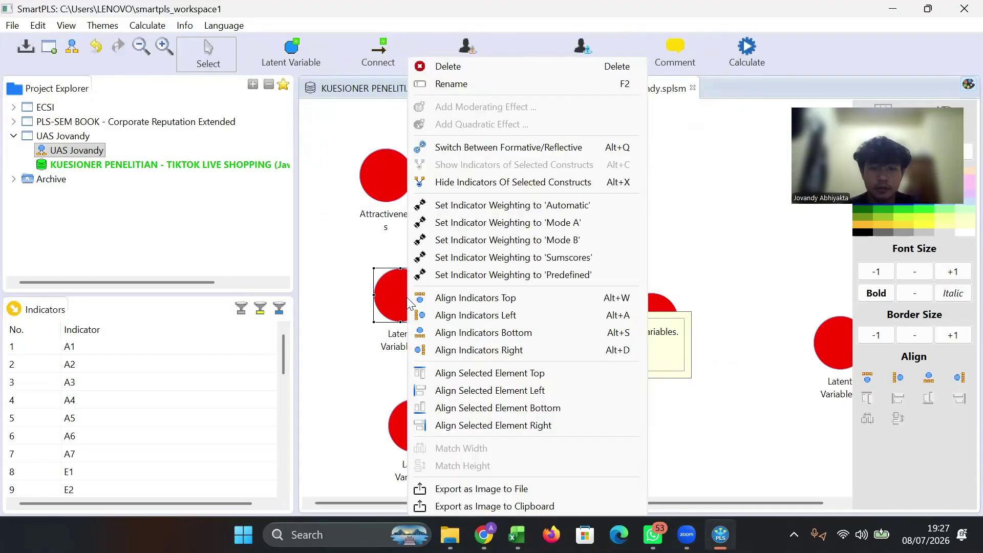
pyautogui.click(496, 81)
pyautogui.write('Enjo')
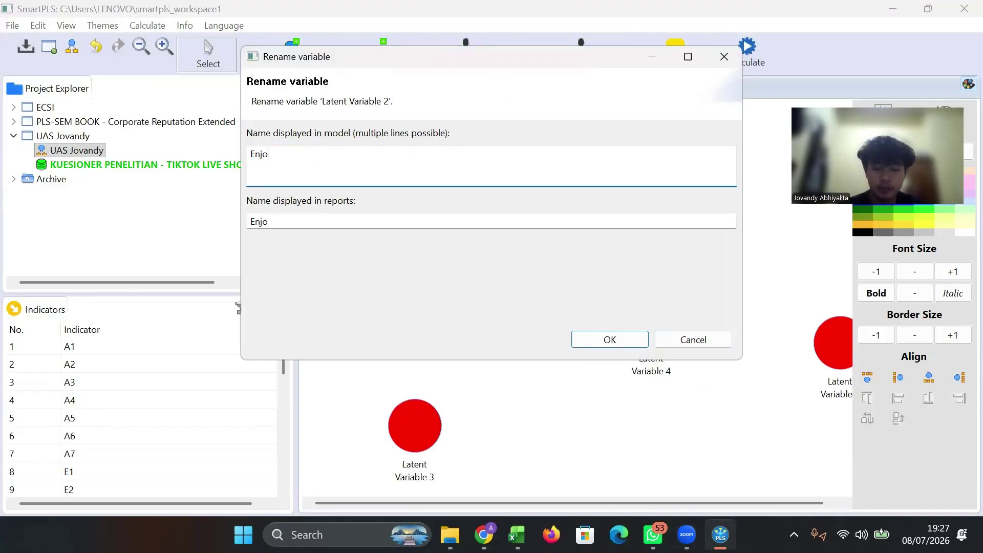
pyautogui.write('yment')
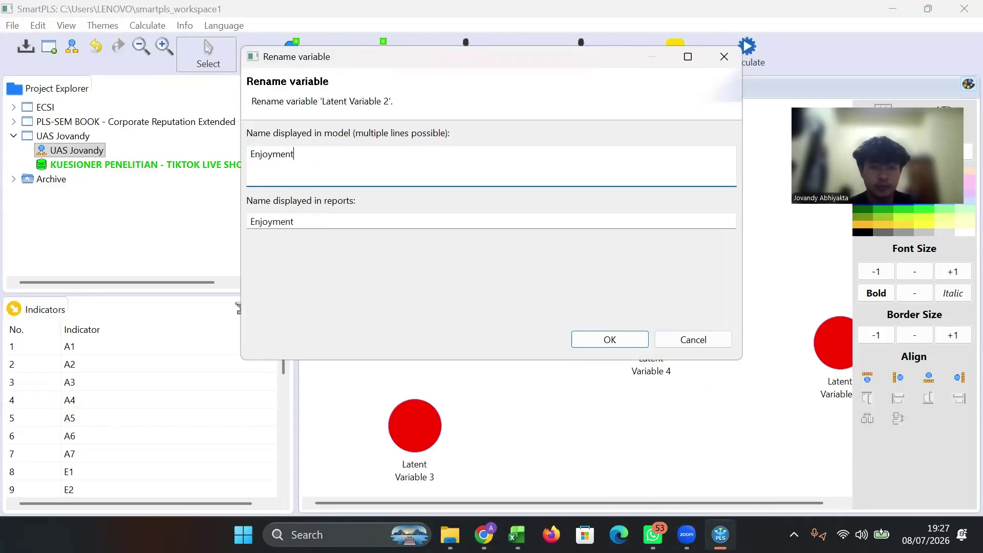
pyautogui.click(626, 342)
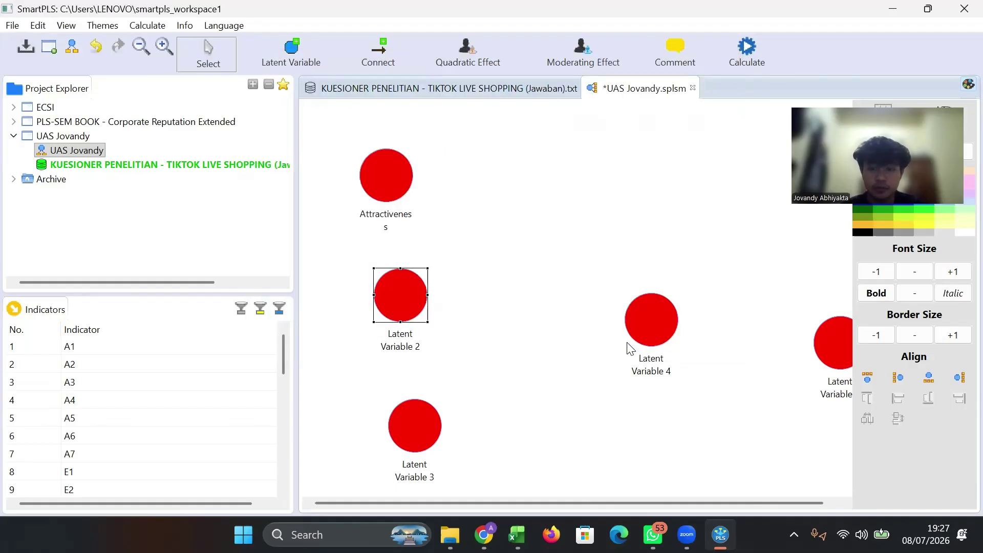
# Step: Rename Latent Variable 3, the lowest of the three stacked variables, as Social Presence
pyautogui.click(415, 429)
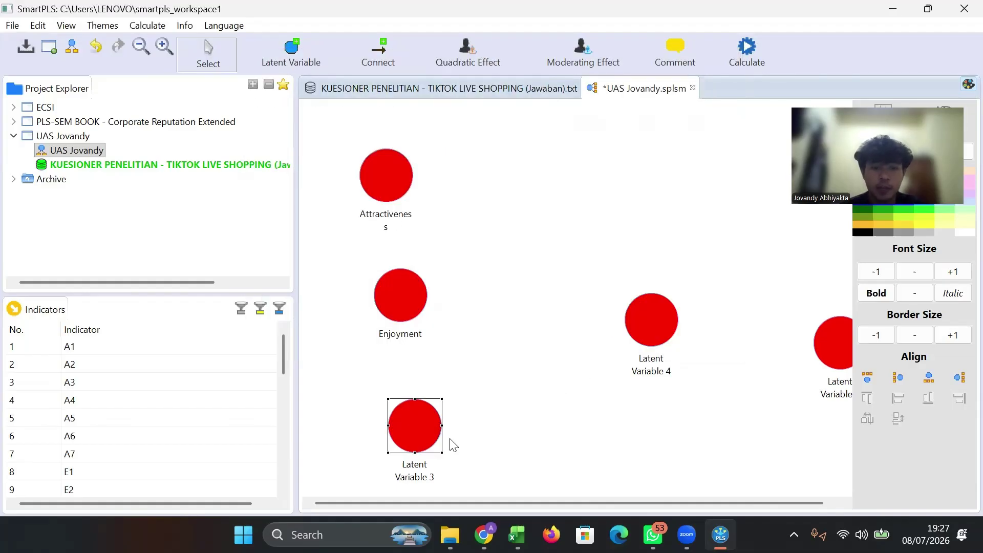
pyautogui.rightClick(415, 430)
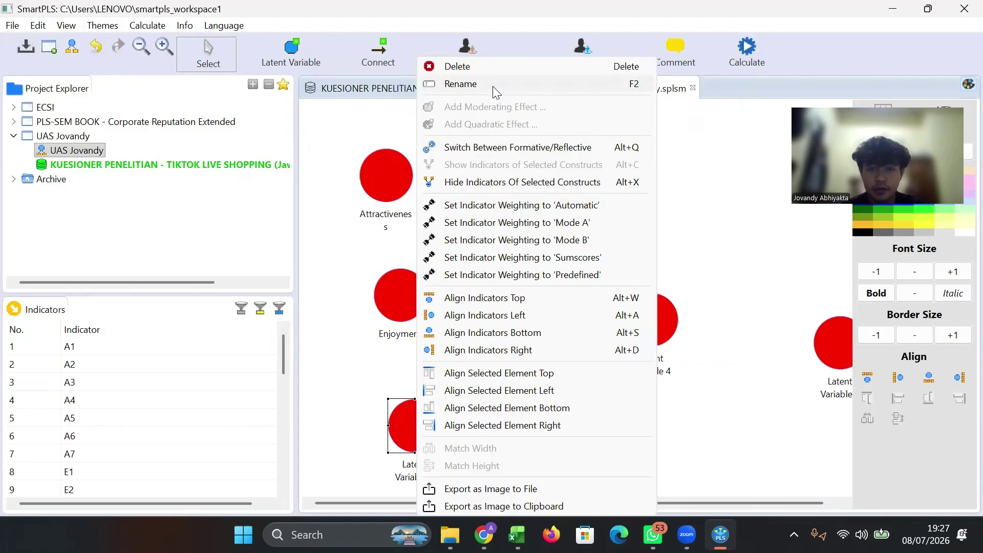
pyautogui.click(492, 85)
pyautogui.write('Soc')
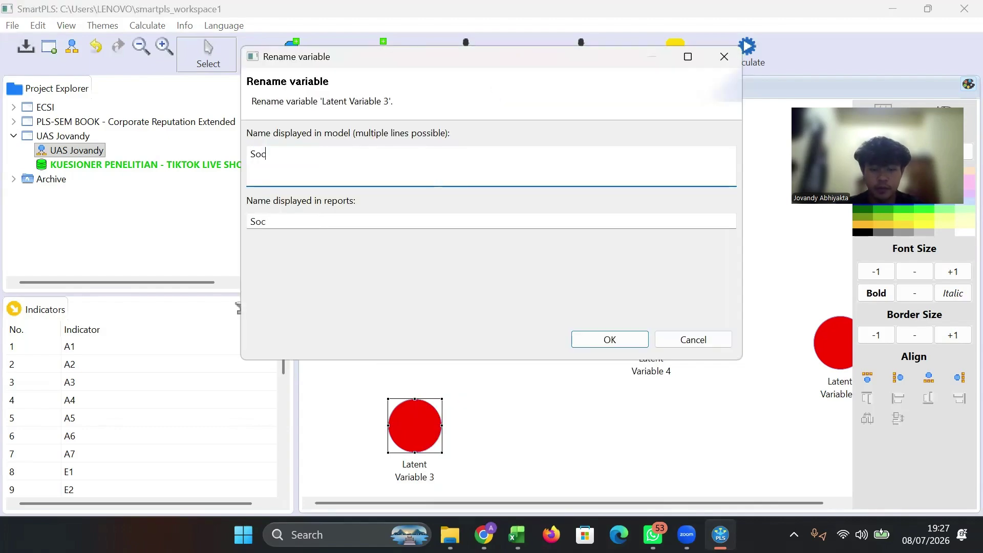
pyautogui.write('ial Pren')
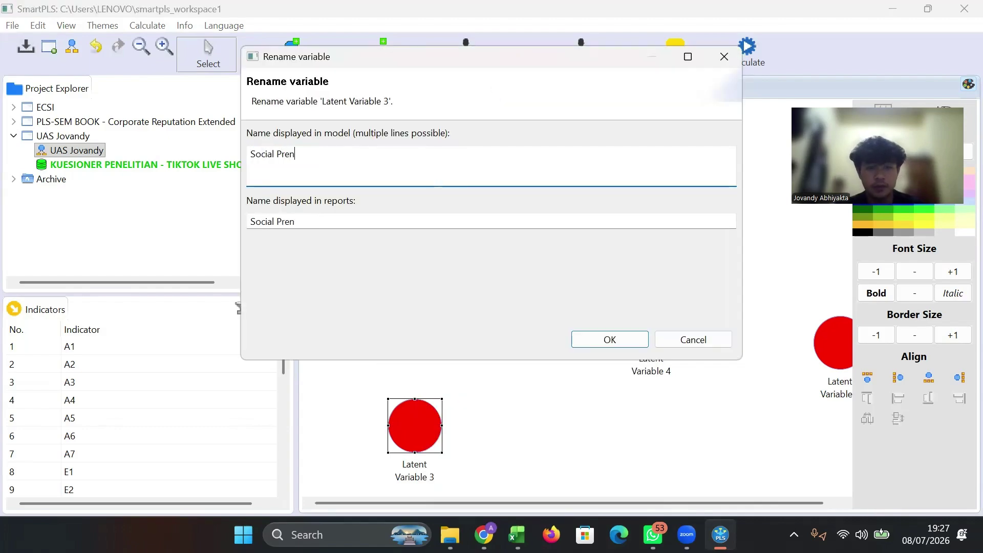
pyautogui.write('ce')
pyautogui.press('BackSpace')
pyautogui.press('BackSpace')
pyautogui.press('BackSpace')
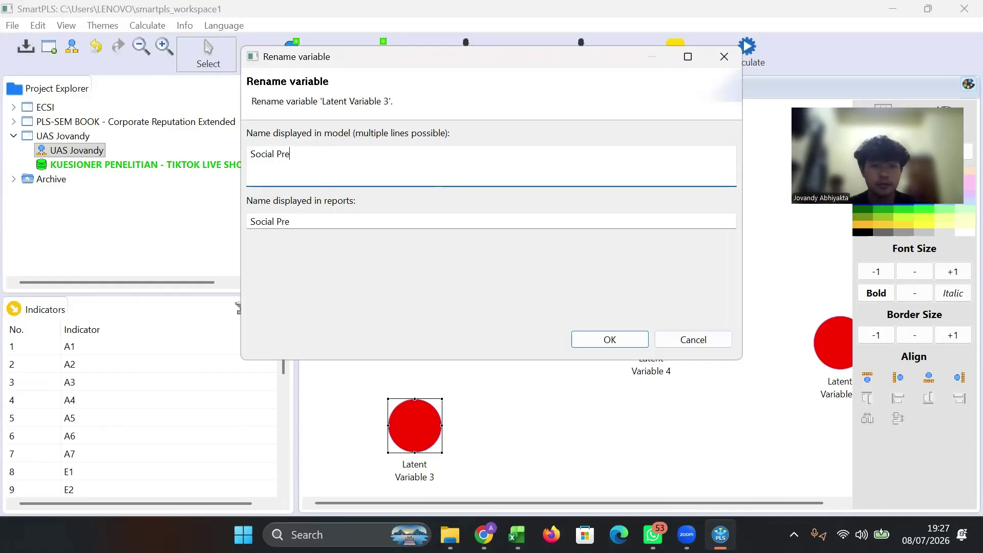
pyautogui.write('sence')
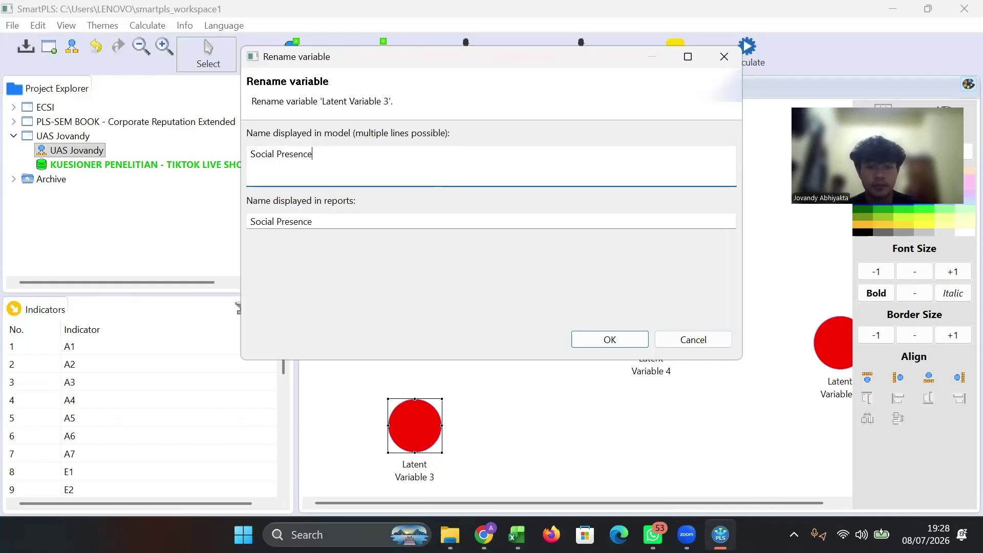
pyautogui.click(621, 335)
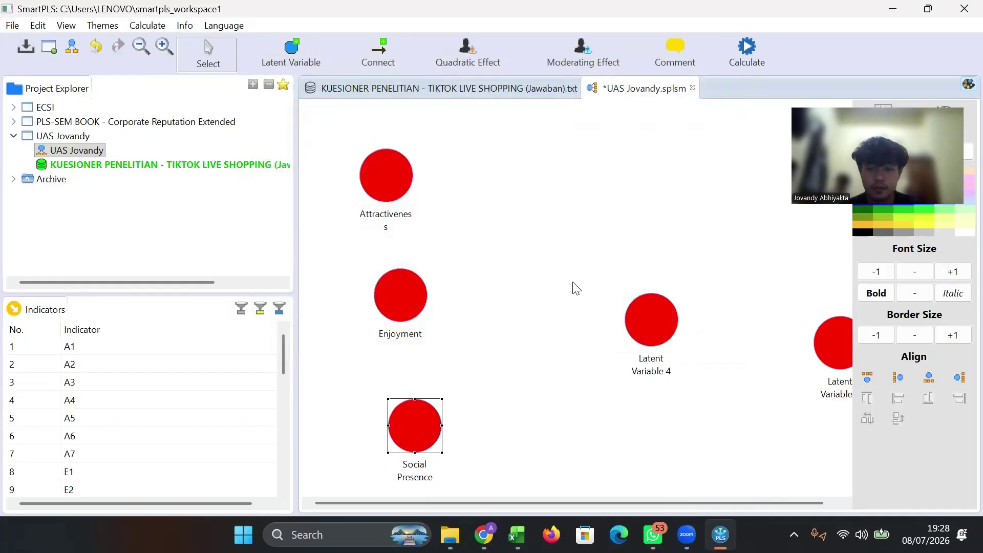
# Step: Rename Latent Variable 4, the middle variable of the path model, as Impulsive Buying
pyautogui.click(646, 323)
pyautogui.rightClick(646, 321)
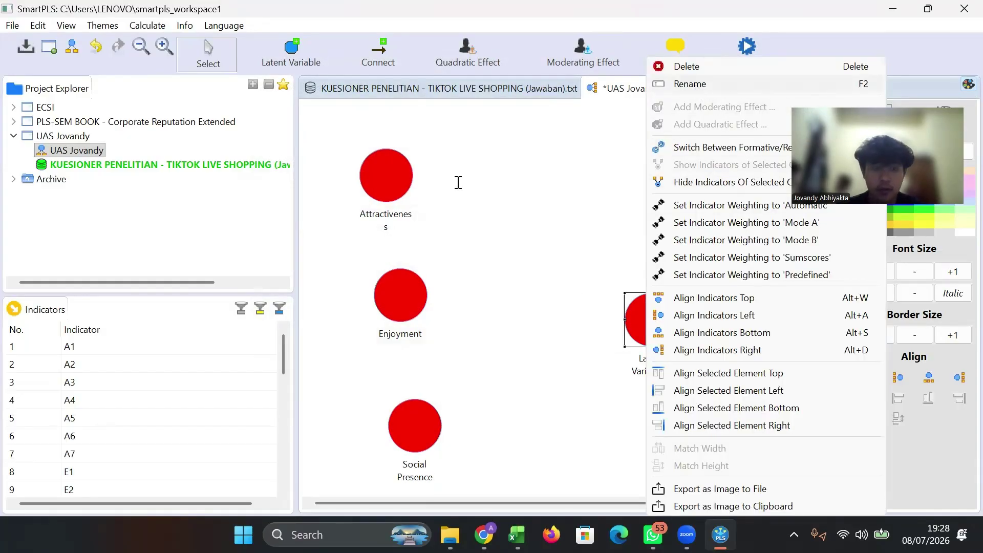
pyautogui.press('F2')
pyautogui.write('Impulsi')
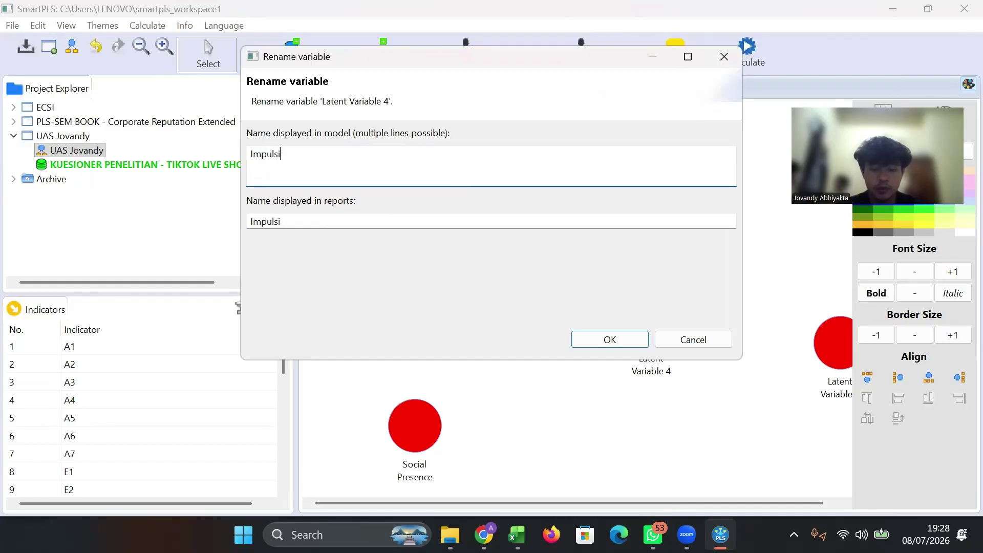
pyautogui.write('ve Buying')
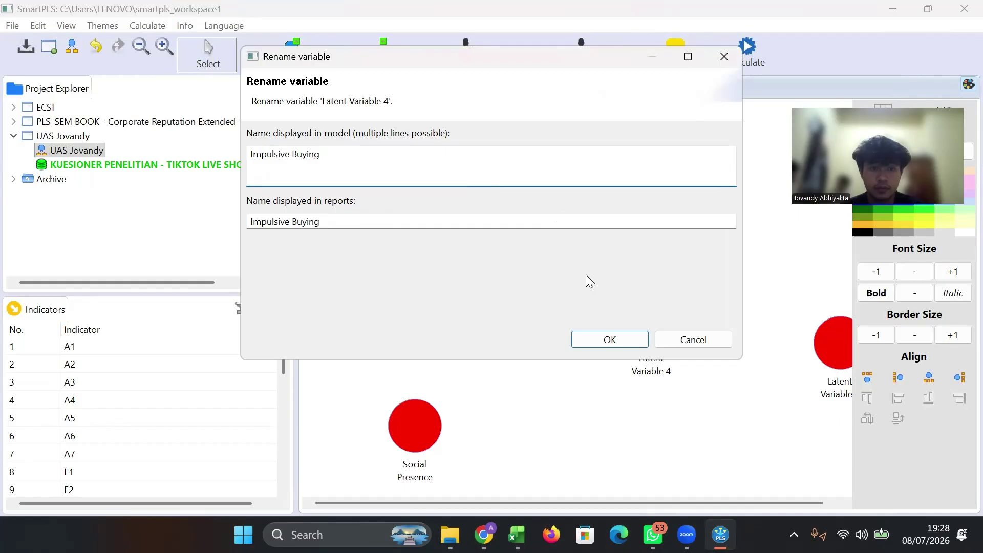
pyautogui.click(617, 341)
# Step: Start renaming Latent Variable 5 and set its name displayed in the model to CPI
pyautogui.click(824, 349)
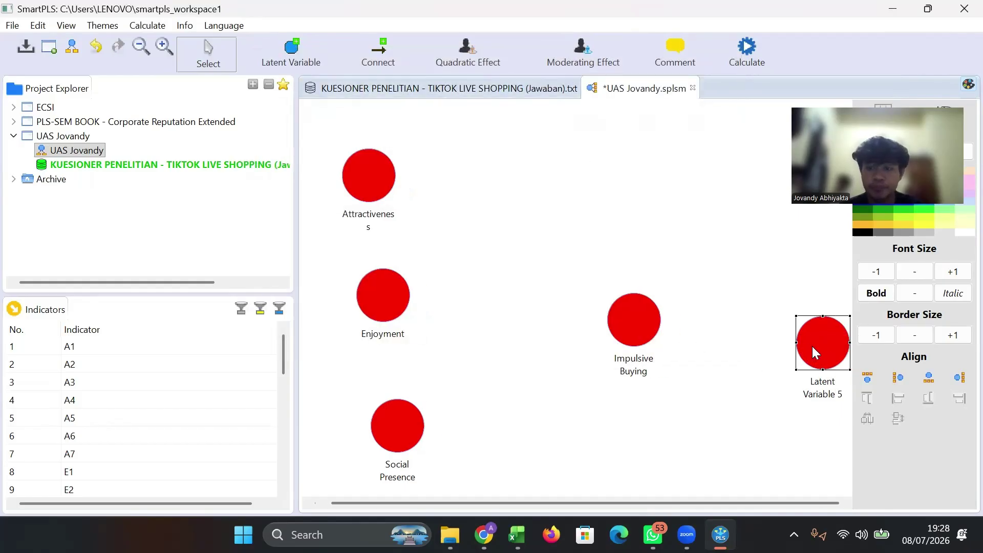
pyautogui.rightClick(812, 346)
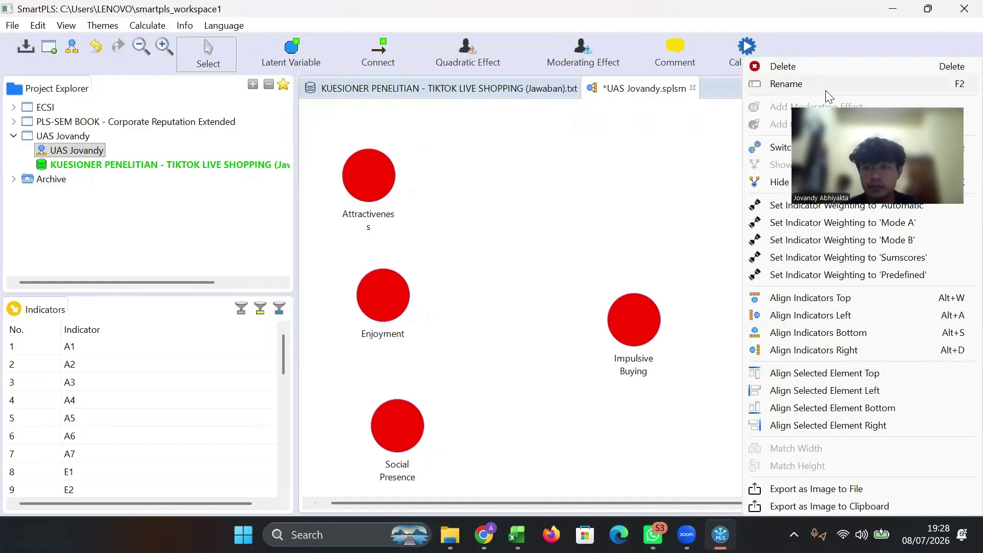
pyautogui.click(798, 84)
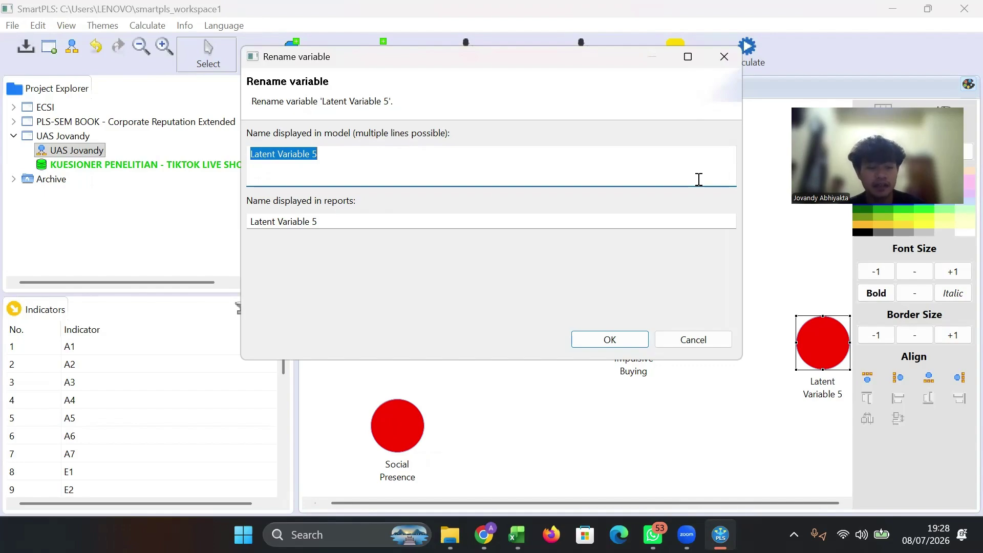
pyautogui.press('BackSpace')
pyautogui.write('C')
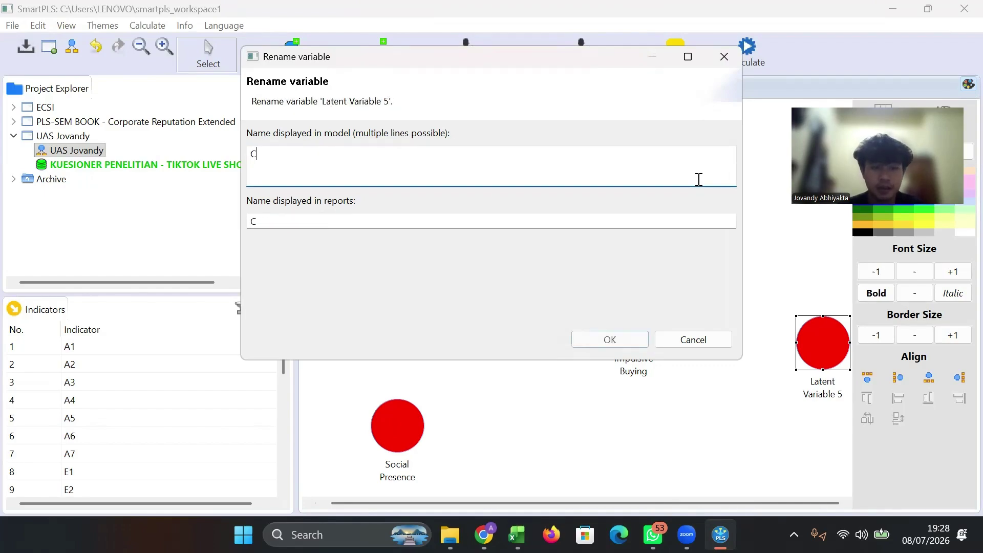
pyautogui.write('PI')
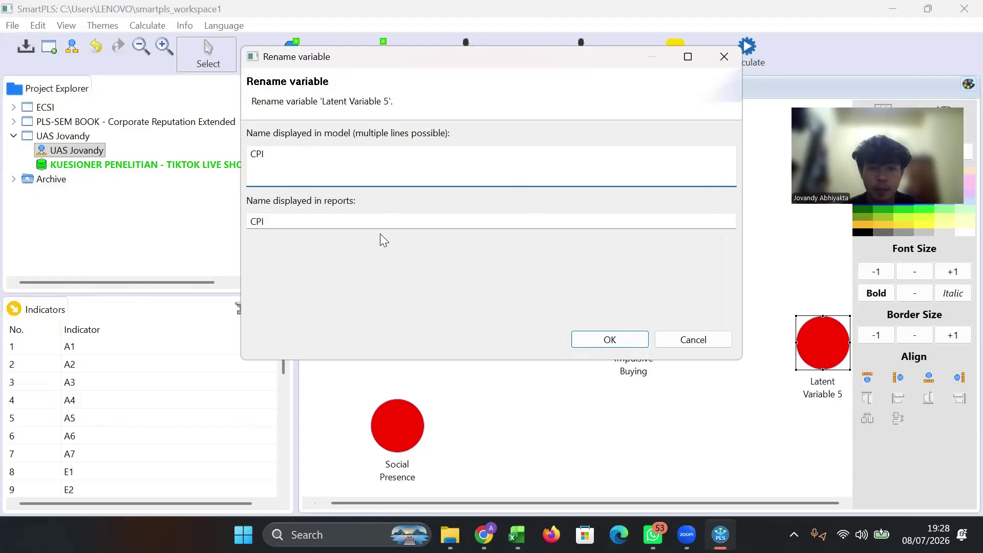
# Step: Set the name displayed in reports for Latent Variable 5 to Continuous Purchase Intention and apply the rename
pyautogui.doubleClick(352, 220)
pyautogui.click(353, 220)
pyautogui.doubleClick(353, 220)
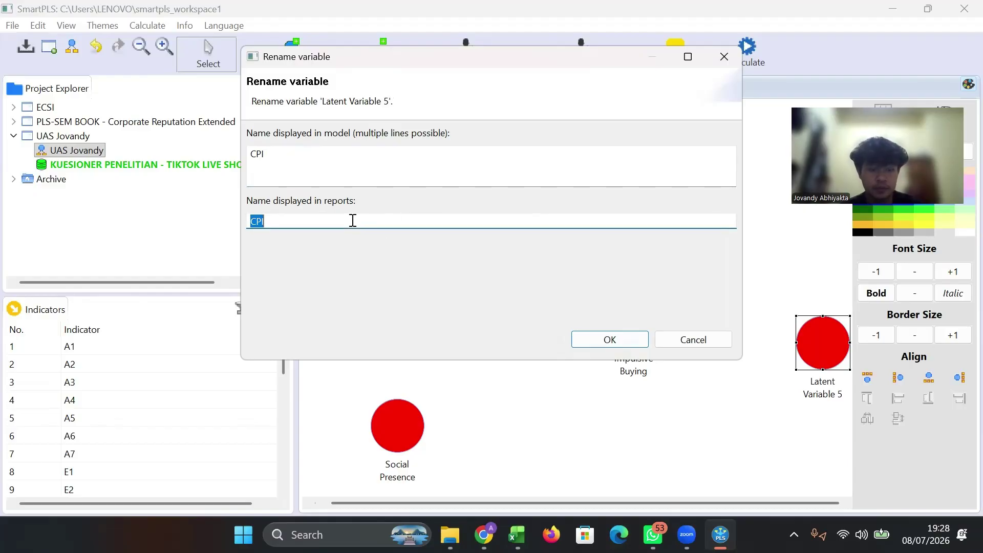
pyautogui.write('Conti')
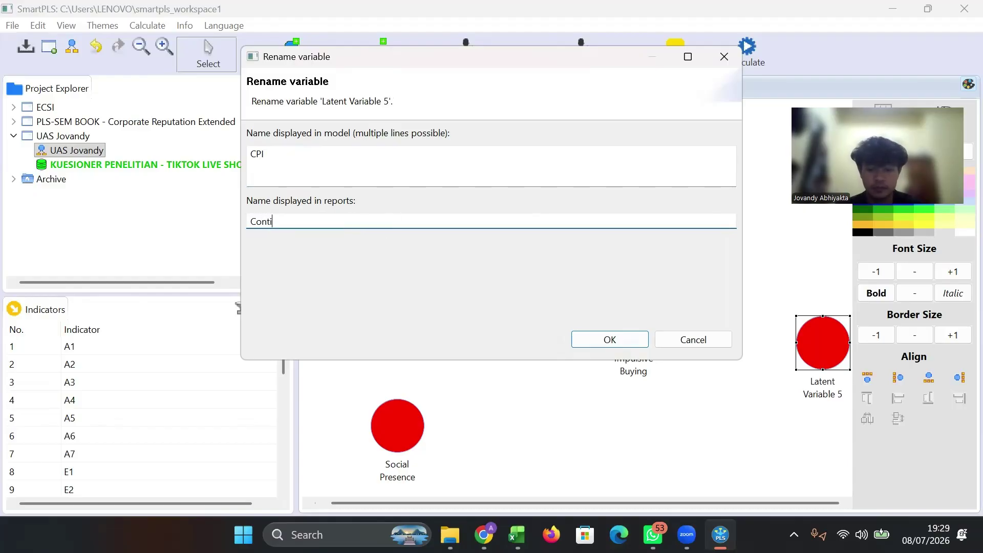
pyautogui.write('nuou')
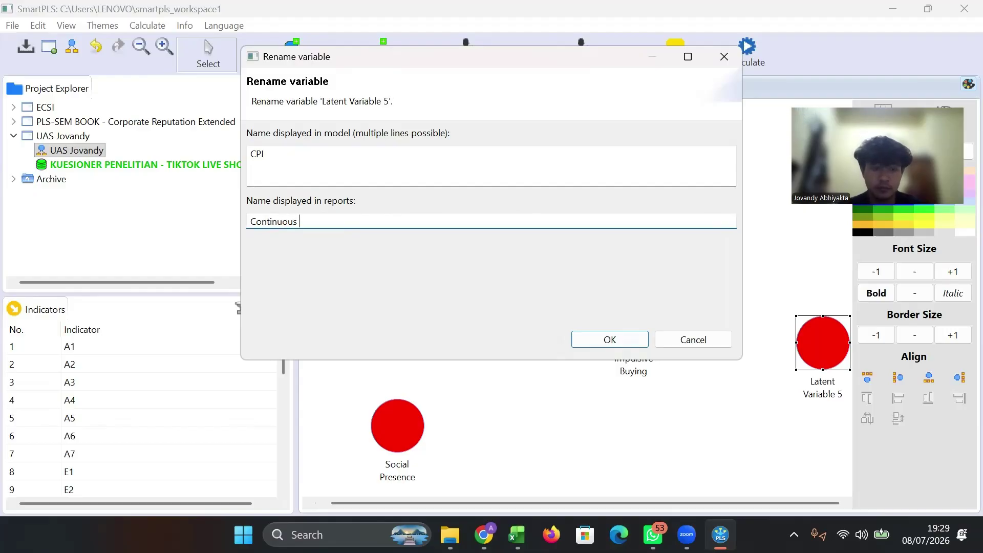
pyautogui.write('s ')
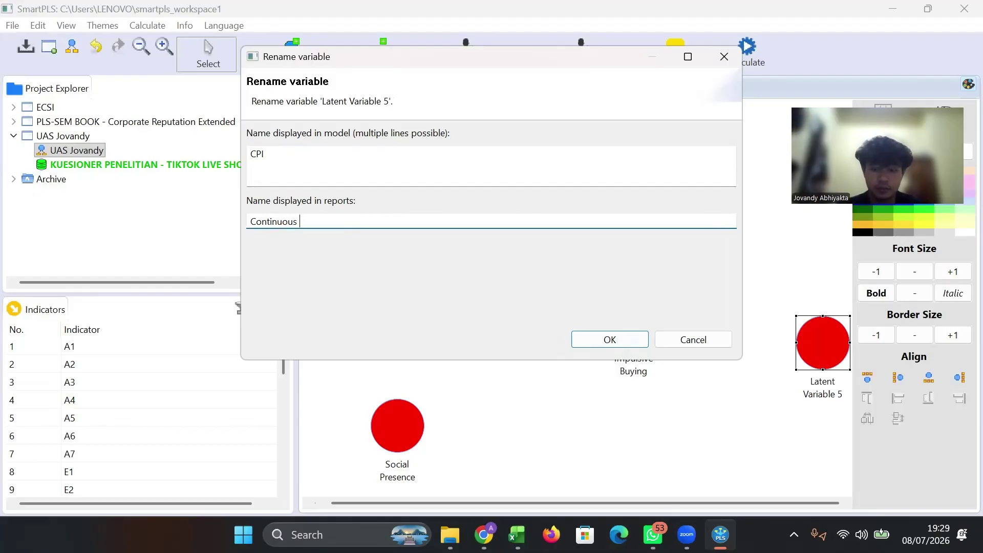
pyautogui.write('Purchase')
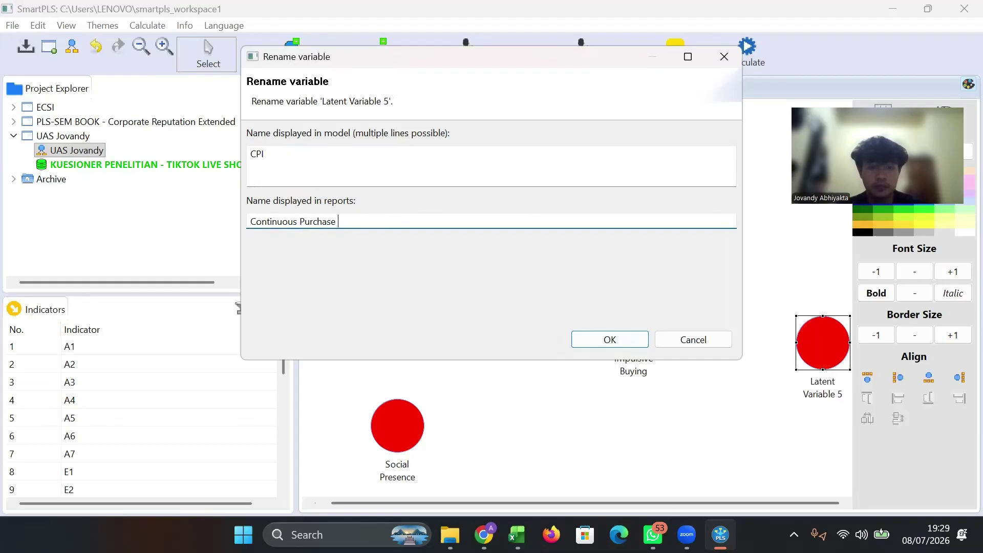
pyautogui.write(' In')
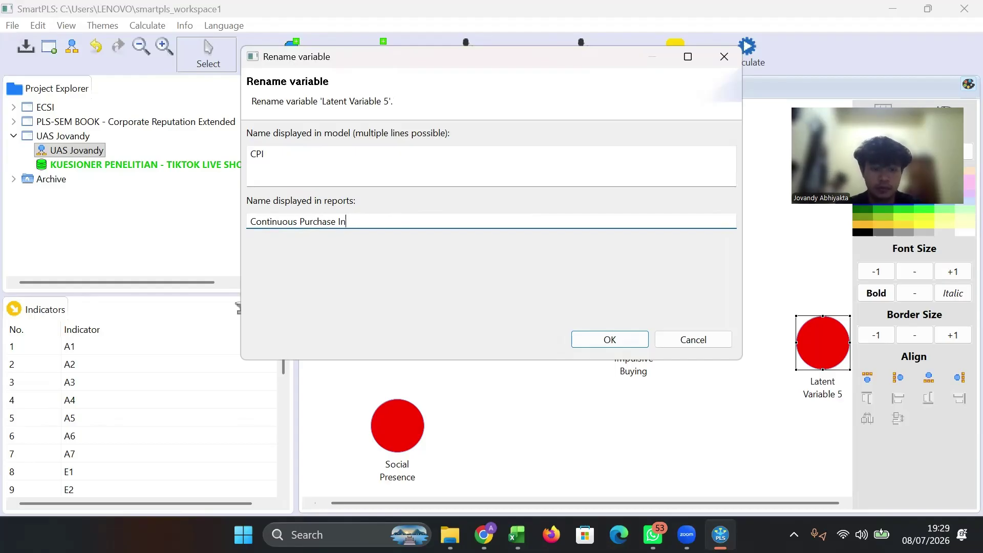
pyautogui.write('tention')
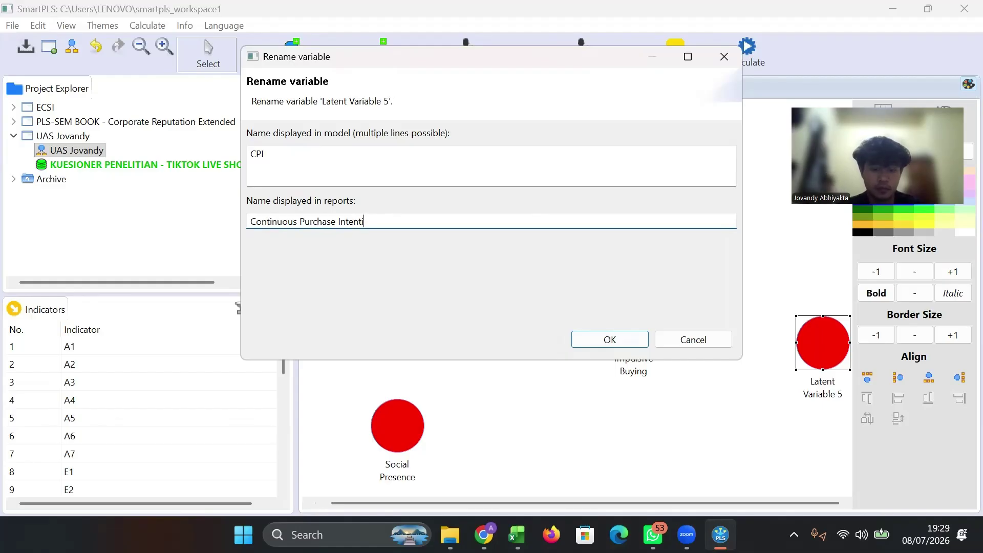
pyautogui.click(607, 339)
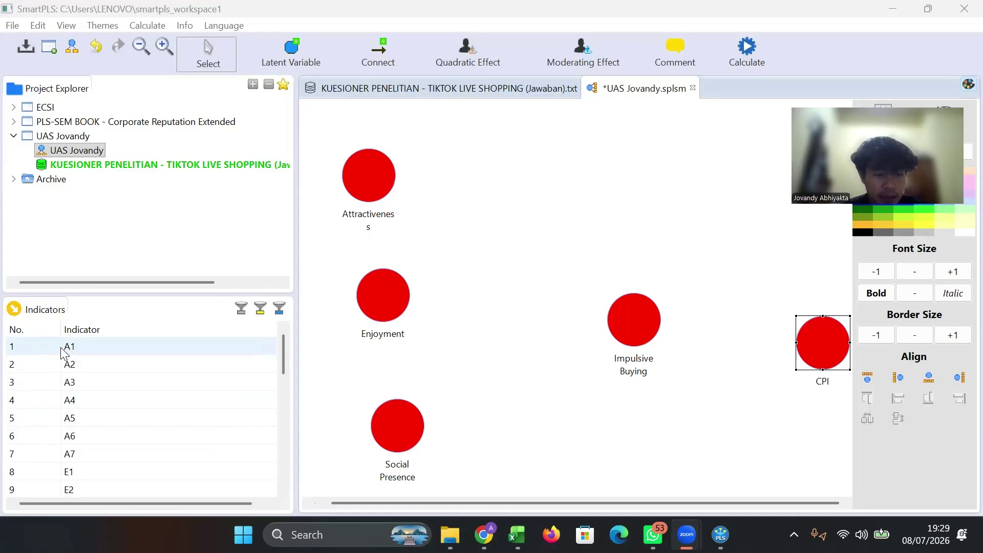
# Step: Assign the indicators A1 to A7 to the Attractiveness latent variable
pyautogui.click(25, 346)
pyautogui.hotkey('shift', 'Down')
pyautogui.hotkey('shift', 'Down')
pyautogui.hotkey('shift', 'Down')
pyautogui.hotkey('shift', 'Down')
pyautogui.hotkey('shift', 'Down')
pyautogui.hotkey('shift', 'Down')
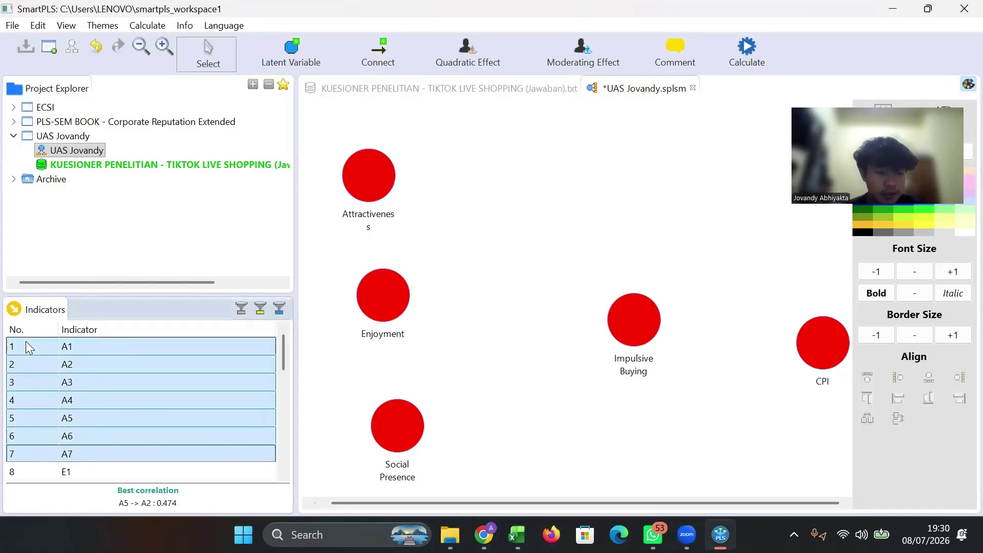
pyautogui.moveTo(172, 368); pyautogui.dragTo(382, 169)
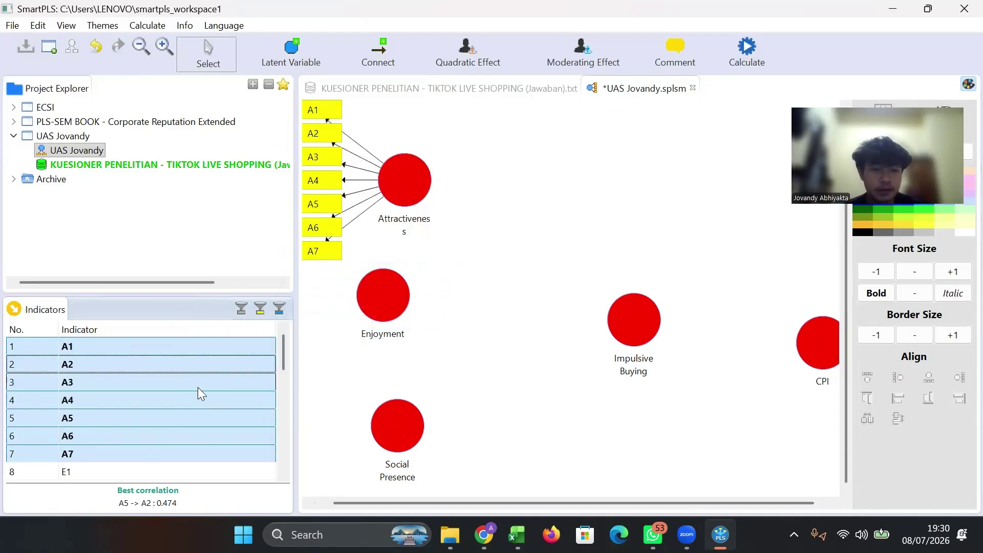
# Step: Assign the indicators E1 to E6 to the Enjoyment latent variable
pyautogui.scroll(-2, 199, 392)
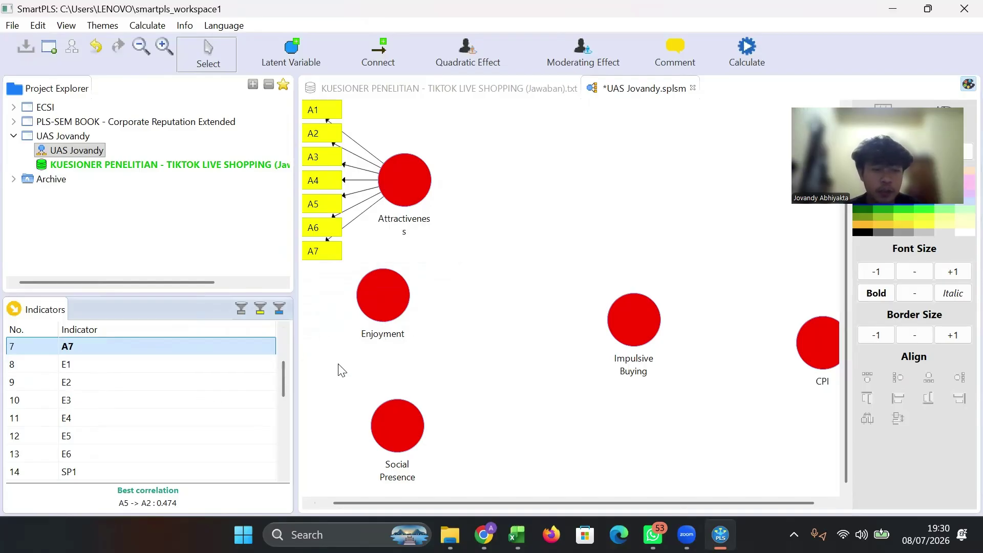
pyautogui.click(28, 364)
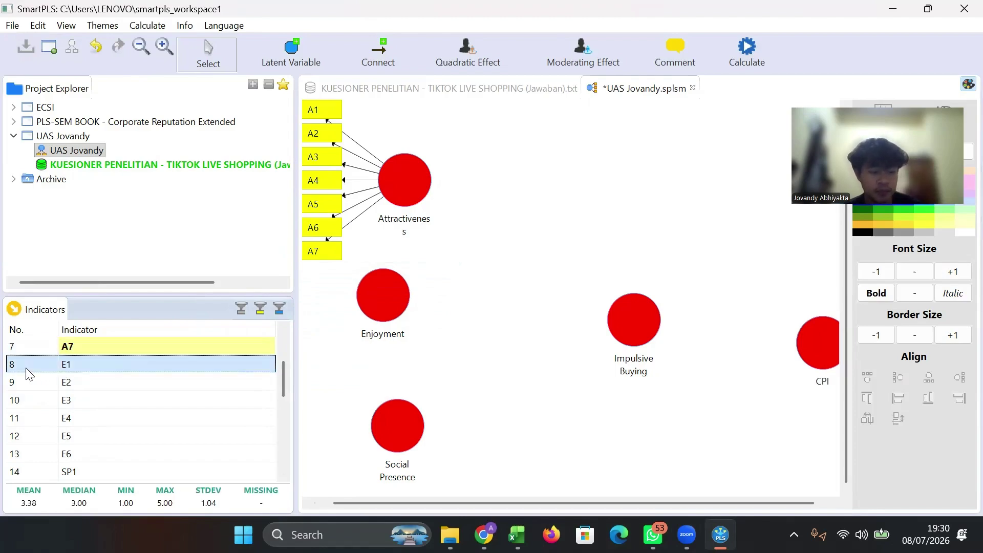
pyautogui.hotkey('shift', 'Down')
pyautogui.hotkey('shift', 'Down')
pyautogui.hotkey('shift', 'Down')
pyautogui.hotkey('shift', 'Down')
pyautogui.hotkey('shift', 'Down')
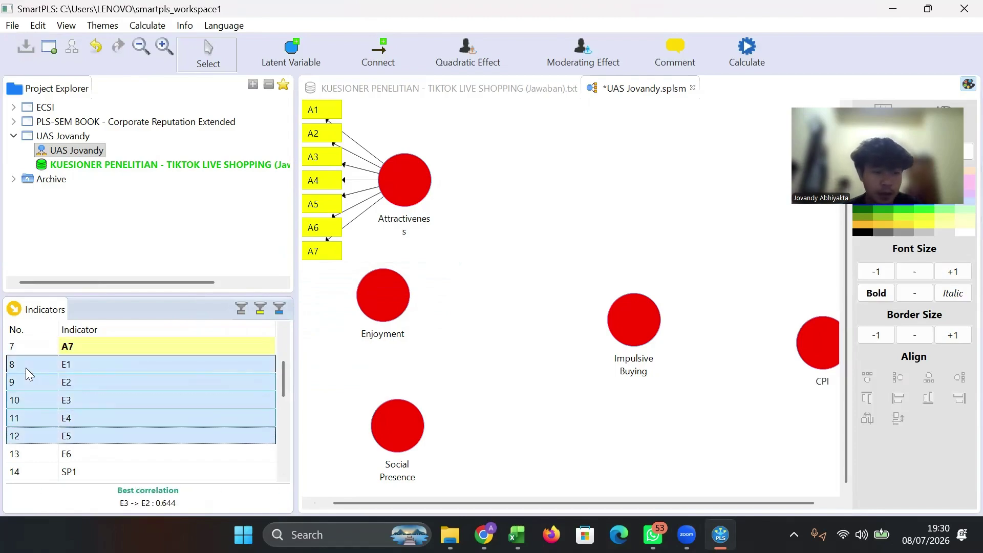
pyautogui.moveTo(26, 368); pyautogui.dragTo(405, 274)
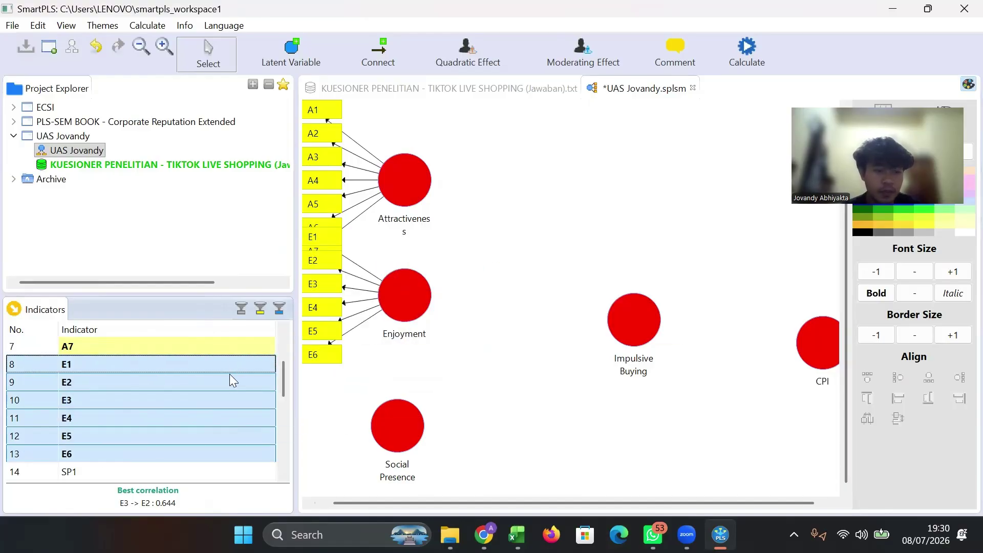
# Step: Try to assign the indicators SP1 to SP6 to the Social Presence latent variable
pyautogui.scroll(-4, 231, 378)
pyautogui.scroll(2, 230, 375)
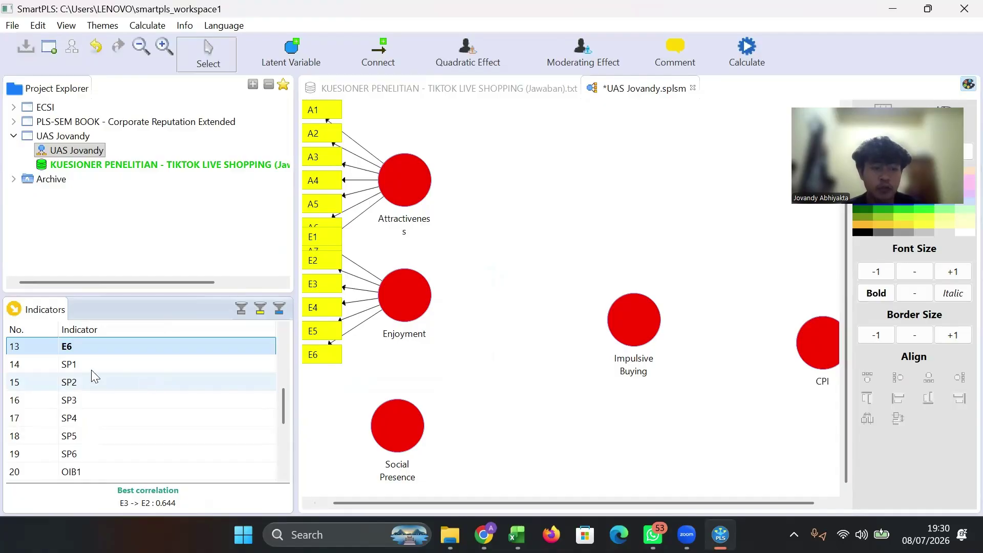
pyautogui.click(83, 365)
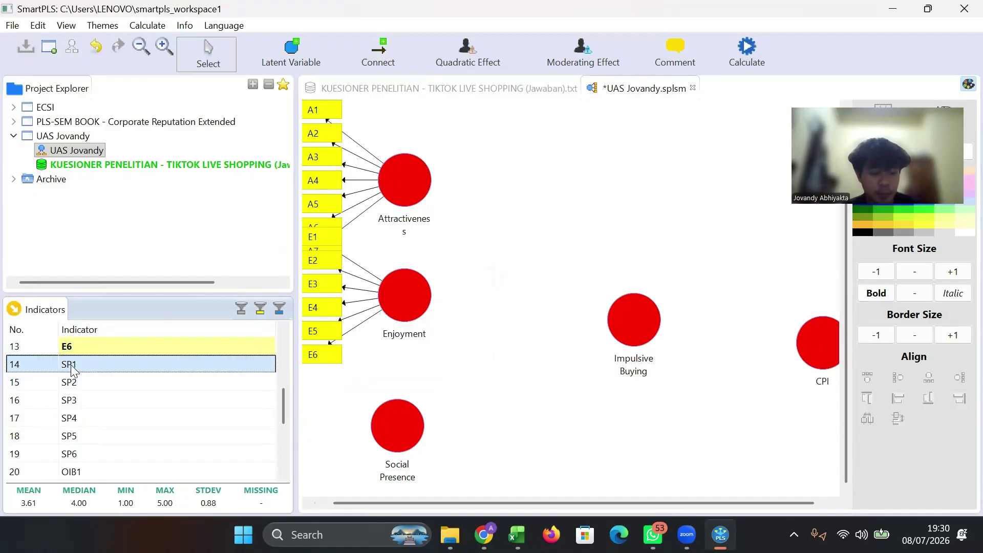
pyautogui.hotkey('shift', 'Down')
pyautogui.hotkey('shift', 'Down')
pyautogui.hotkey('shift', 'Down')
pyautogui.hotkey('shift', 'Down')
pyautogui.hotkey('shift', 'Down')
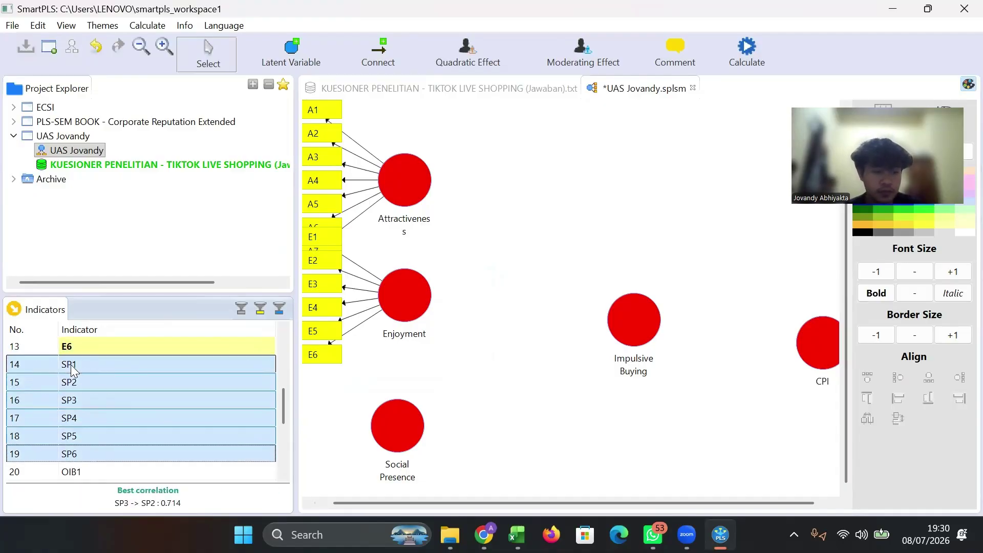
pyautogui.click(104, 382)
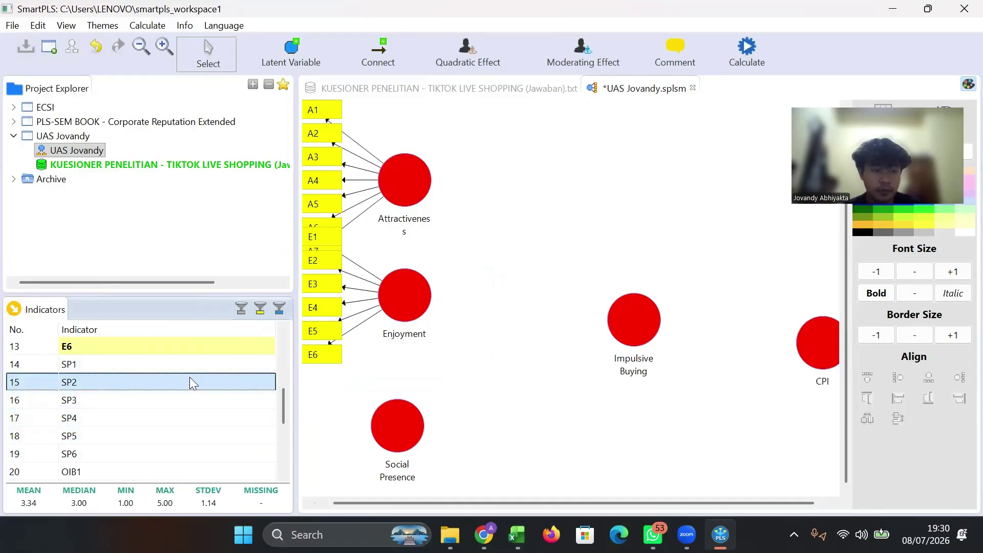
pyautogui.click(176, 365)
pyautogui.hotkey('shift', 'Down')
pyautogui.hotkey('shift', 'Down')
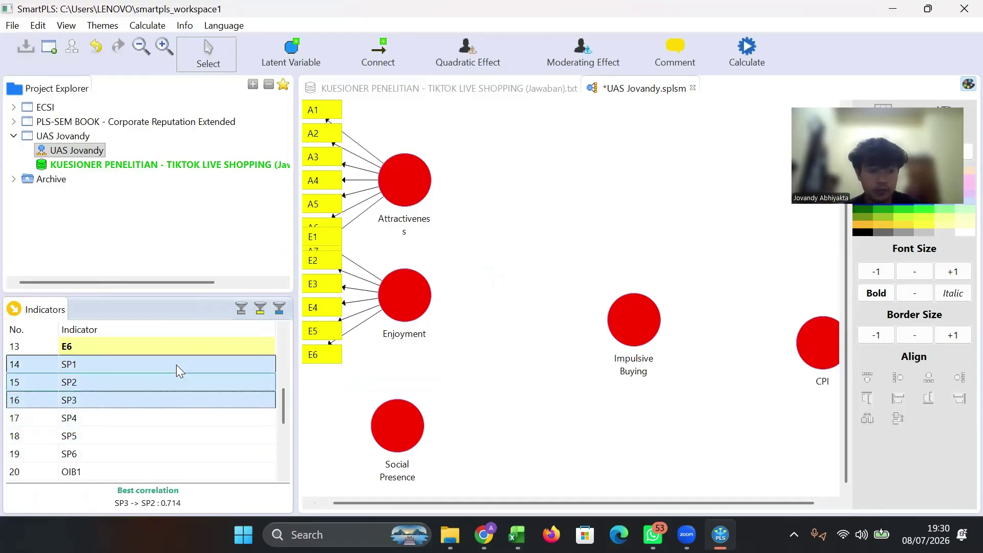
pyautogui.hotkey('shift', 'Down')
pyautogui.hotkey('shift', 'Down')
pyautogui.hotkey('shift', 'Down')
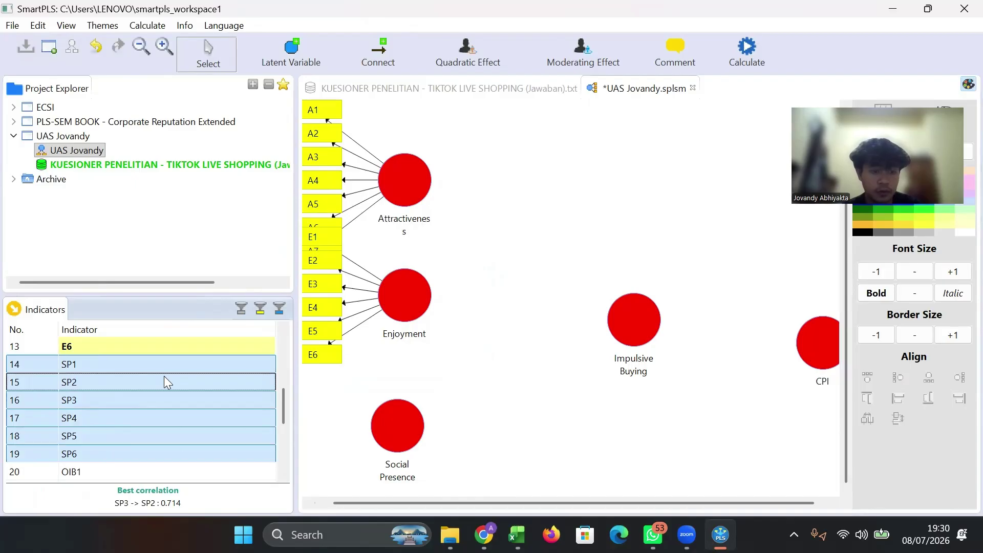
pyautogui.moveTo(165, 377); pyautogui.dragTo(399, 395)
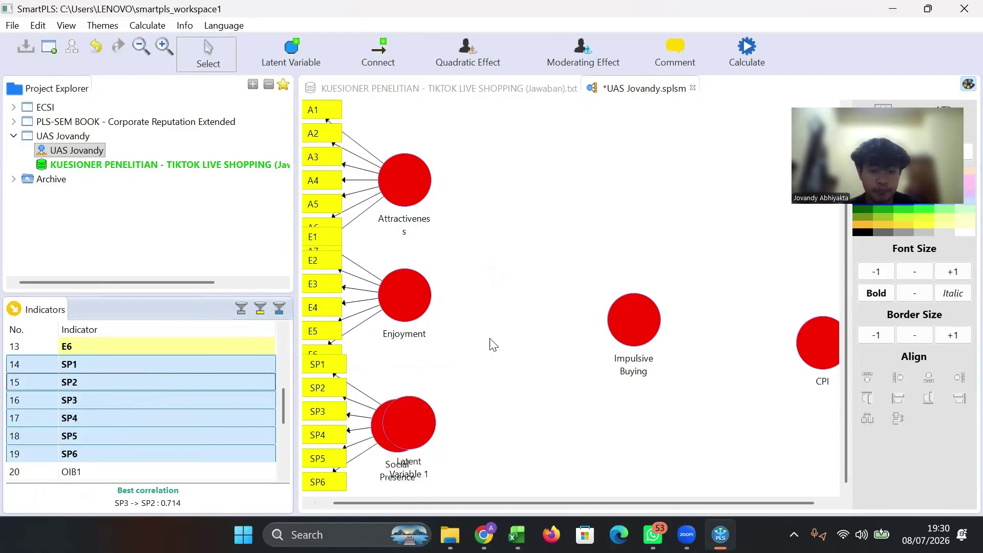
# Step: Delete the extra latent variable overlapping Social Presence and assign the indicators SP1 to SP6 to Social Presence itself
pyautogui.click(418, 418)
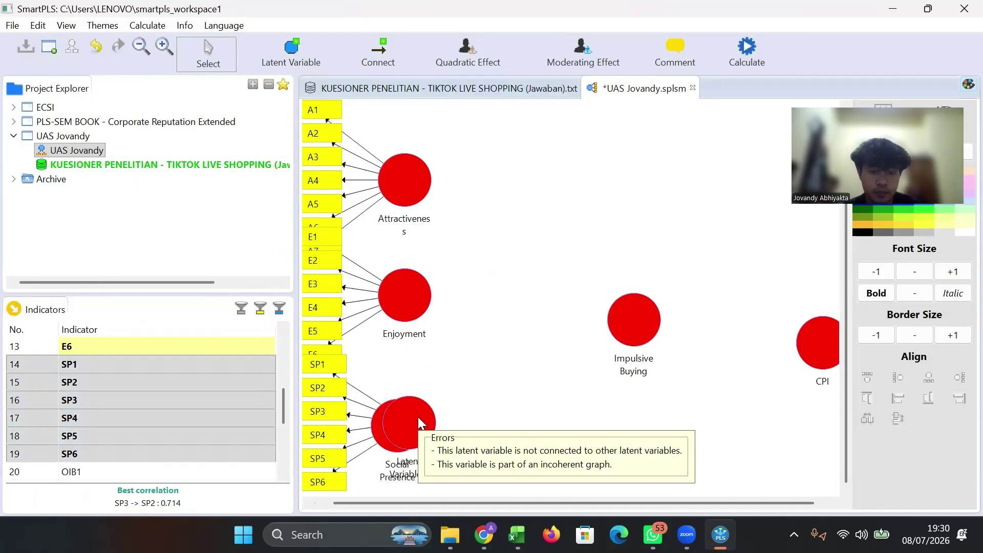
pyautogui.rightClick(418, 418)
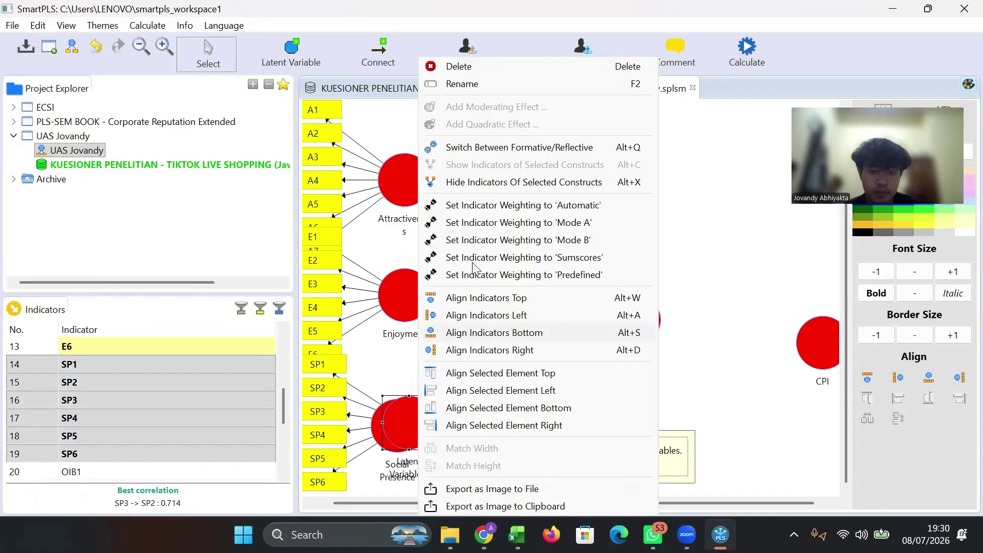
pyautogui.click(489, 65)
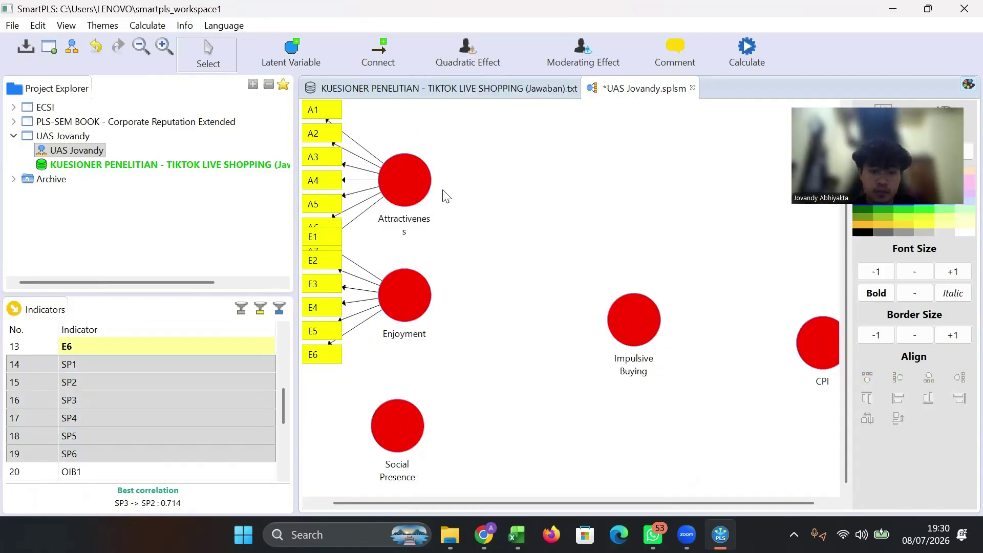
pyautogui.moveTo(157, 367); pyautogui.dragTo(386, 417)
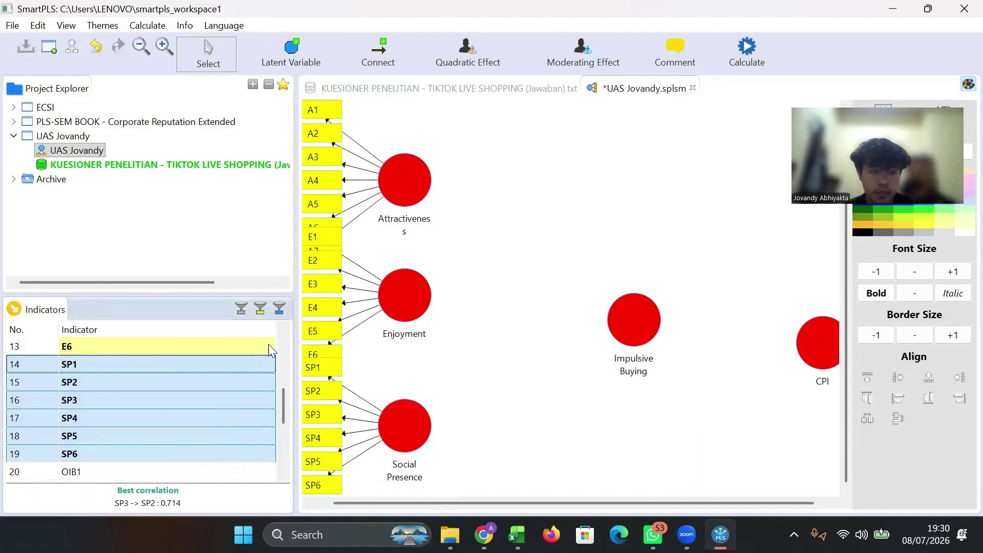
# Step: Assign the indicators OIB1 to OIB6 to the Impulsive Buying latent variable
pyautogui.moveTo(217, 382); pyautogui.dragTo(95, 364)
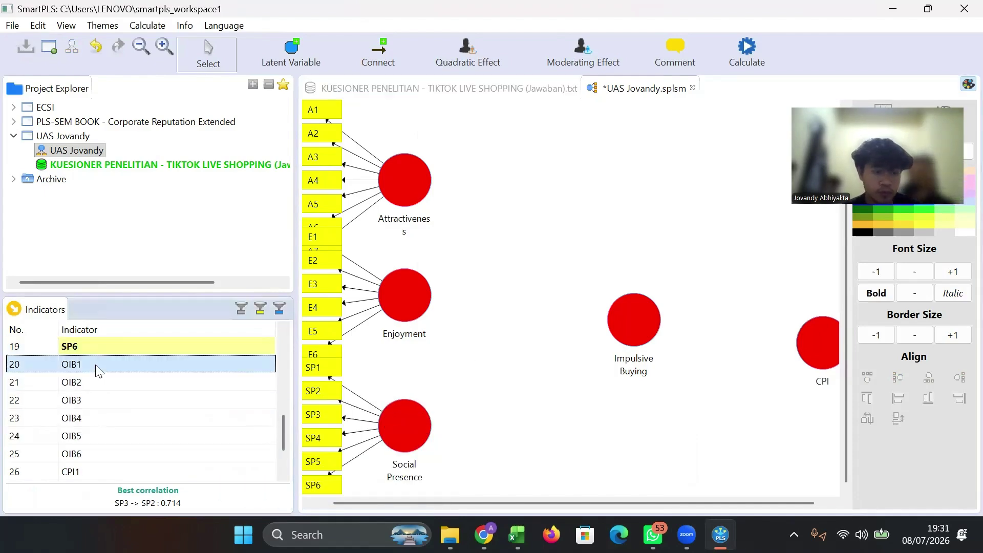
pyautogui.hotkey('shift', 'Down')
pyautogui.hotkey('shift', 'Down')
pyautogui.hotkey('shift', 'Down')
pyautogui.hotkey('shift', 'Down')
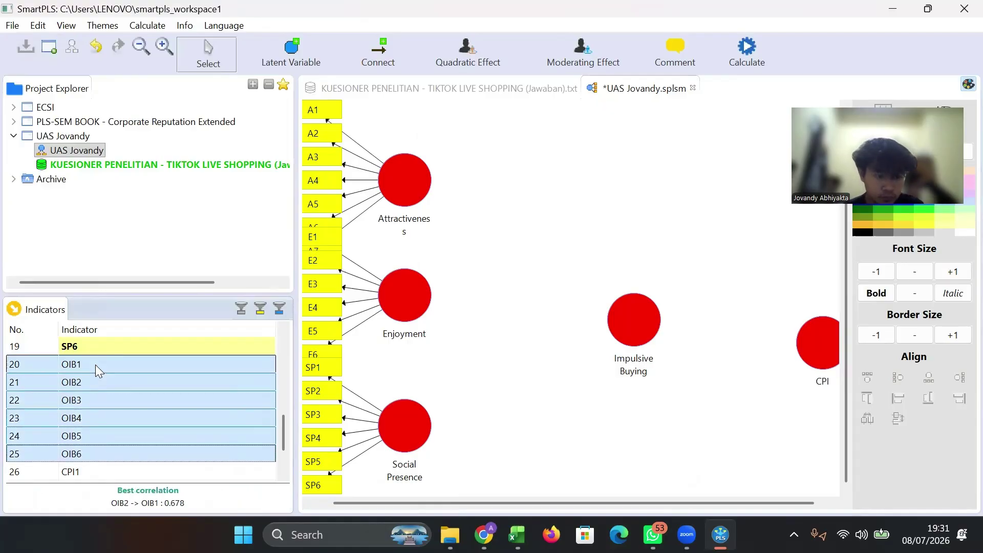
pyautogui.moveTo(102, 379); pyautogui.dragTo(619, 319)
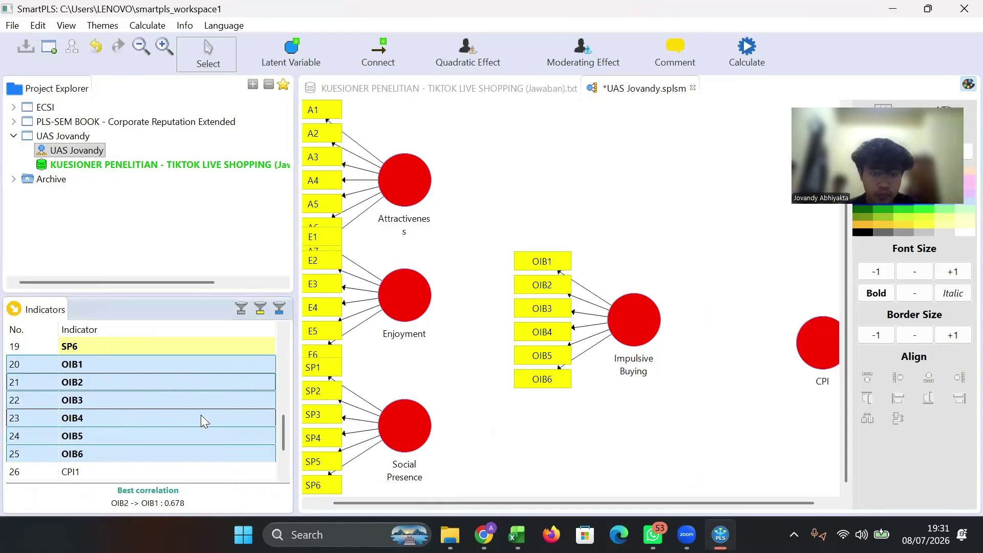
# Step: Try to assign the indicators CPI1 to CPI5 to the CPI latent variable
pyautogui.scroll(-2, 202, 417)
pyautogui.click(113, 401)
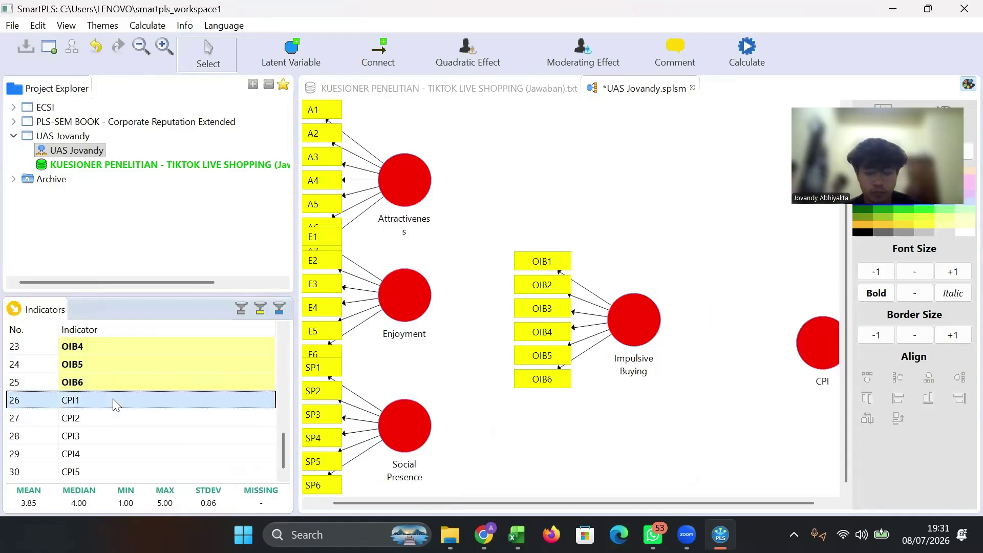
pyautogui.hotkey('shift', 'Down')
pyautogui.hotkey('shift', 'Down')
pyautogui.hotkey('shift', 'Down')
pyautogui.hotkey('shift', 'Down')
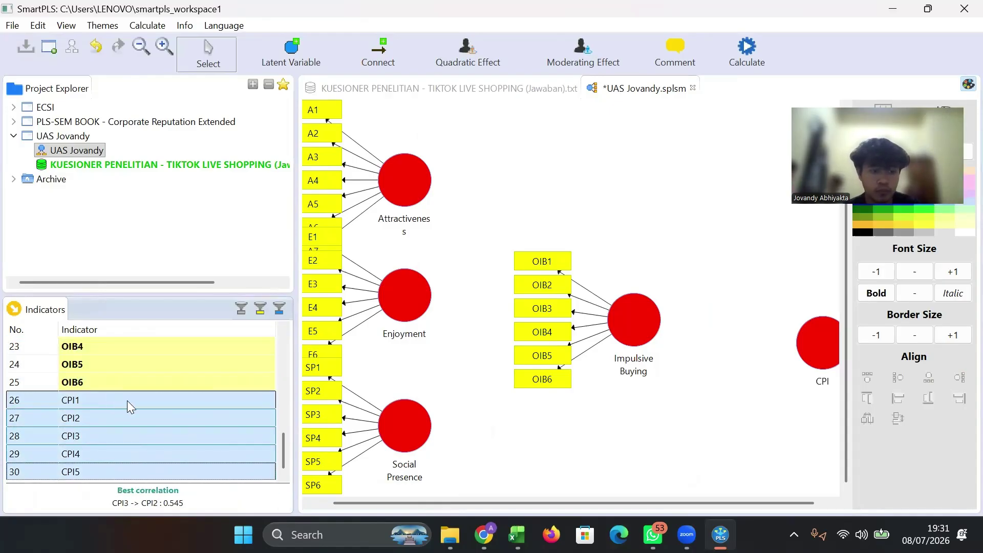
pyautogui.moveTo(127, 400); pyautogui.dragTo(571, 390)
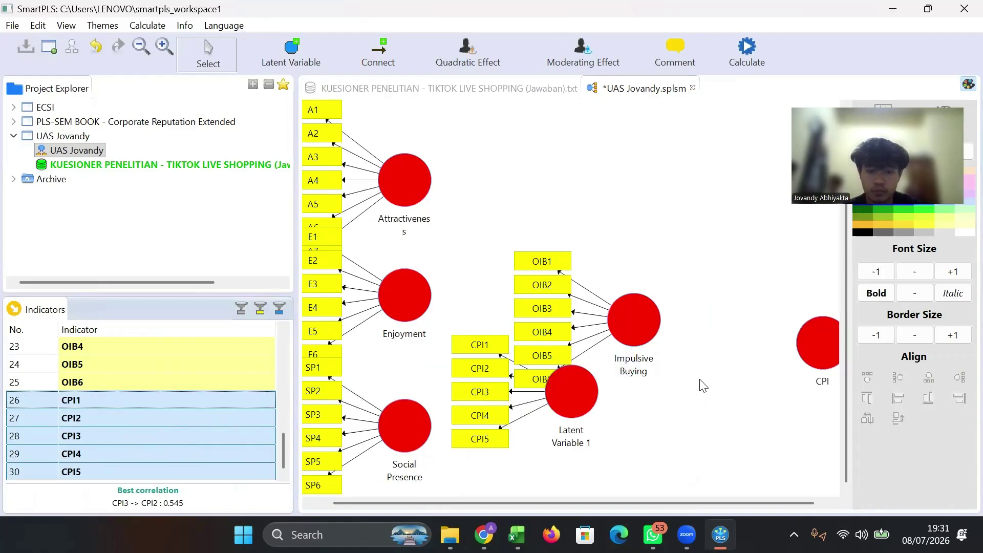
# Step: Delete the extra latent variable below Impulsive Buying and assign the indicators CPI1 to CPI5 to the CPI variable itself
pyautogui.rightClick(580, 394)
pyautogui.click(678, 65)
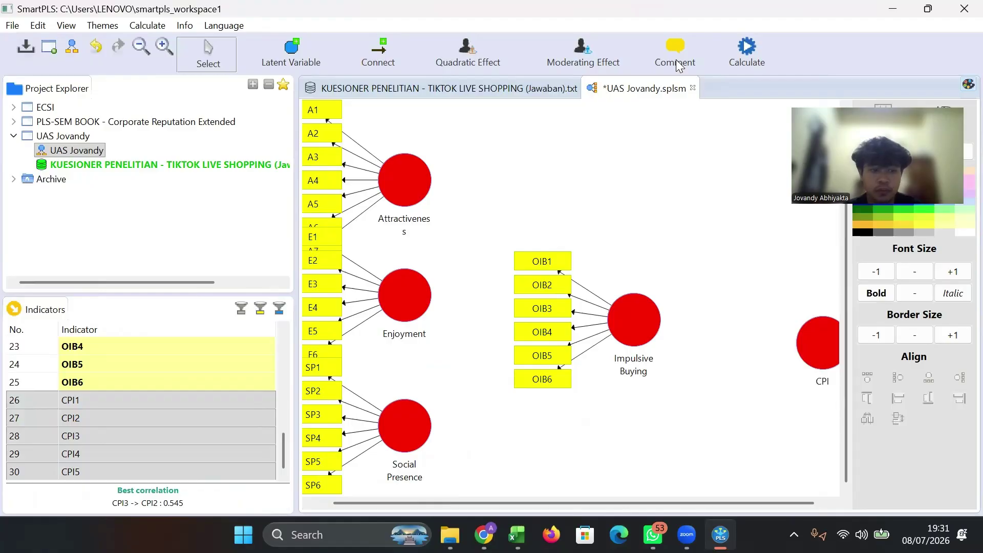
pyautogui.moveTo(173, 392); pyautogui.dragTo(813, 331)
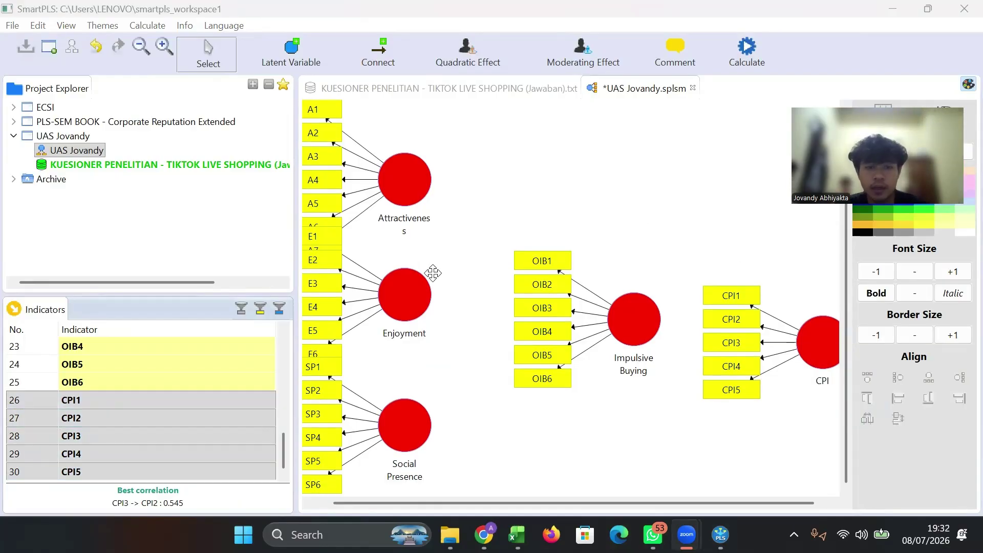
# Step: Move Enjoyment and Social Presence with their indicators further down so the three stacked indicator blocks no longer overlap
pyautogui.moveTo(410, 300); pyautogui.dragTo(423, 329)
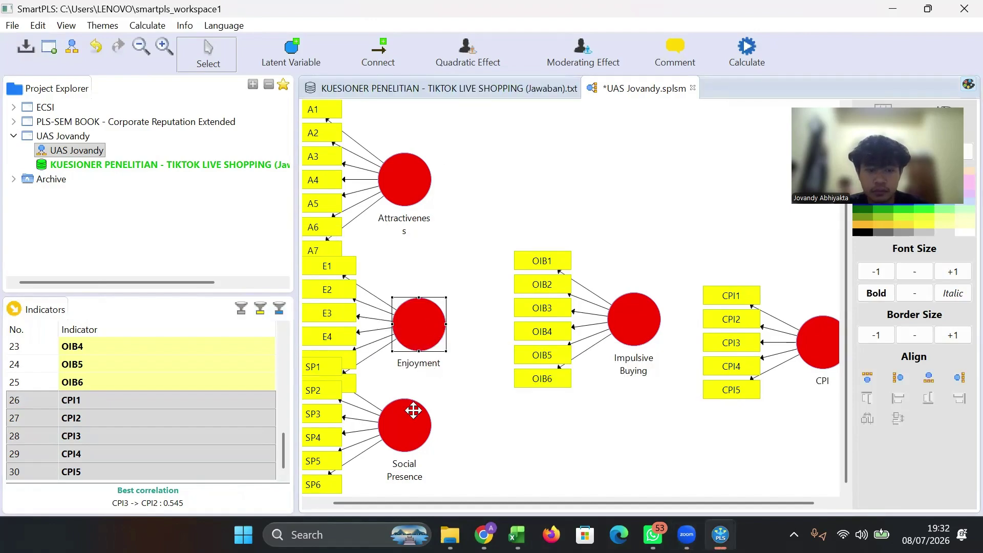
pyautogui.moveTo(413, 411); pyautogui.dragTo(431, 461)
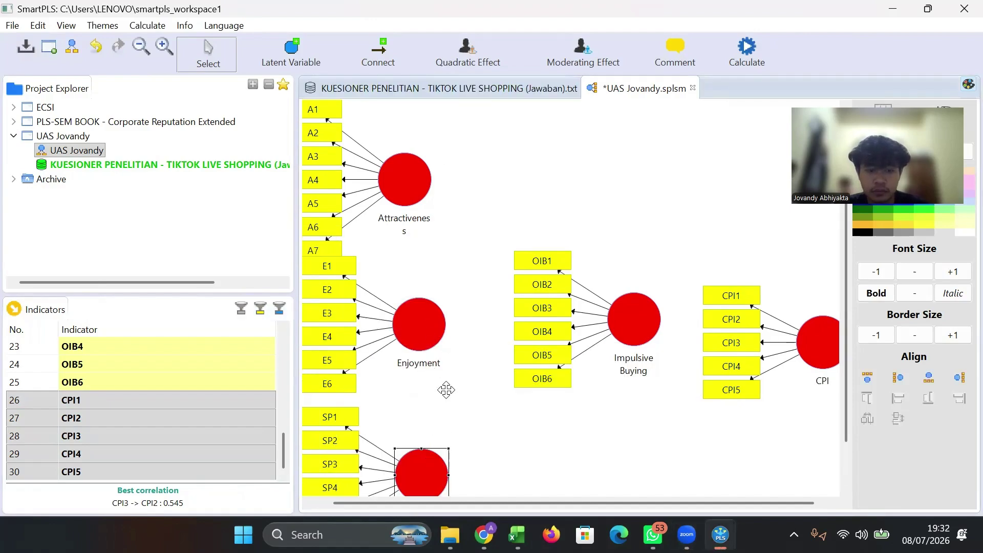
# Step: Move Enjoyment and Social Presence slightly further down to clear the neighbouring indicators, and raise CPI level with Impulsive Buying
pyautogui.moveTo(423, 333)
pyautogui.mouseDown()
pyautogui.moveTo(422, 343)
pyautogui.moveTo(422, 333)
pyautogui.mouseUp()
pyautogui.scroll(-3, 424, 398)
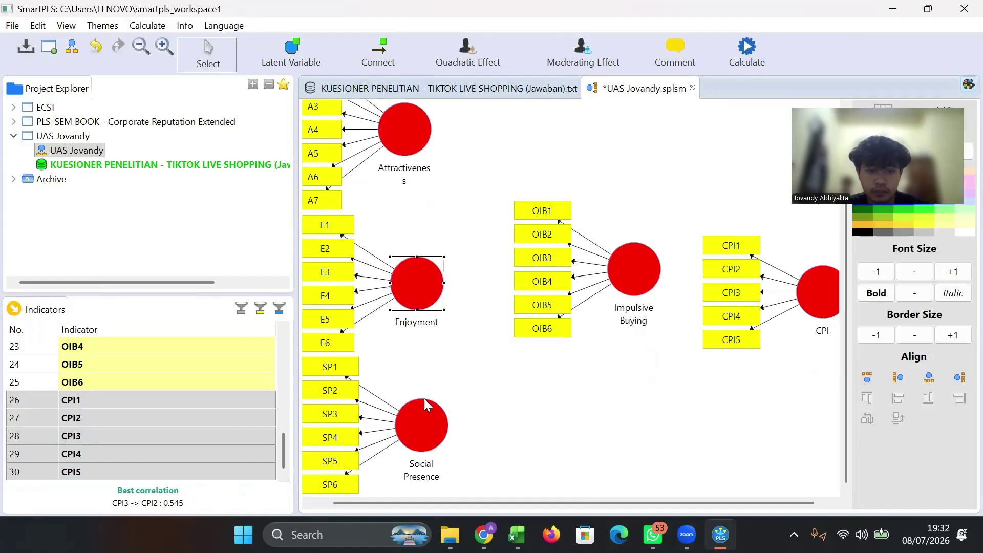
pyautogui.moveTo(424, 399); pyautogui.dragTo(426, 439)
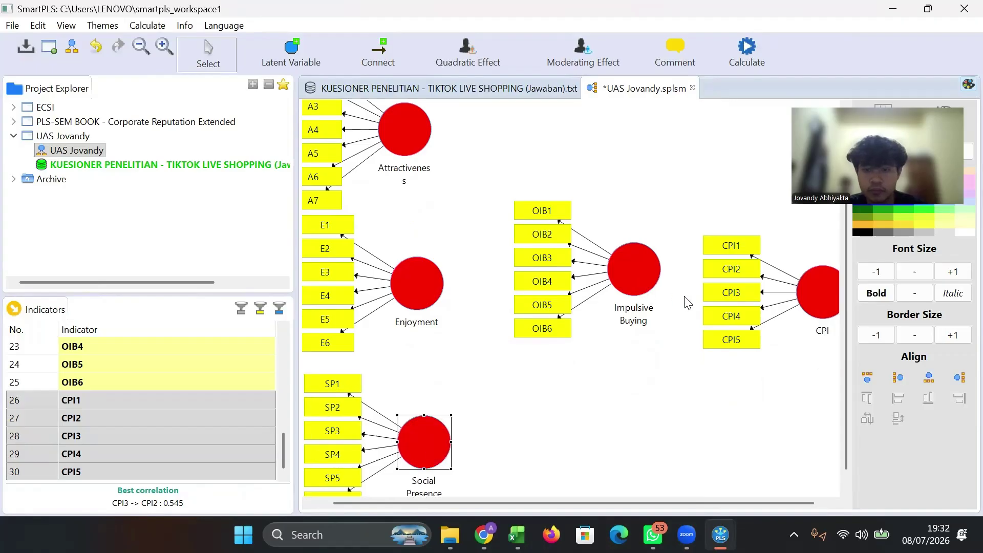
pyautogui.moveTo(814, 297); pyautogui.dragTo(821, 275)
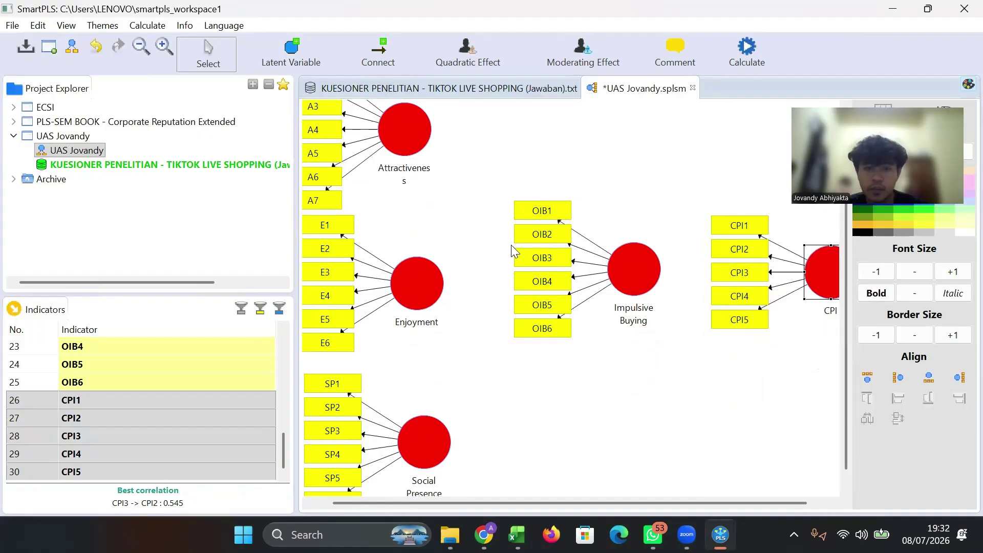
# Step: Connect Attractiveness, Enjoyment and Social Presence each to Impulsive Buying with a structural path
pyautogui.scroll(2, 511, 245)
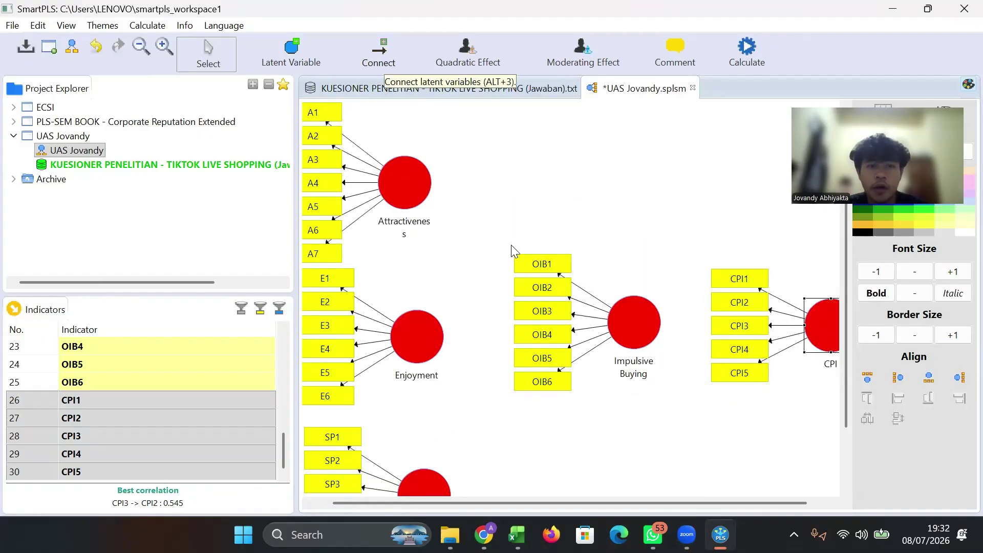
pyautogui.click(380, 53)
pyautogui.moveTo(417, 183)
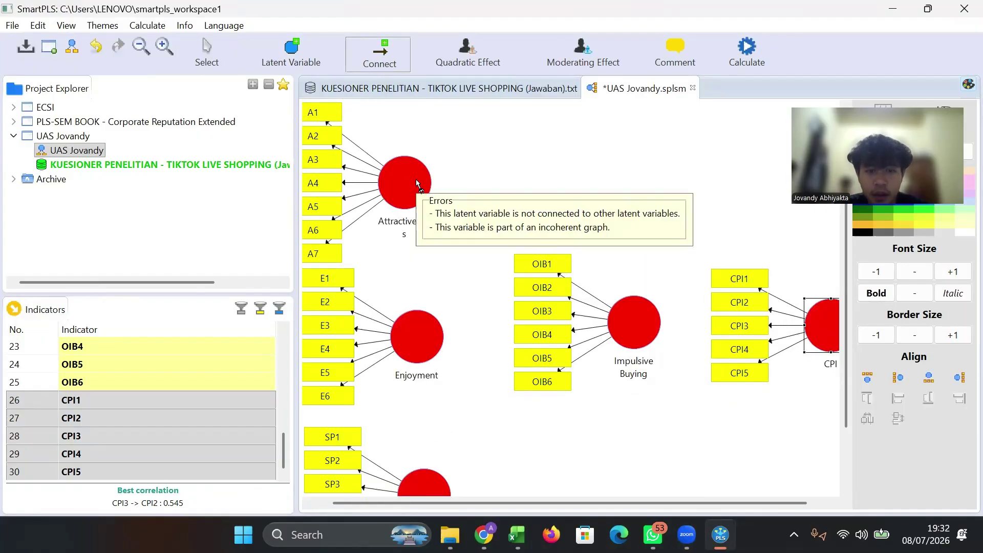
pyautogui.click(418, 184)
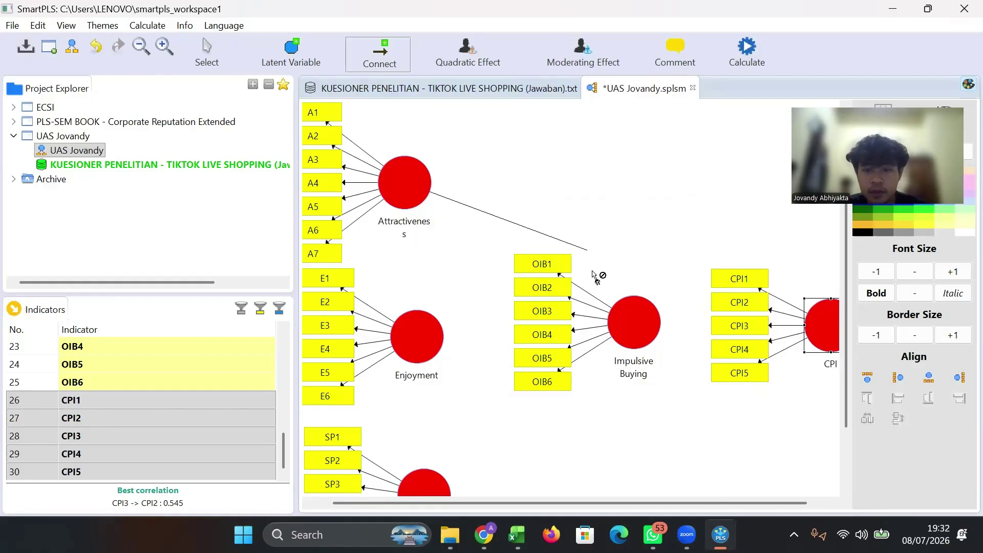
pyautogui.click(623, 308)
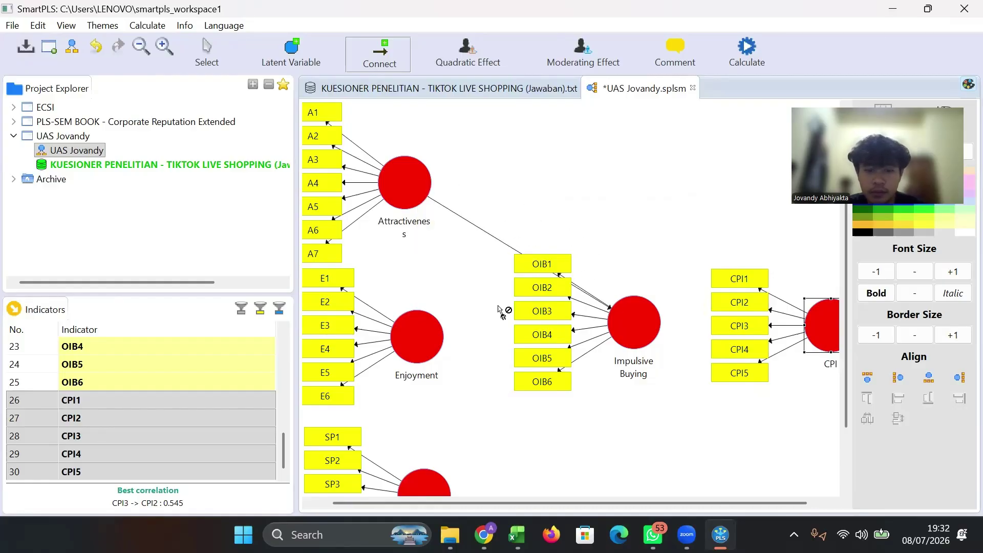
pyautogui.click(425, 333)
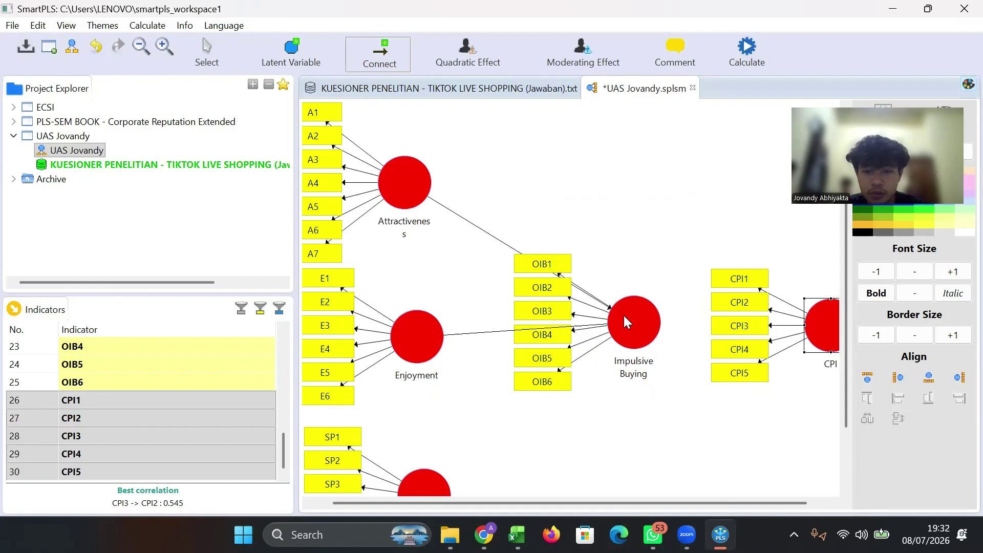
pyautogui.click(624, 315)
pyautogui.scroll(-3, 496, 440)
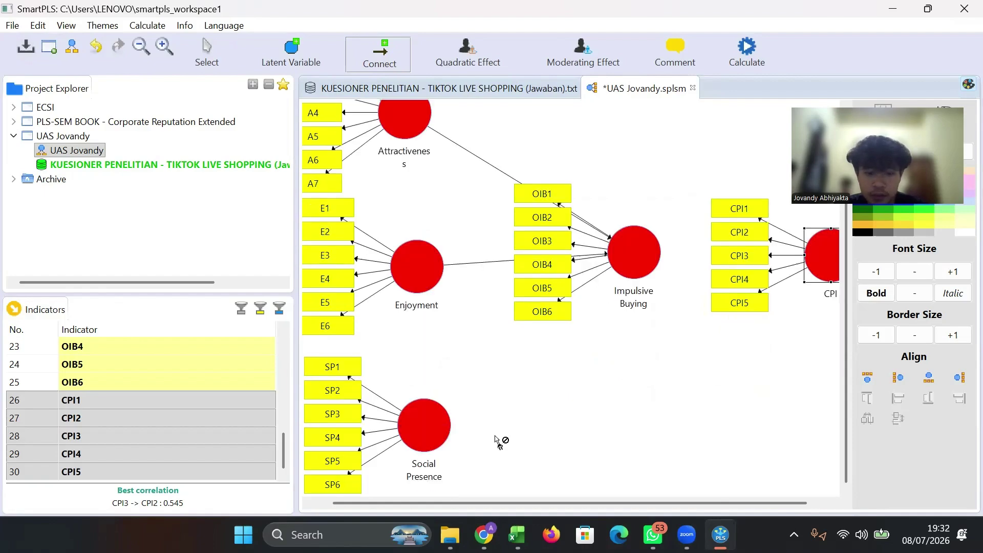
pyautogui.click(423, 421)
pyautogui.click(628, 250)
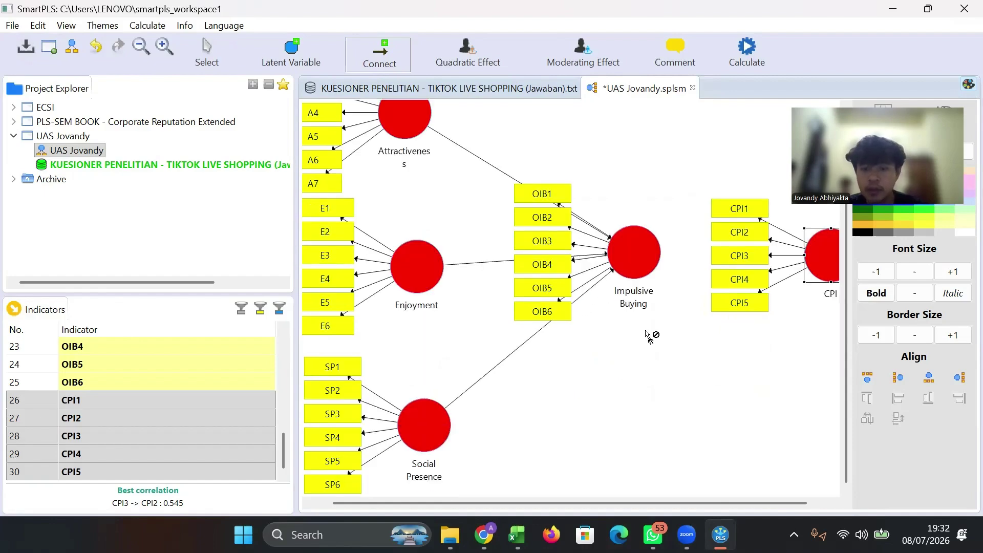
# Step: Connect Impulsive Buying to CPI with a structural path
pyautogui.scroll(3, 649, 336)
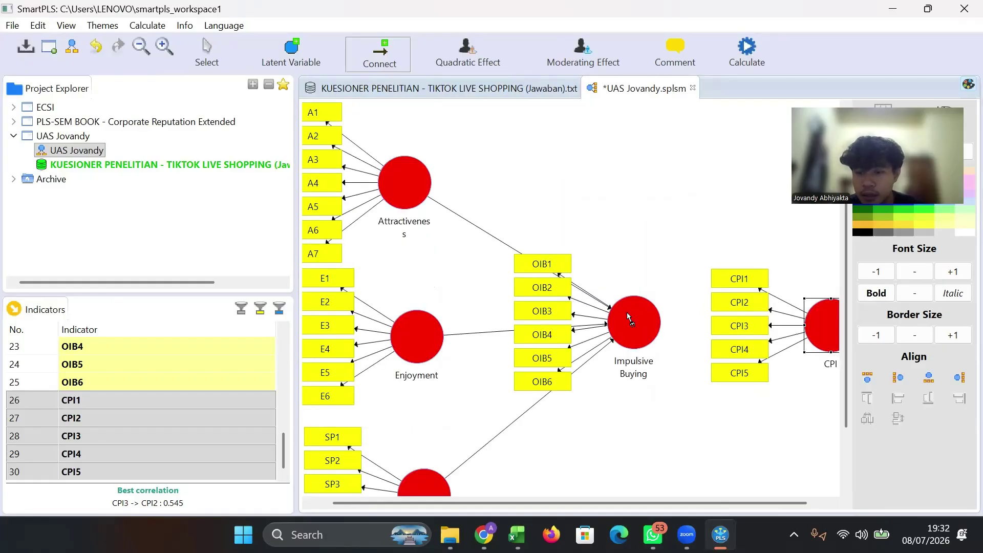
pyautogui.moveTo(632, 322)
pyautogui.moveTo(635, 324); pyautogui.dragTo(814, 318)
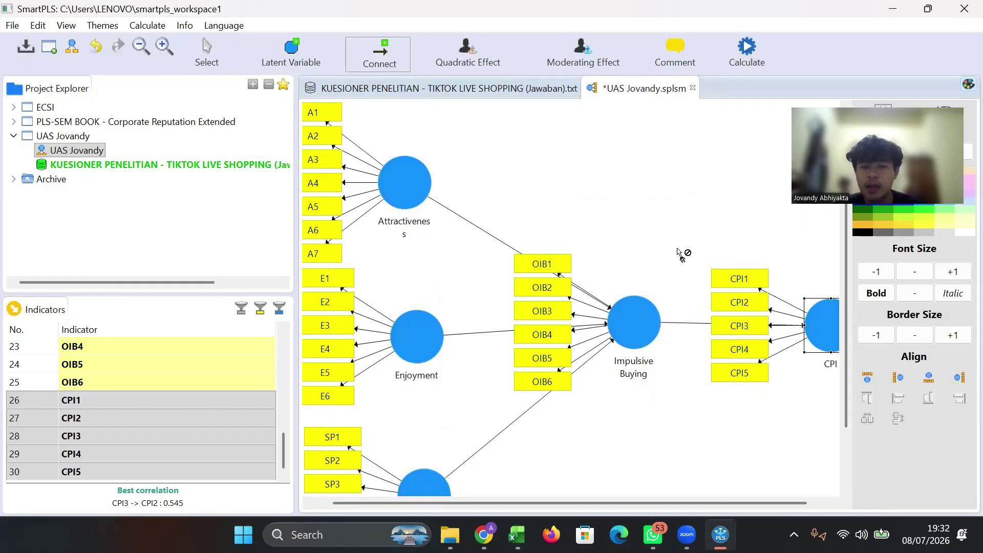
# Step: Run the PLS Algorithm on the model with the default settings: path weighting scheme, 300 maximum iterations and stop criterion 7
pyautogui.scroll(-3, 681, 253)
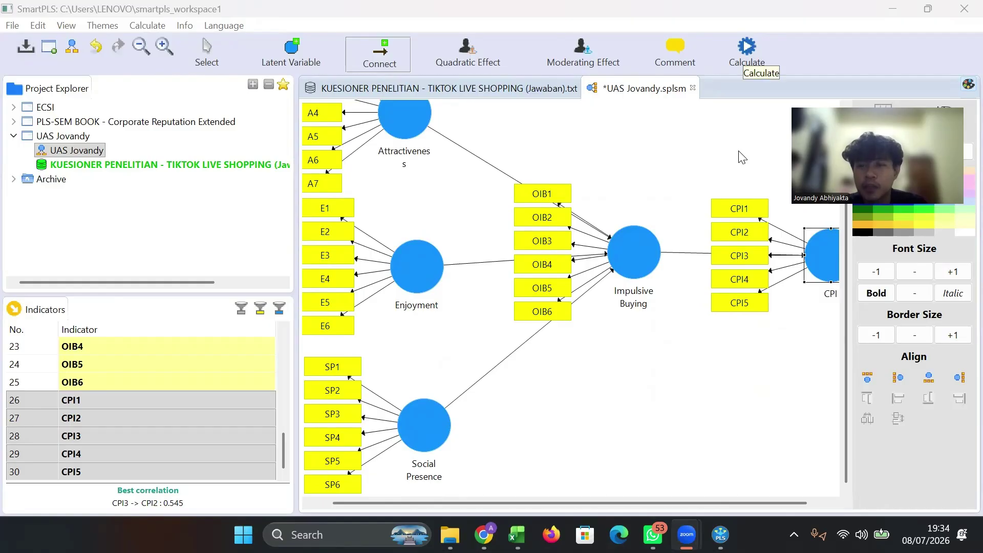
pyautogui.click(747, 47)
pyautogui.click(747, 47)
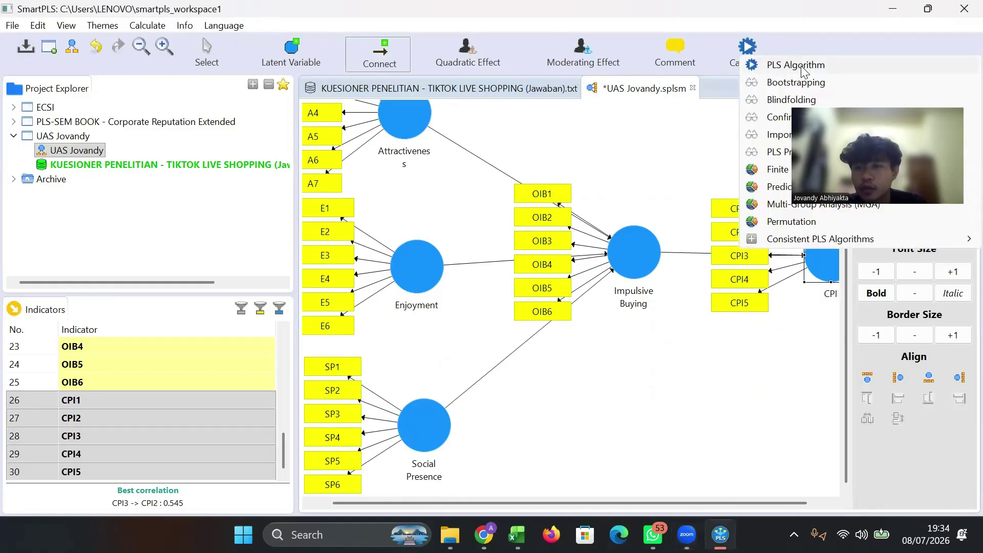
pyautogui.click(802, 65)
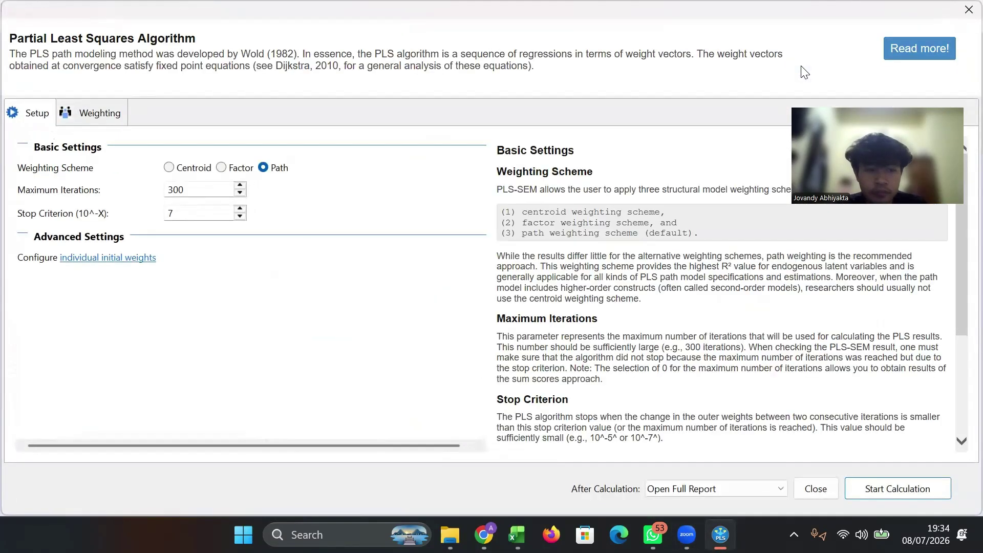
pyautogui.click(889, 488)
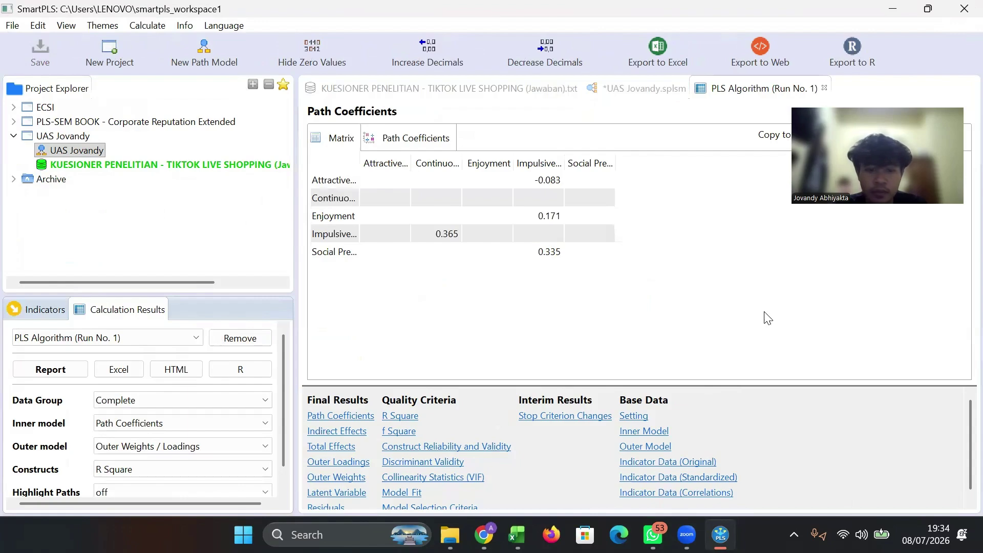
# Step: Examine the outer loadings of all indicators in the PLS report, looking for weak ones among A, CPI, E, OIB and SP
pyautogui.click(354, 464)
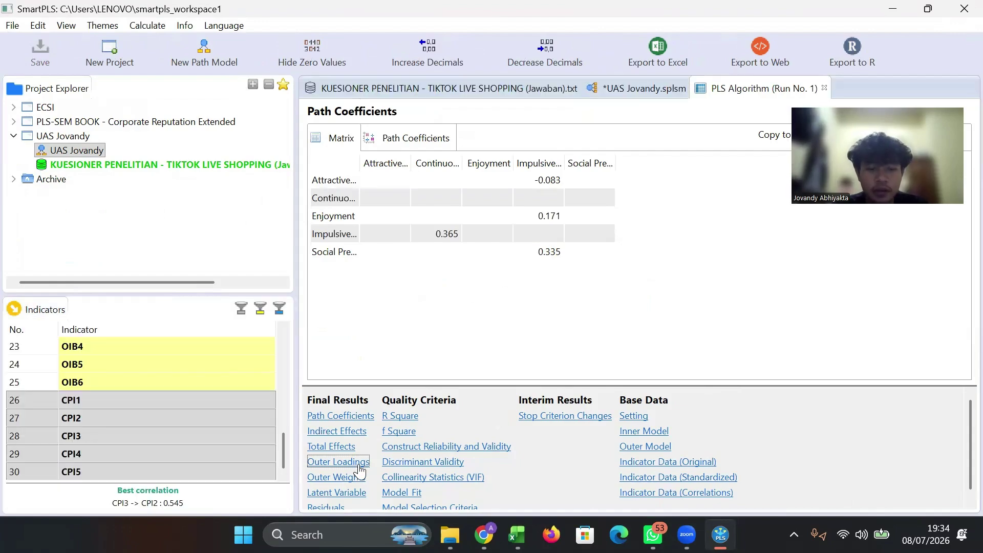
pyautogui.scroll(-6, 464, 263)
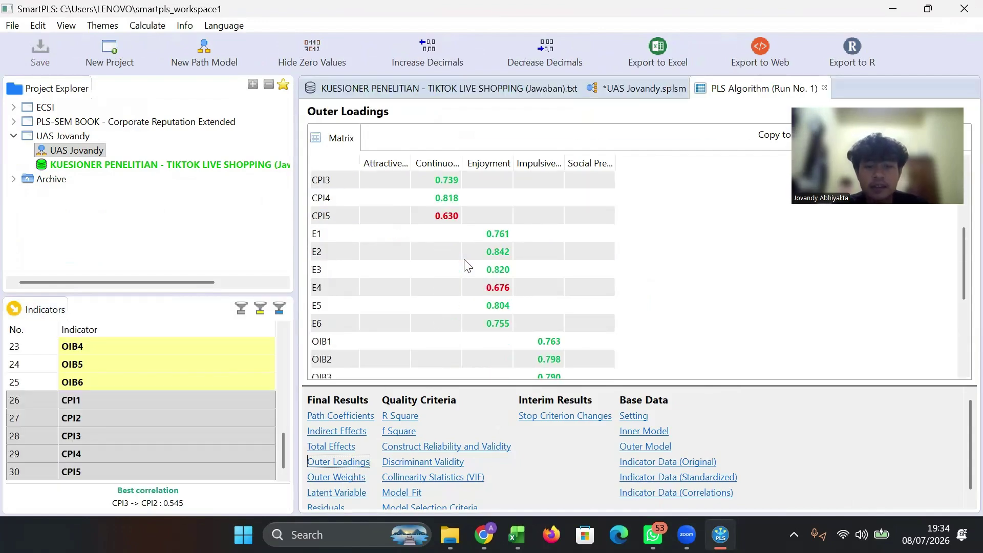
pyautogui.scroll(6, 465, 261)
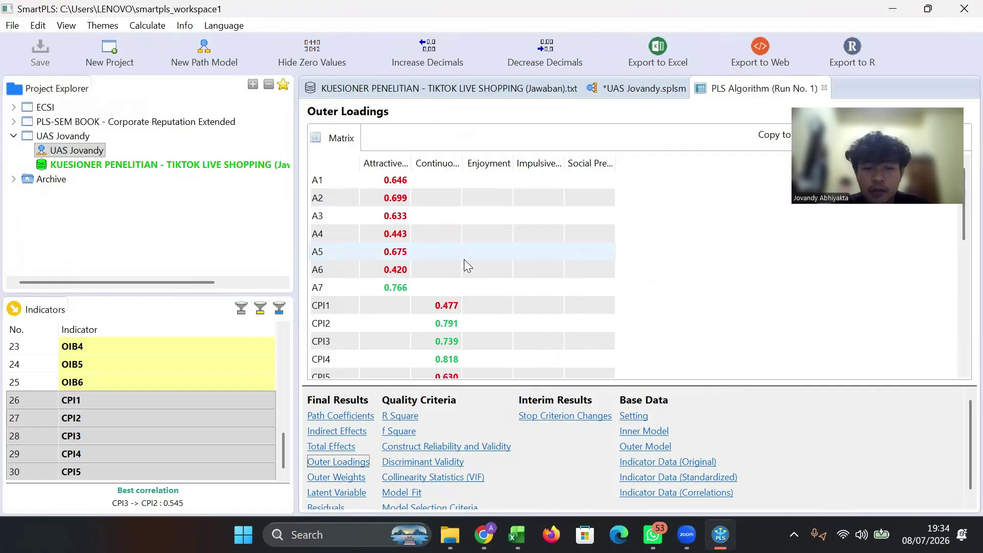
pyautogui.scroll(-6, 464, 259)
pyautogui.scroll(6, 463, 259)
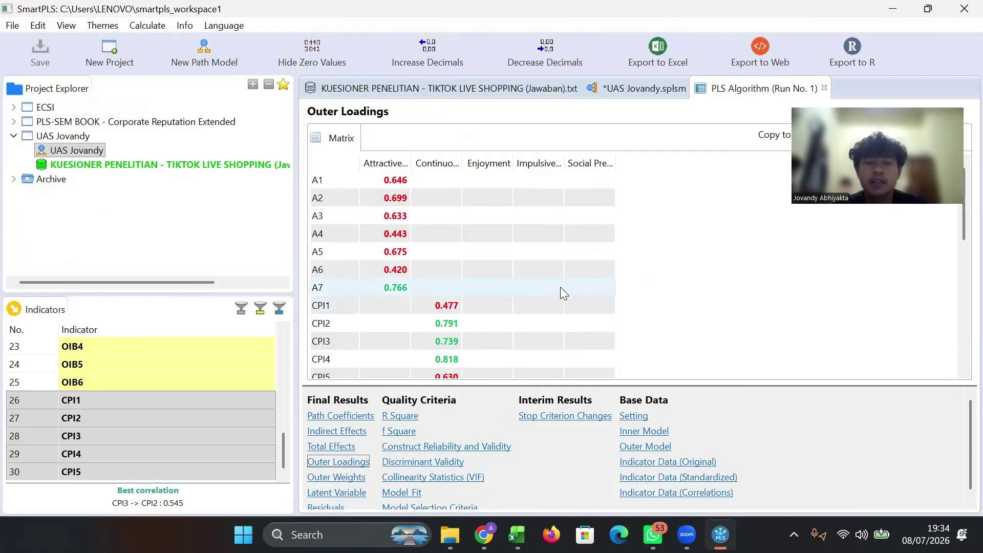
pyautogui.scroll(-6, 560, 286)
pyautogui.scroll(6, 560, 286)
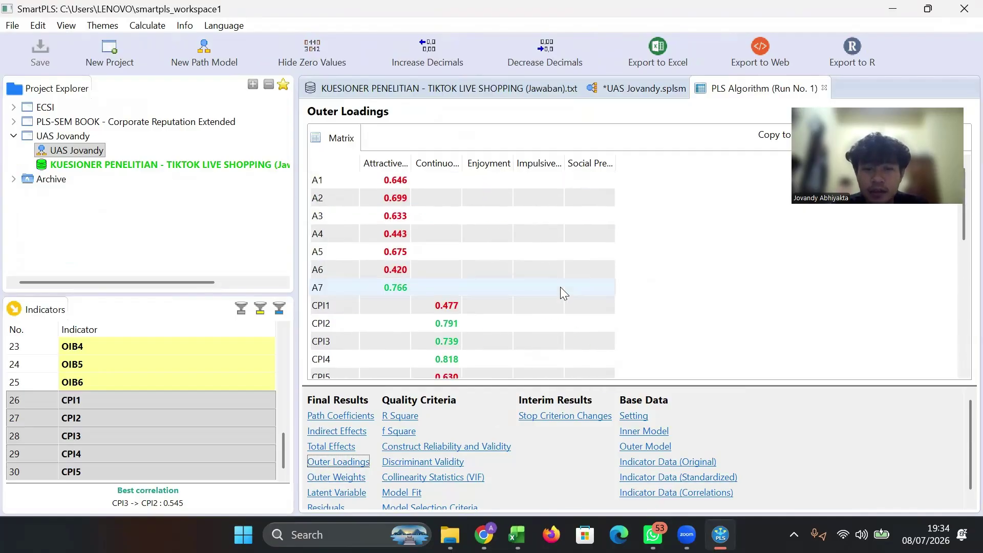
pyautogui.scroll(-6, 560, 287)
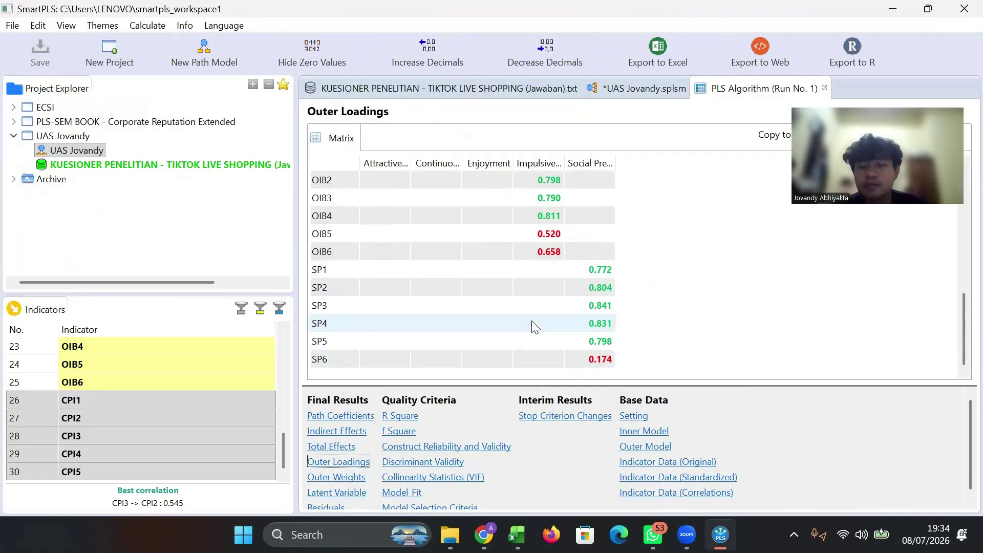
pyautogui.scroll(6, 532, 324)
pyautogui.scroll(-6, 533, 323)
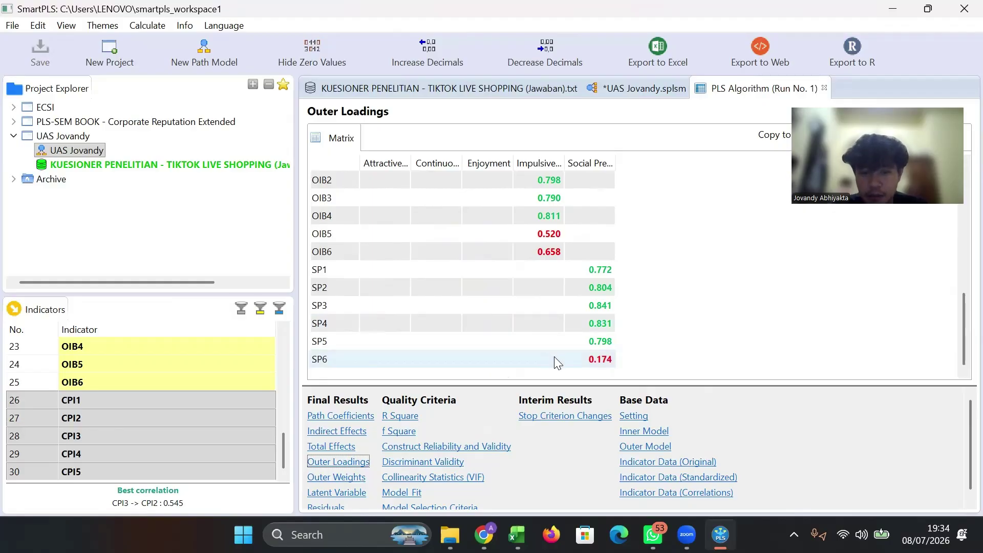
pyautogui.scroll(6, 555, 358)
pyautogui.scroll(-6, 554, 356)
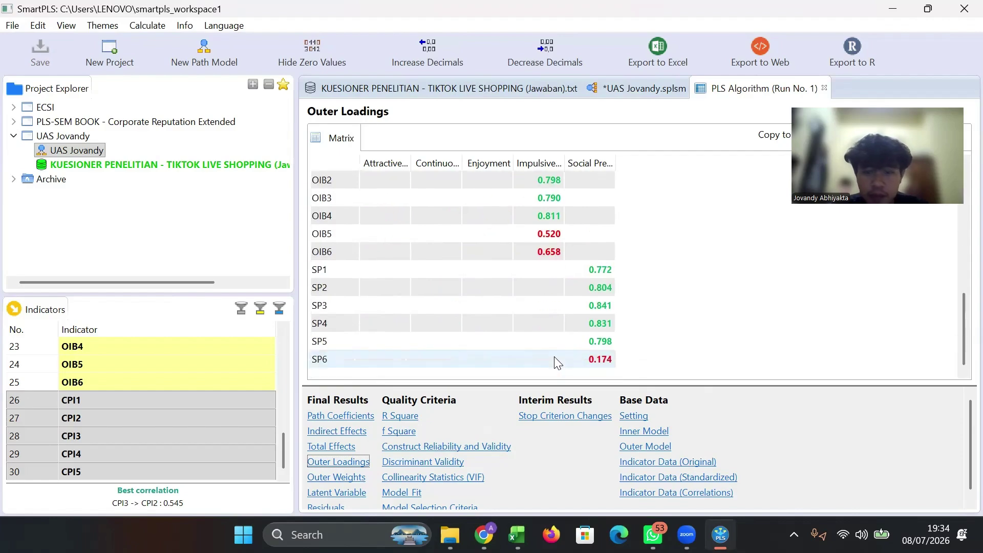
pyautogui.click(588, 364)
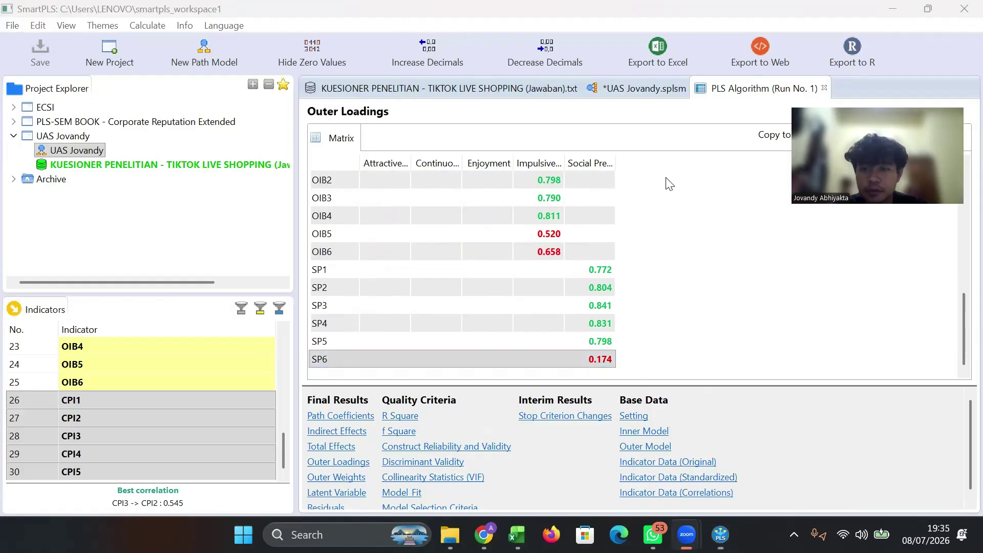
# Step: Return to the path model and delete the indicator SP6 from Social Presence
pyautogui.click(643, 91)
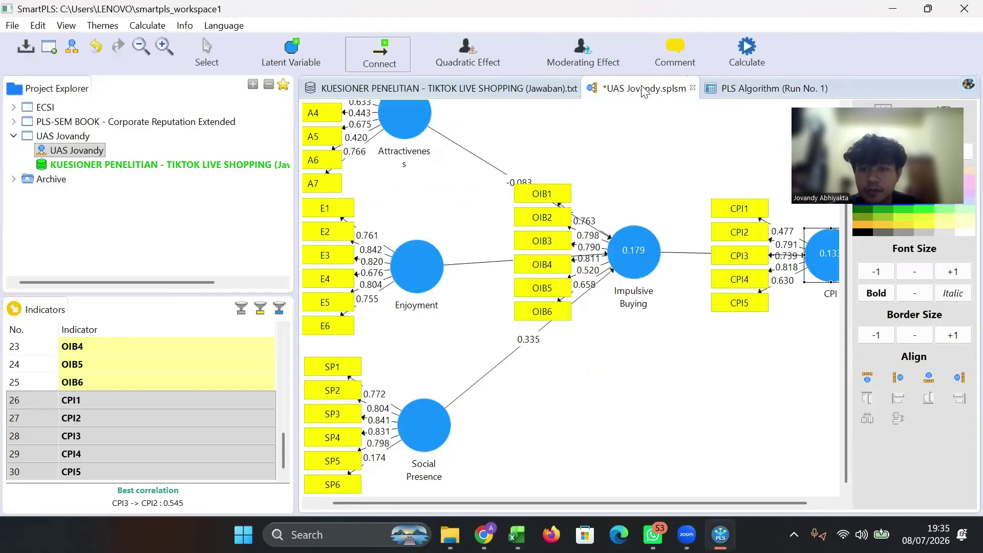
pyautogui.click(335, 485)
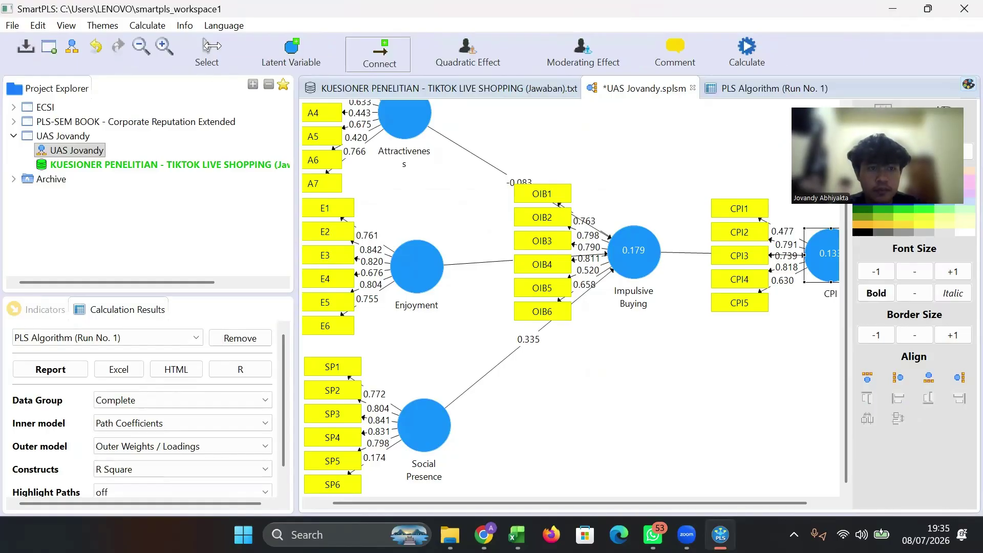
pyautogui.click(201, 47)
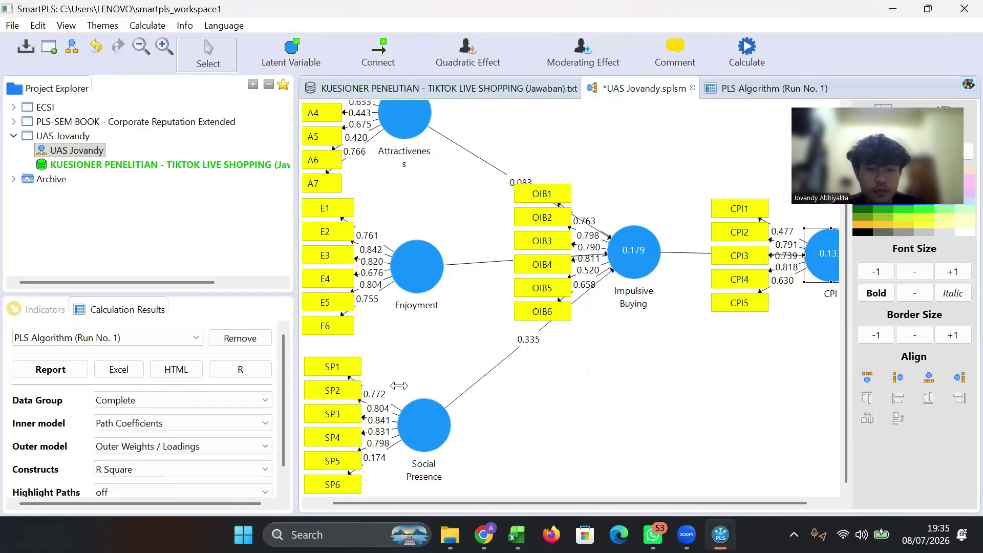
pyautogui.click(332, 486)
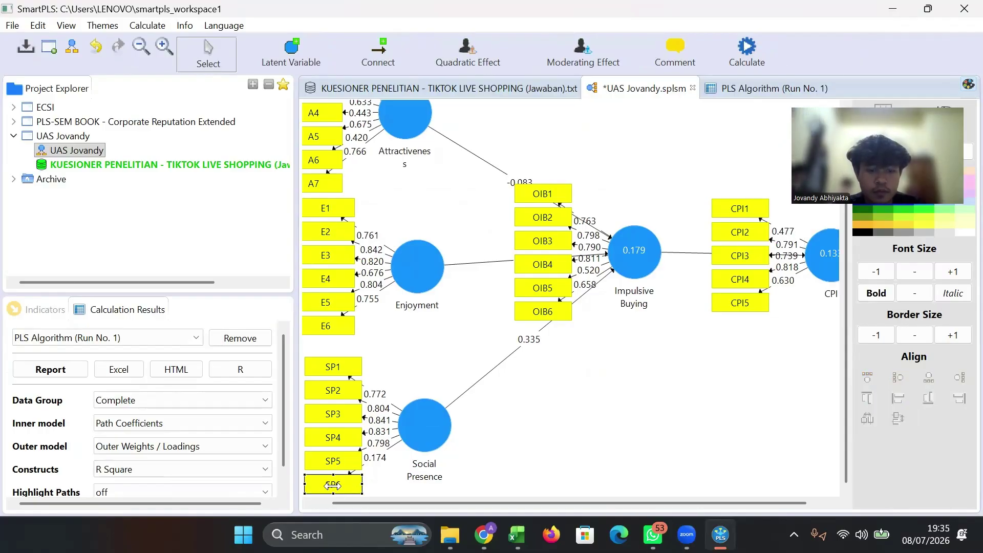
pyautogui.rightClick(332, 486)
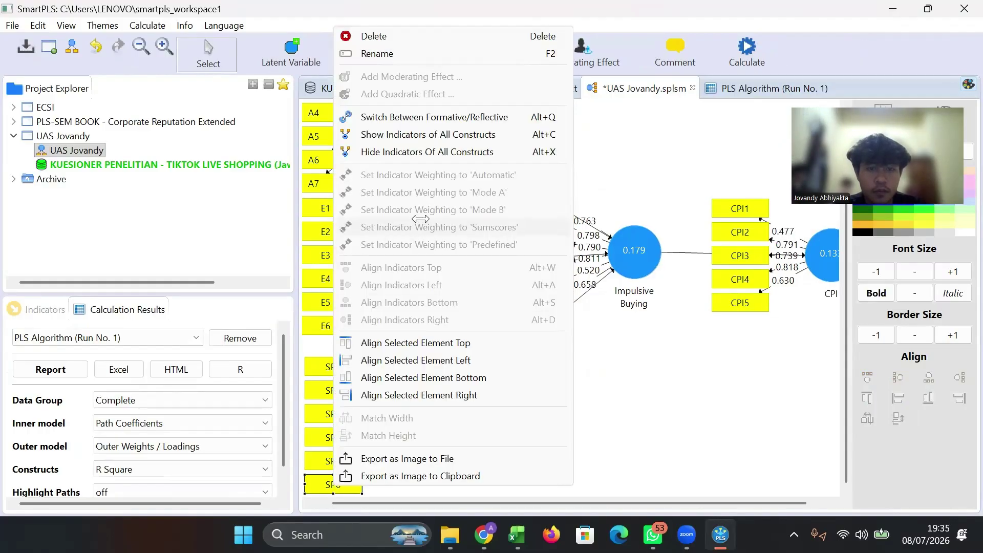
pyautogui.click(406, 34)
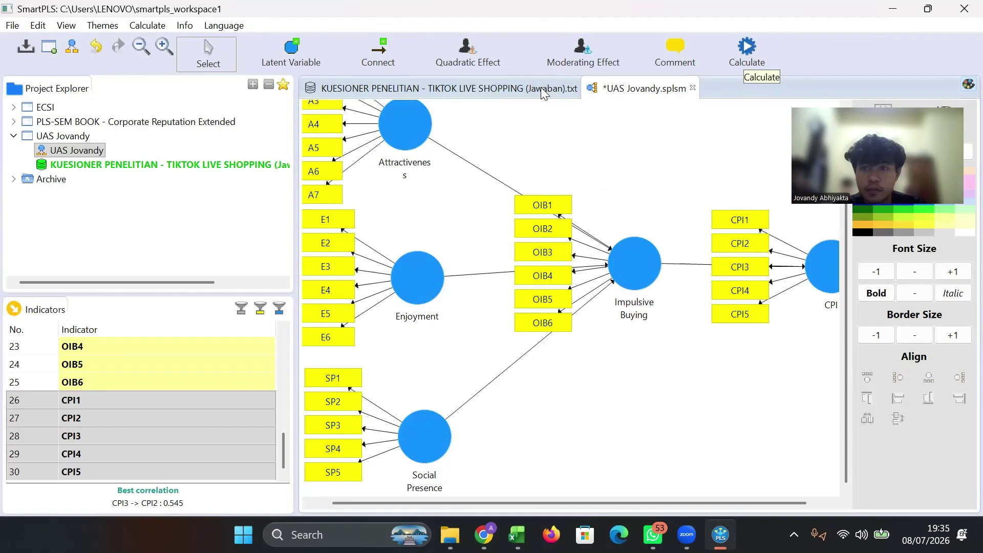
# Step: Rerun the PLS Algorithm on the reduced model with the default settings and show its outer loadings
pyautogui.click(747, 50)
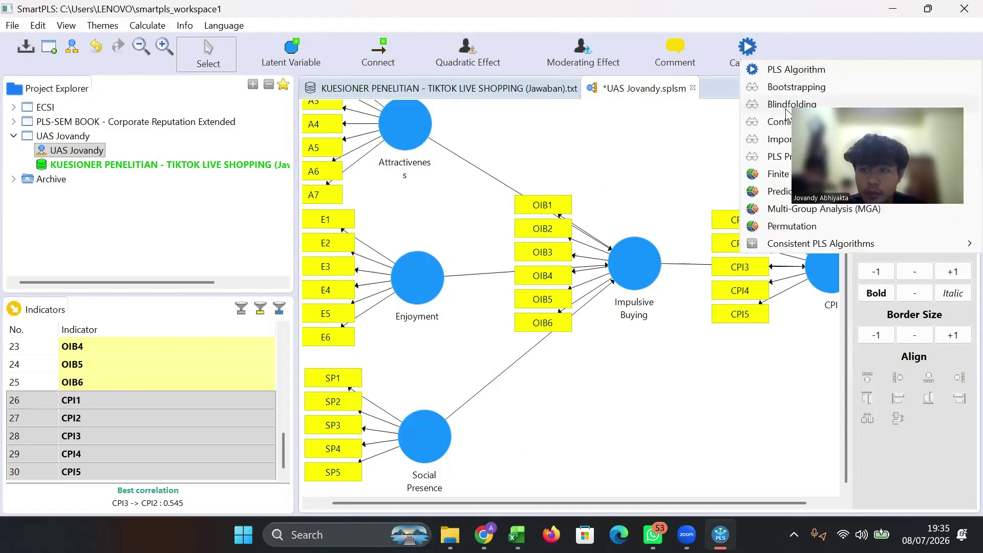
pyautogui.click(791, 71)
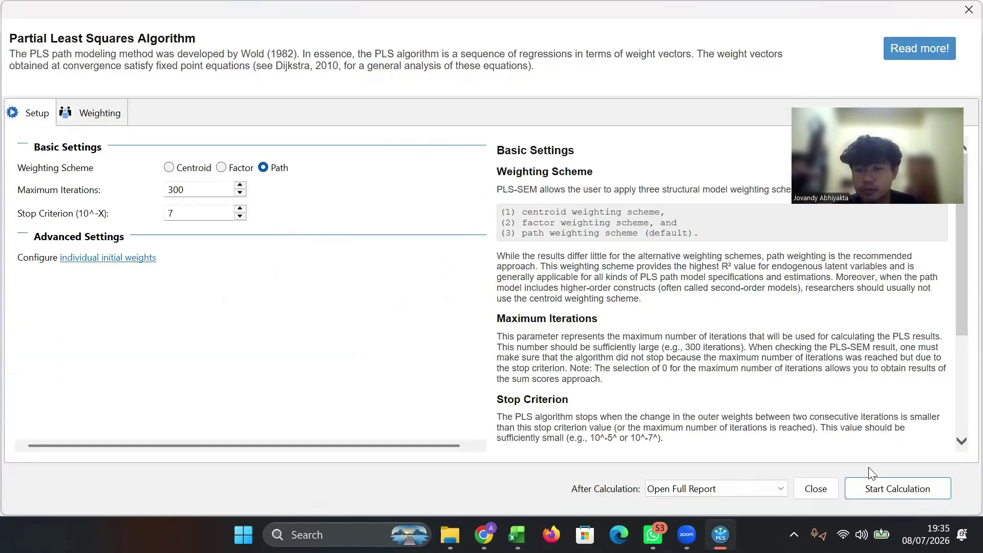
pyautogui.click(870, 488)
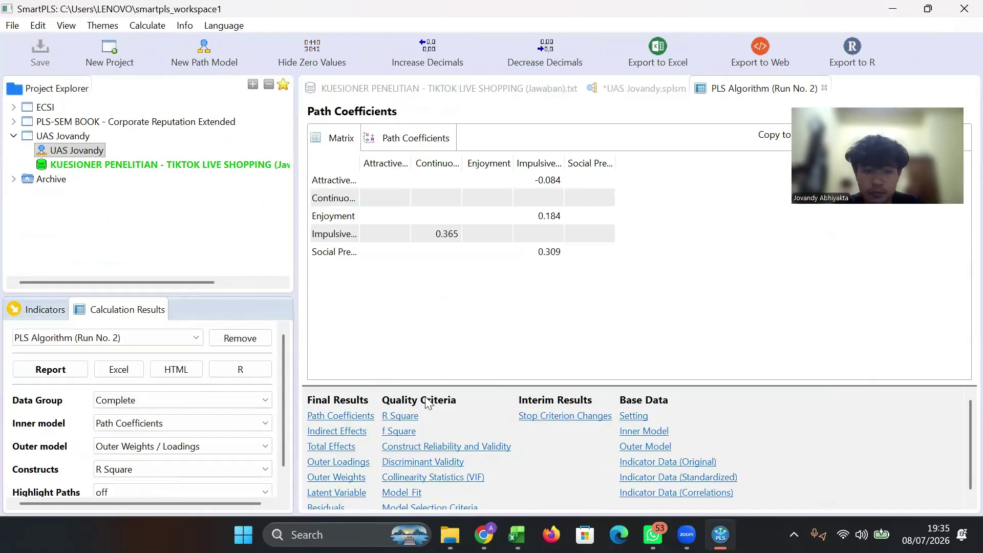
pyautogui.click(358, 463)
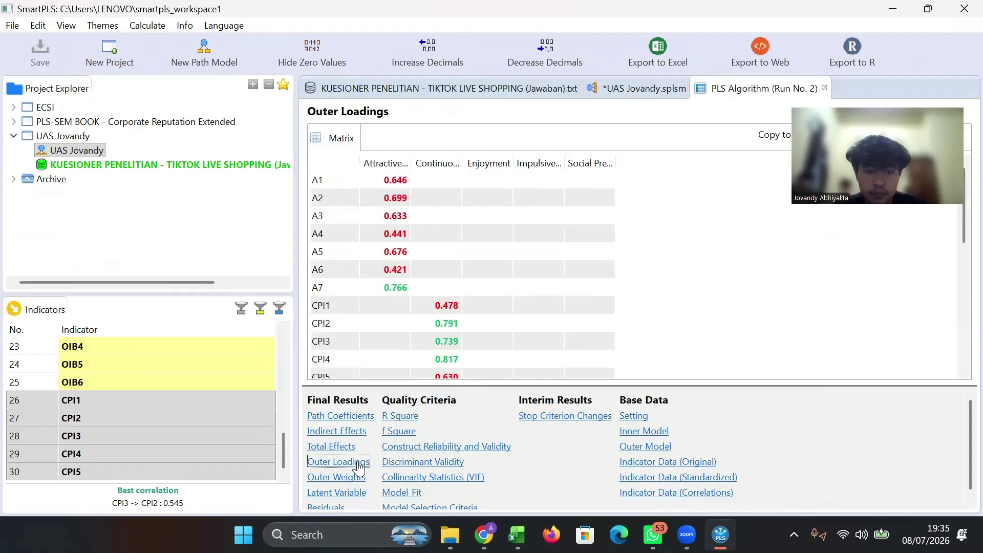
# Step: Check the outer loadings of the second run and delete the indicator A6 from Attractiveness in the path model
pyautogui.scroll(5, 496, 251)
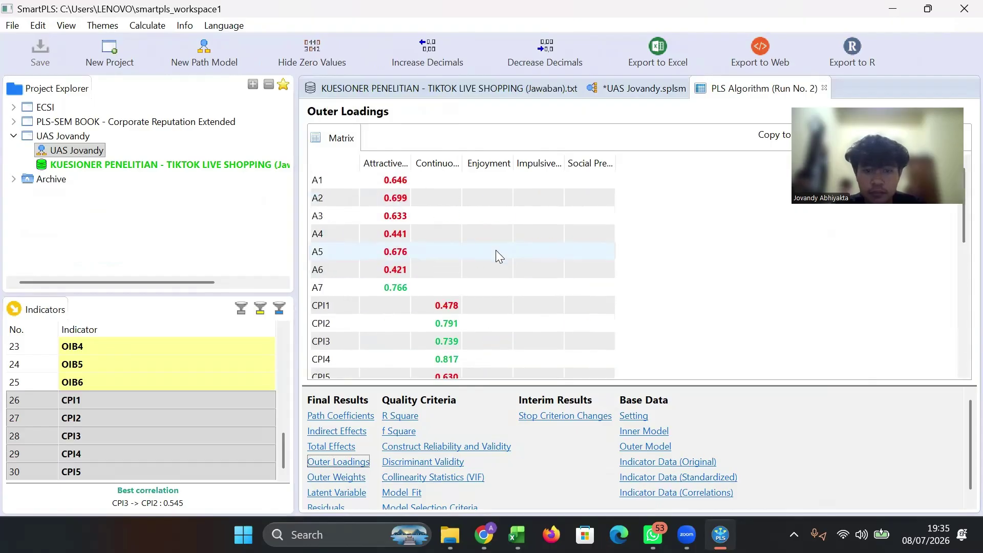
pyautogui.scroll(2, 495, 254)
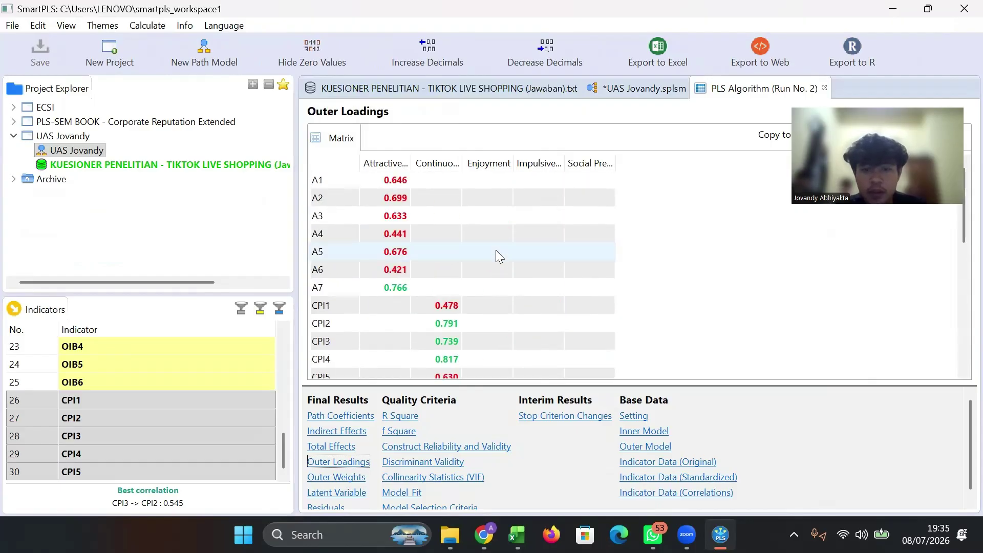
pyautogui.scroll(-5, 516, 271)
pyautogui.scroll(5, 517, 274)
pyautogui.click(514, 269)
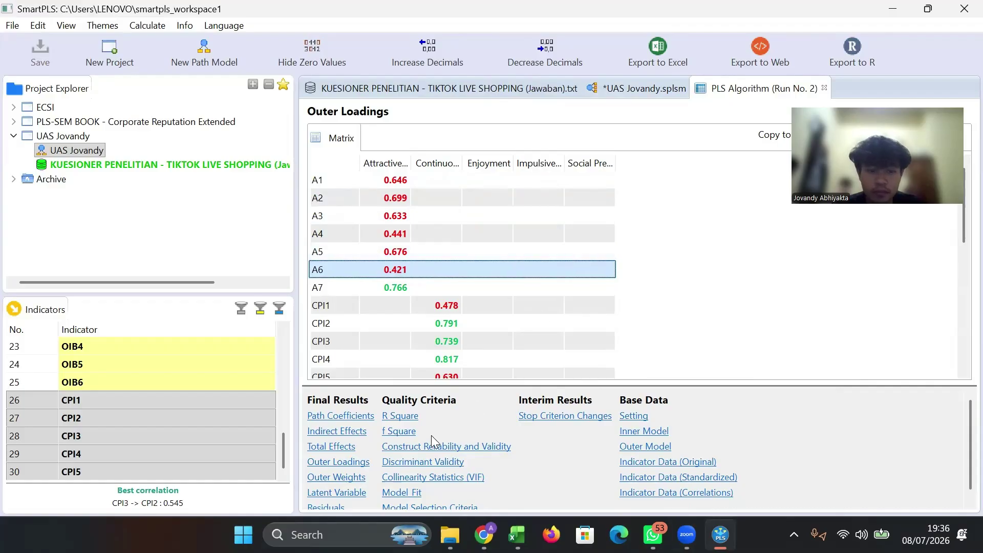
pyautogui.click(358, 462)
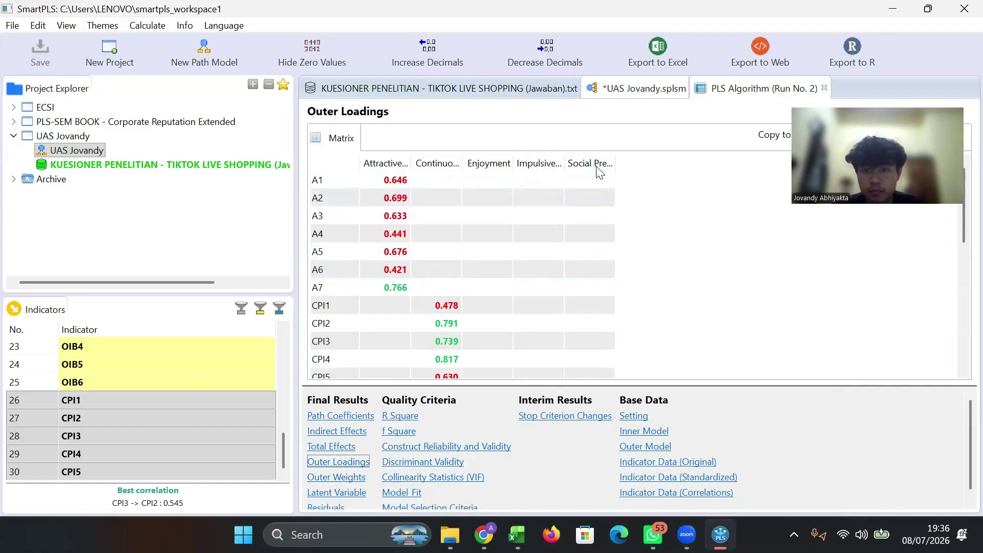
pyautogui.click(634, 89)
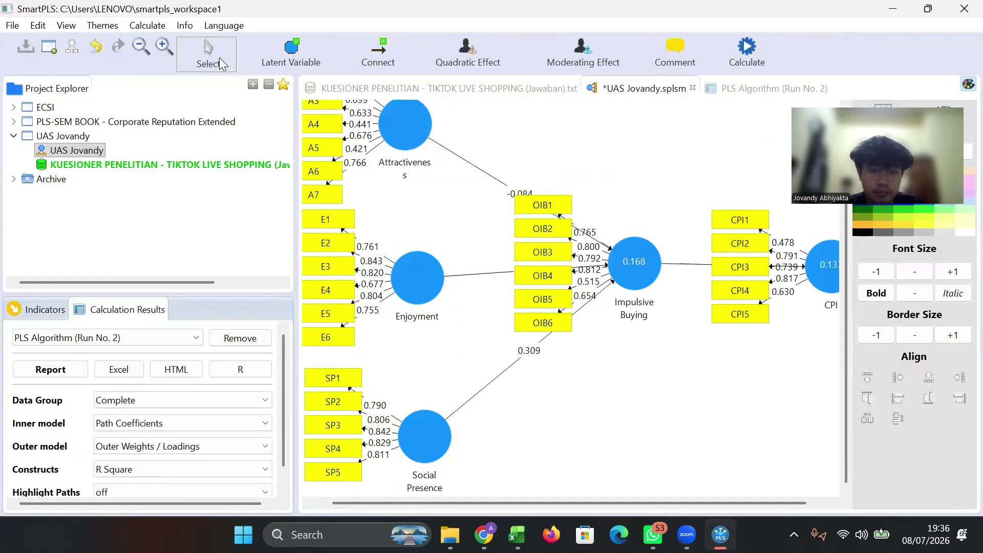
pyautogui.rightClick(326, 176)
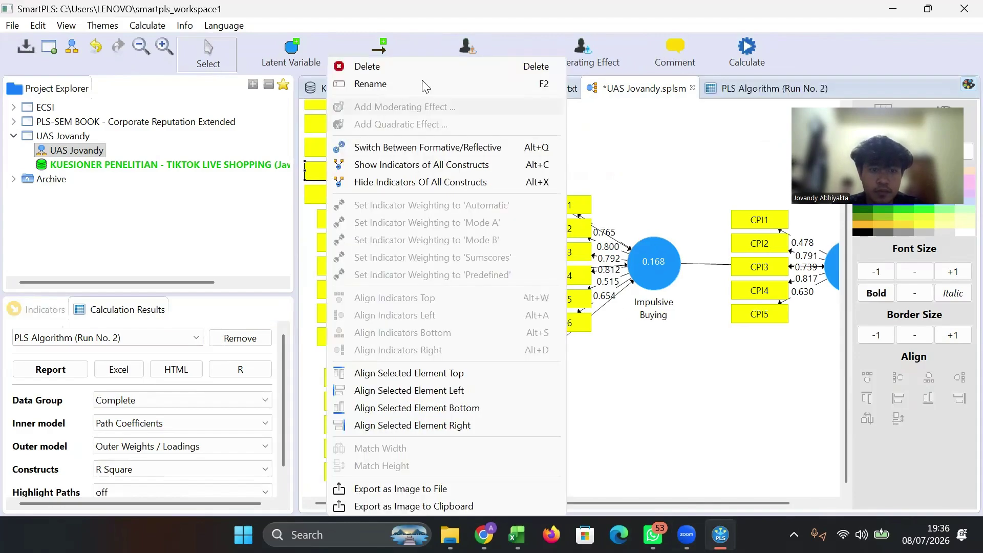
pyautogui.click(452, 72)
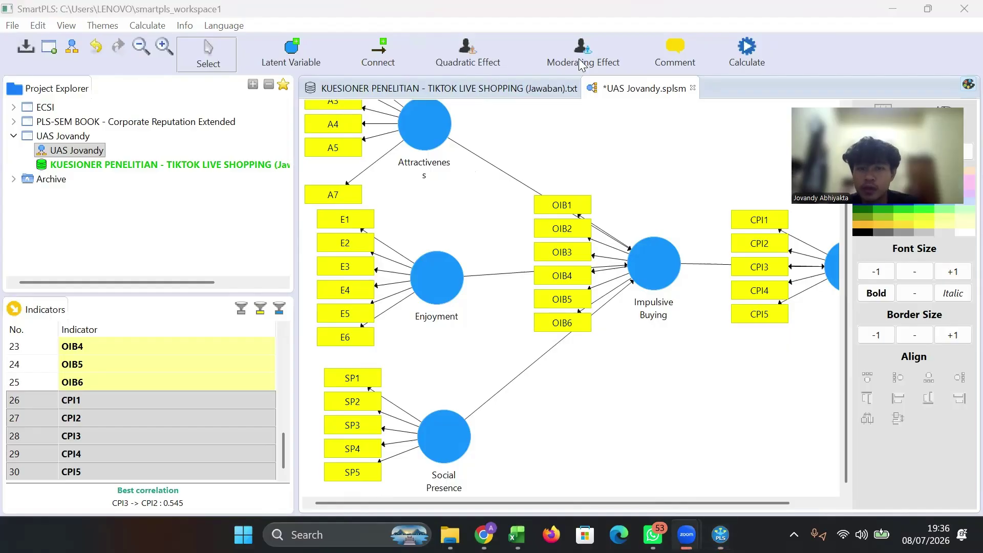
# Step: Rerun the PLS Algorithm without A6, keeping the path weighting scheme, 300 iterations and stop criterion 7, and show the outer loadings
pyautogui.click(746, 53)
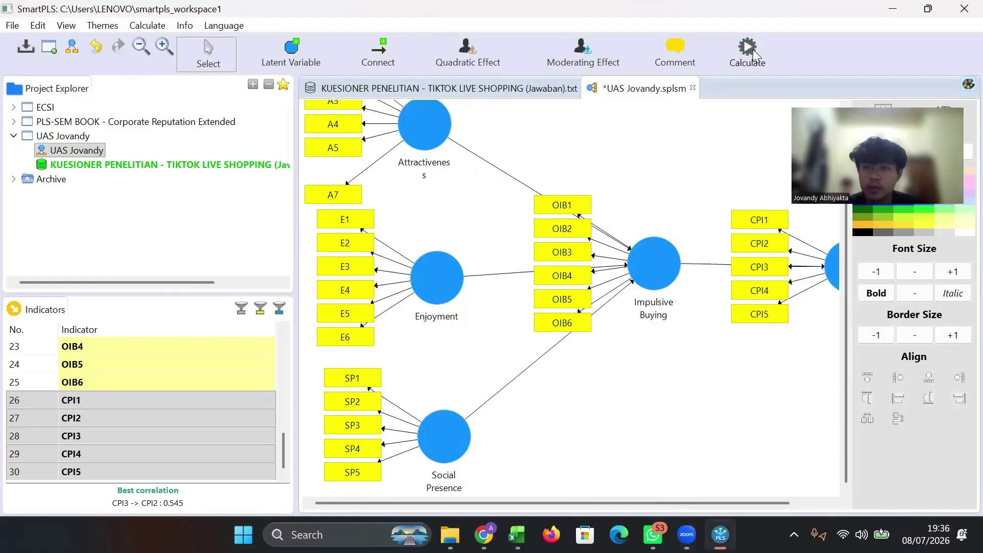
pyautogui.click(789, 62)
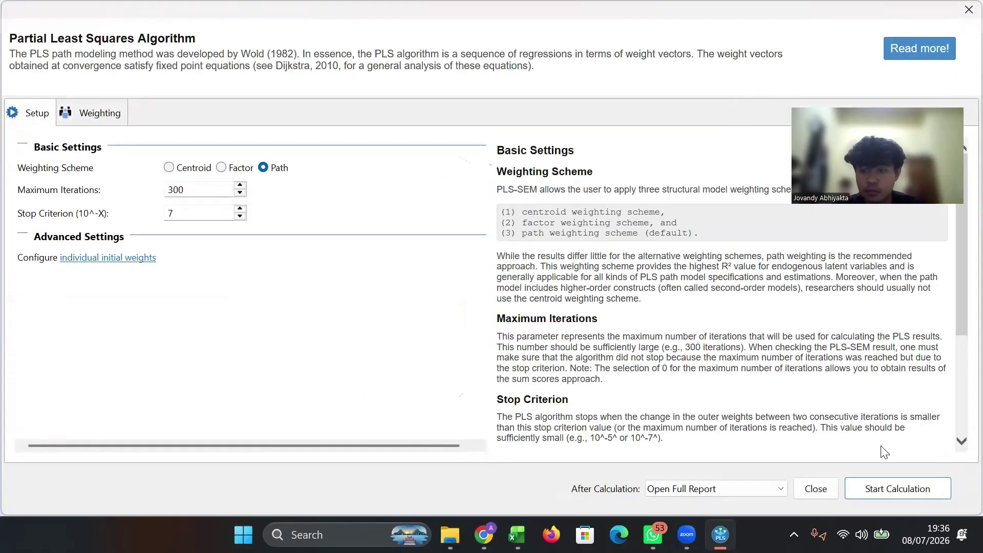
pyautogui.click(858, 488)
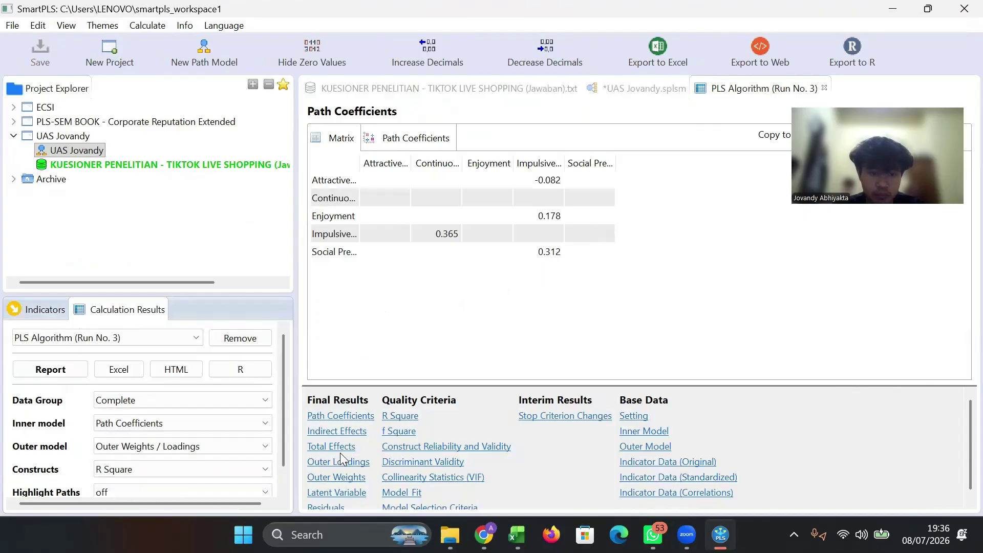
pyautogui.click(348, 463)
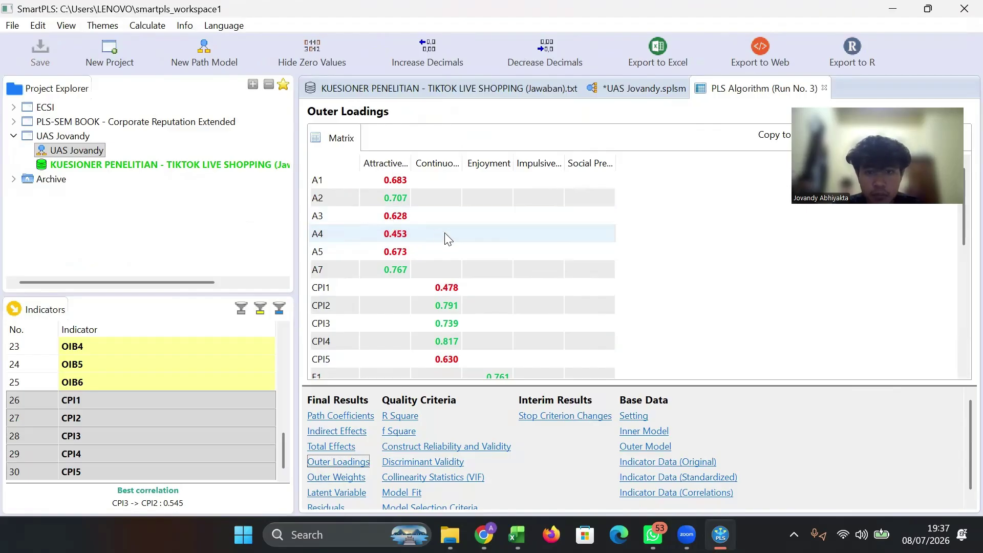
# Step: Review the new outer loadings for the weakest indicator and delete A4 from Attractiveness in the path model
pyautogui.click(405, 237)
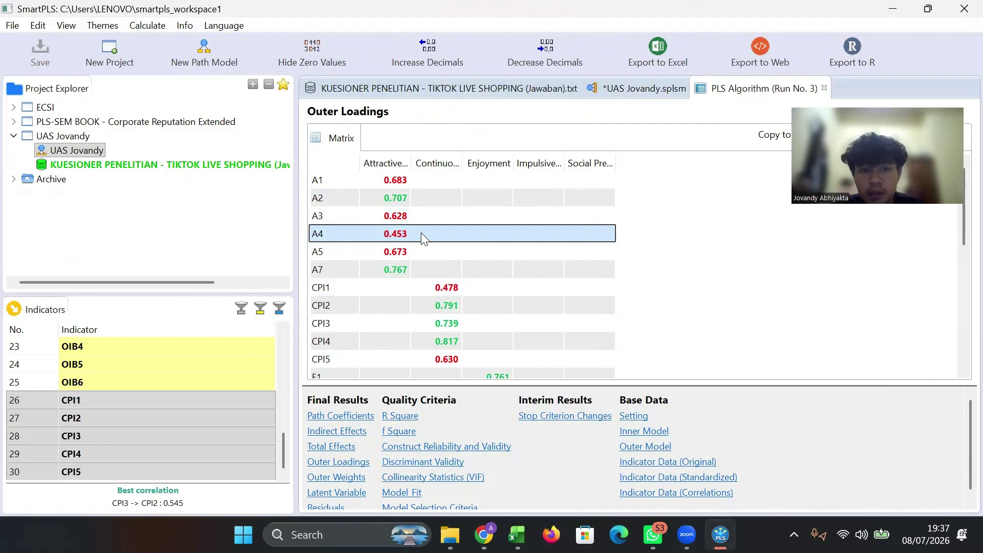
pyautogui.scroll(-4, 621, 278)
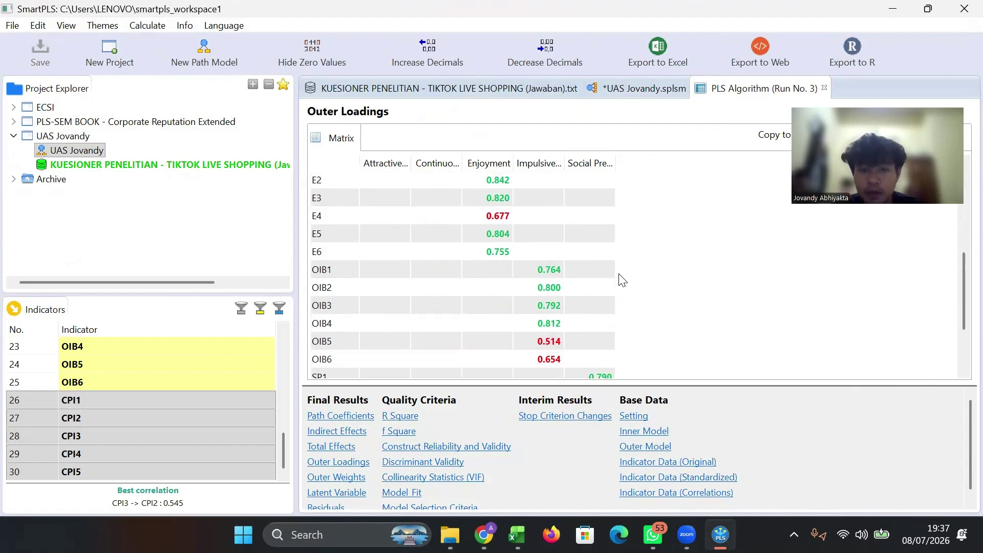
pyautogui.scroll(3, 621, 279)
pyautogui.scroll(1, 621, 280)
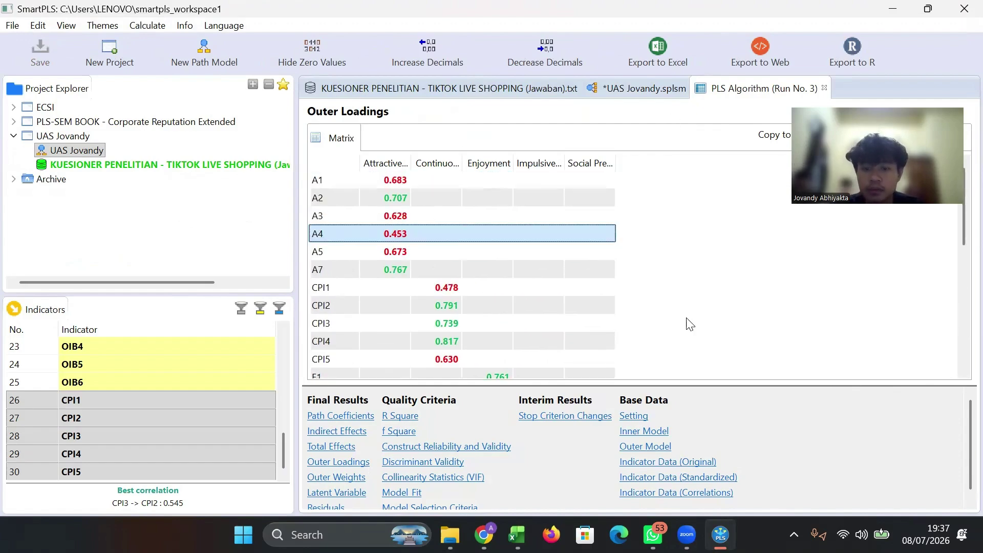
pyautogui.click(641, 88)
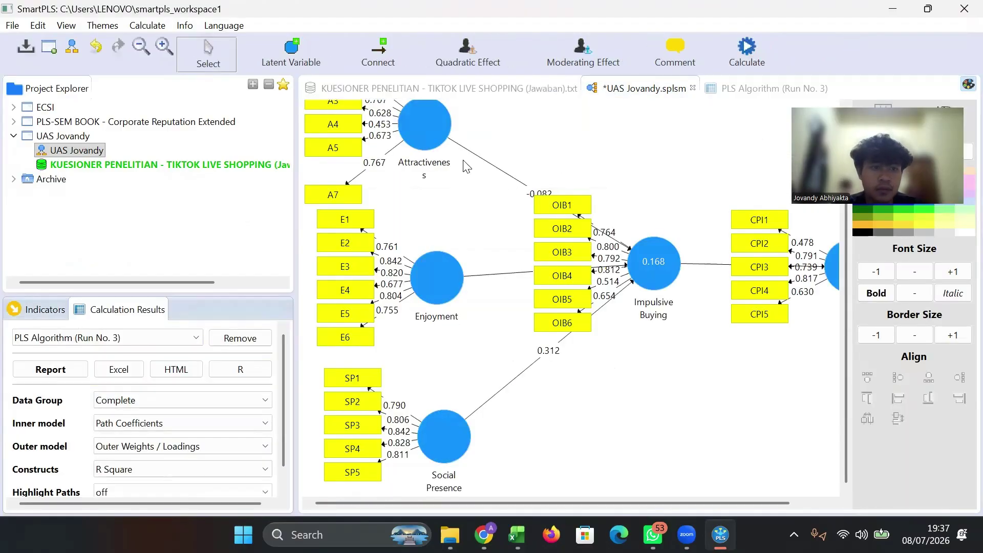
pyautogui.click(463, 160)
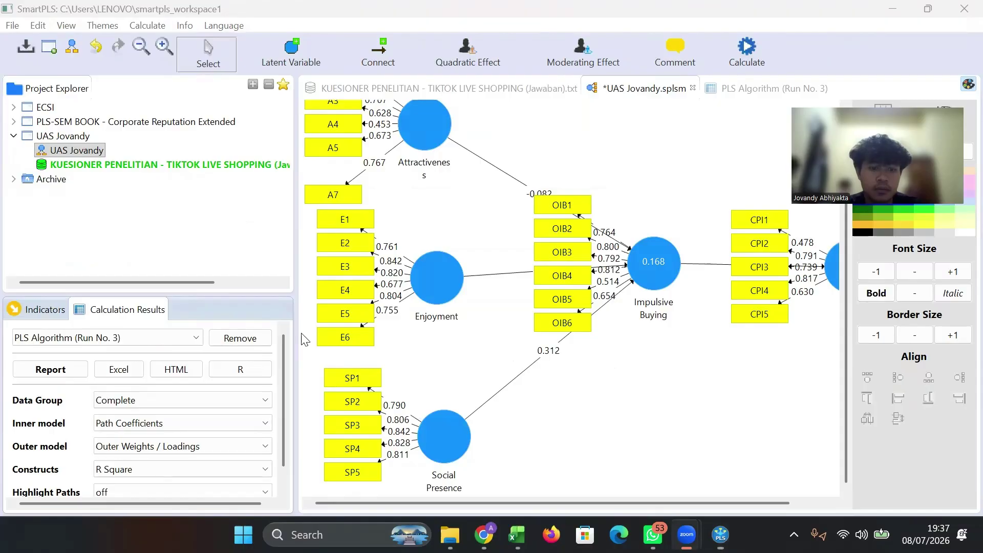
pyautogui.click(214, 61)
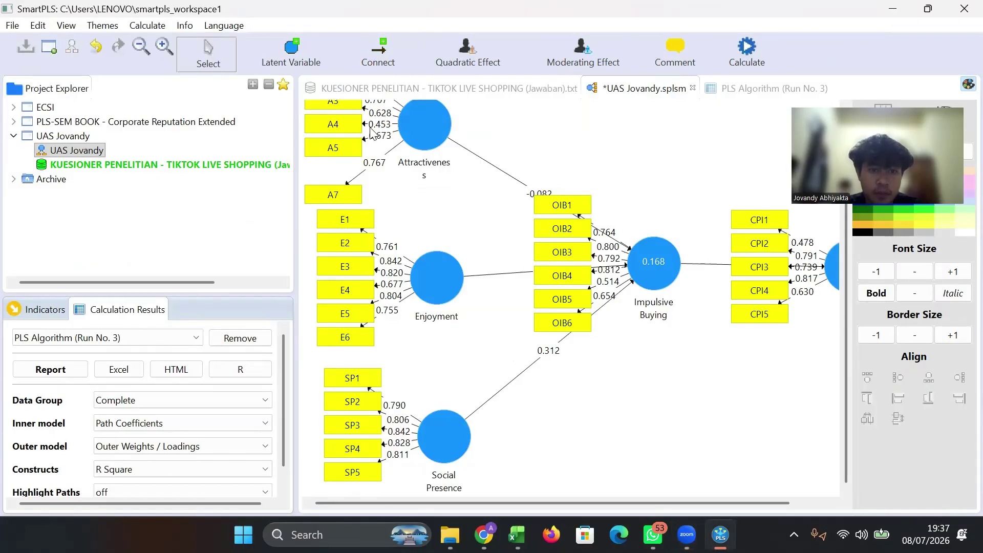
pyautogui.click(342, 126)
pyautogui.rightClick(342, 126)
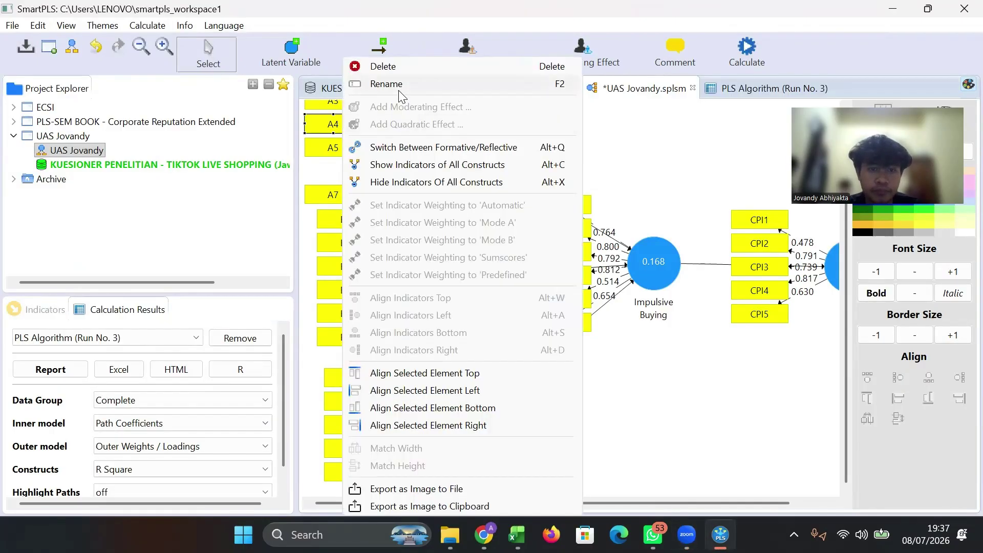
pyautogui.click(444, 66)
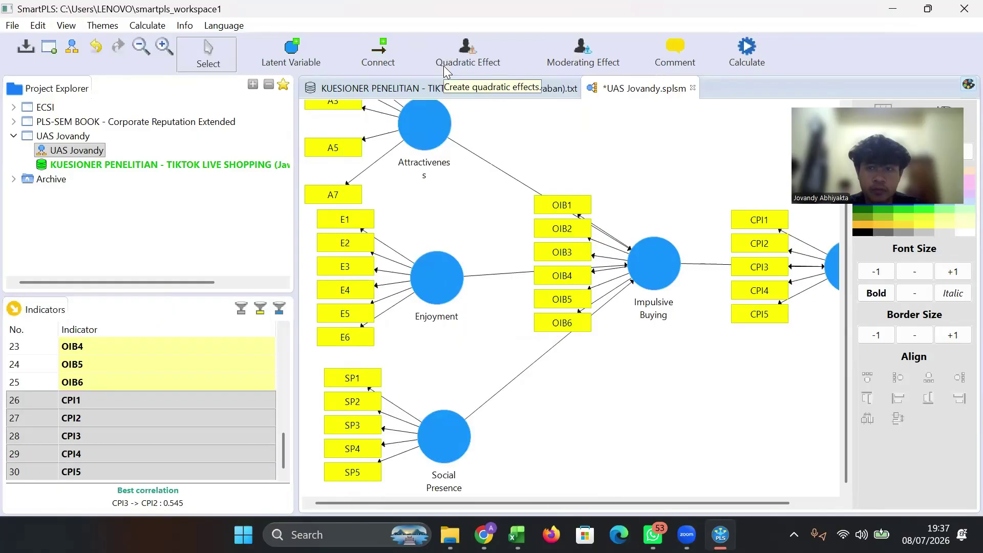
# Step: Rerun the PLS Algorithm without A4 using the default settings and show the outer loadings in the full report
pyautogui.click(745, 49)
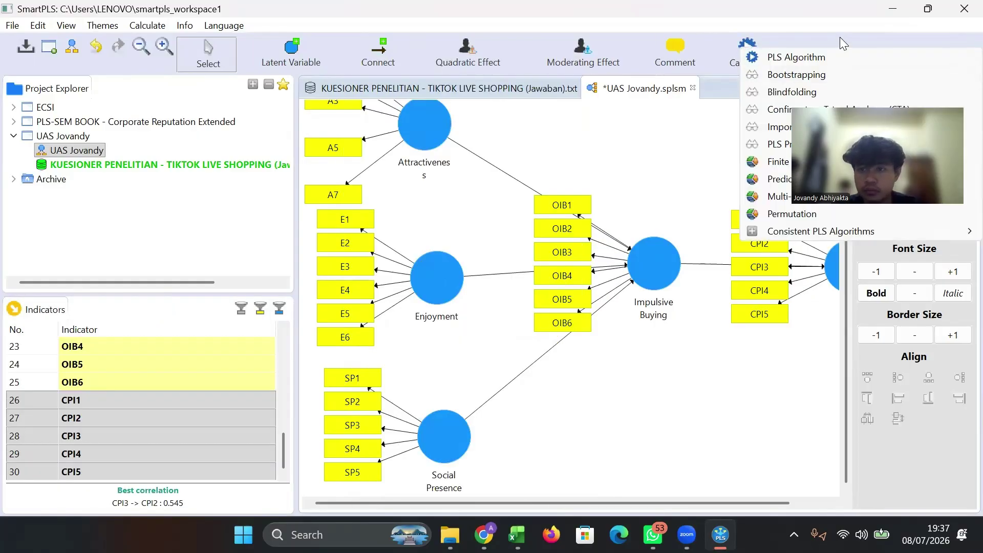
pyautogui.click(819, 58)
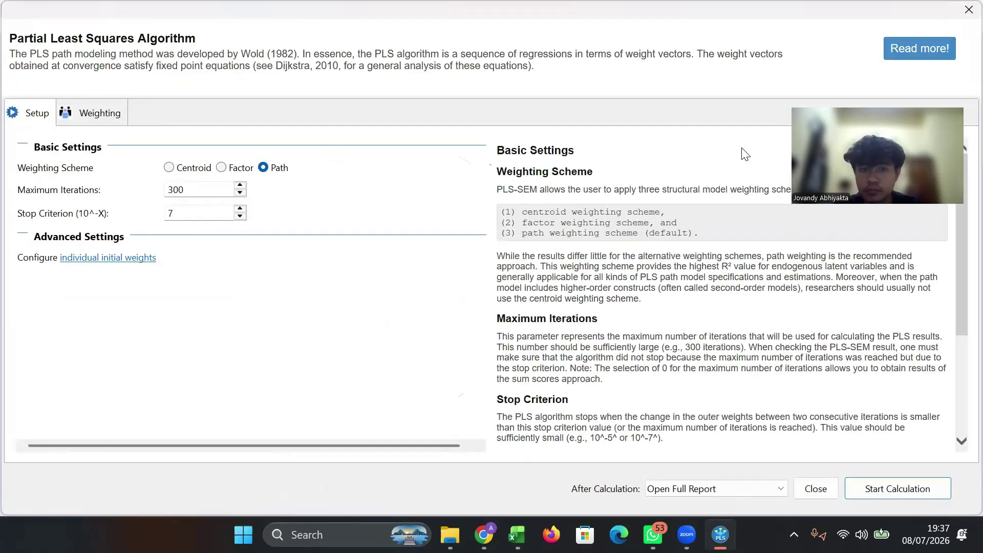
pyautogui.click(886, 496)
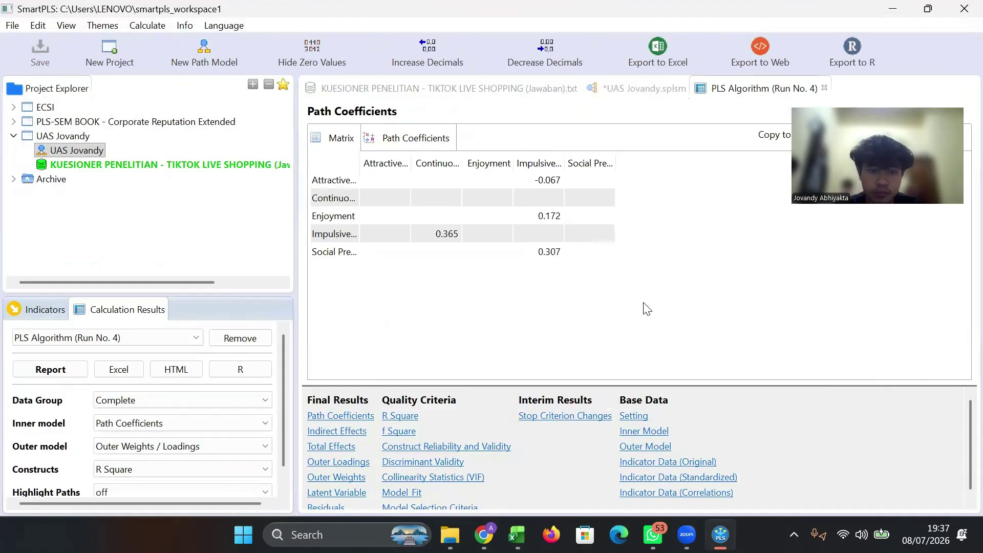
pyautogui.click(337, 462)
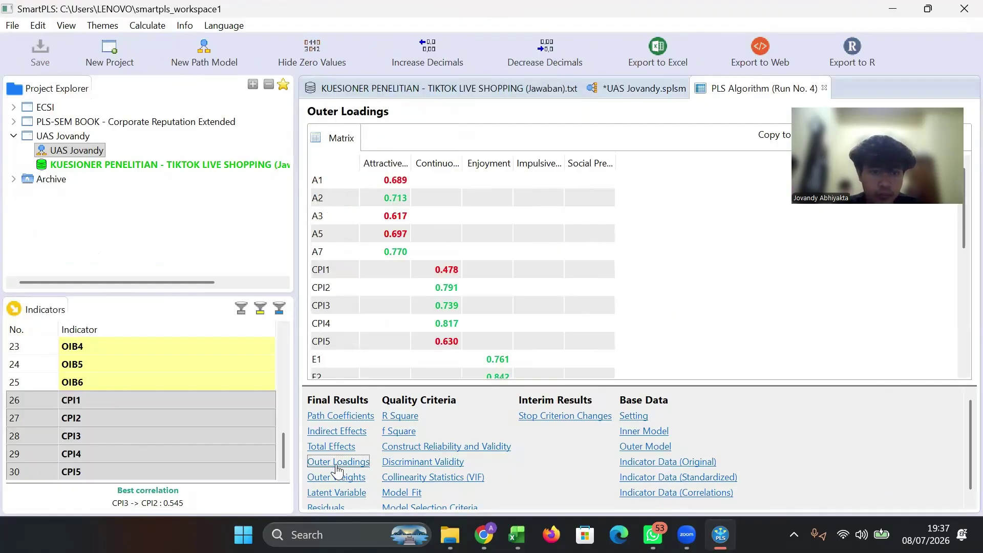
# Step: Look through the outer loadings of the fourth run and delete the indicator CPI1 from the CPI construct in the path model
pyautogui.scroll(-4, 520, 252)
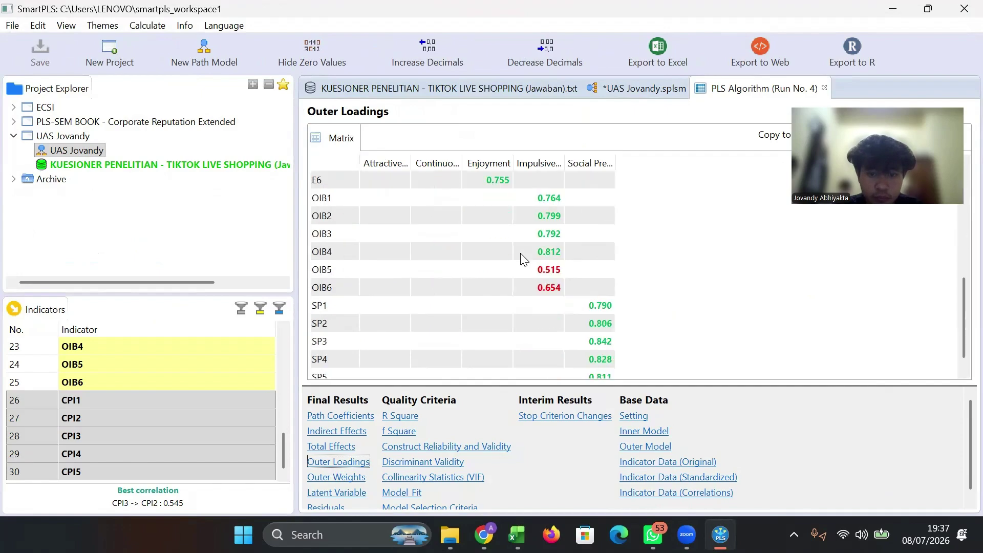
pyautogui.scroll(4, 521, 255)
pyautogui.click(474, 256)
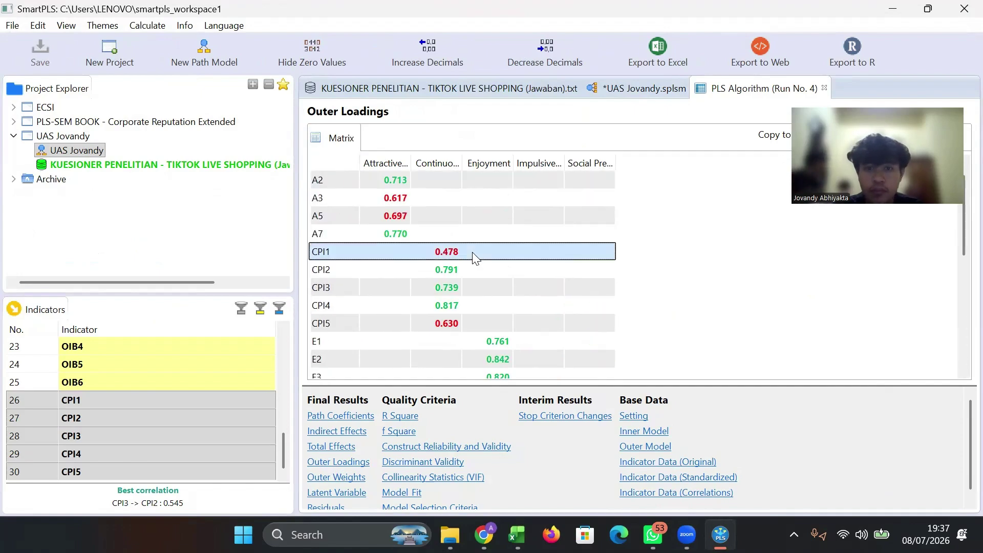
pyautogui.click(645, 88)
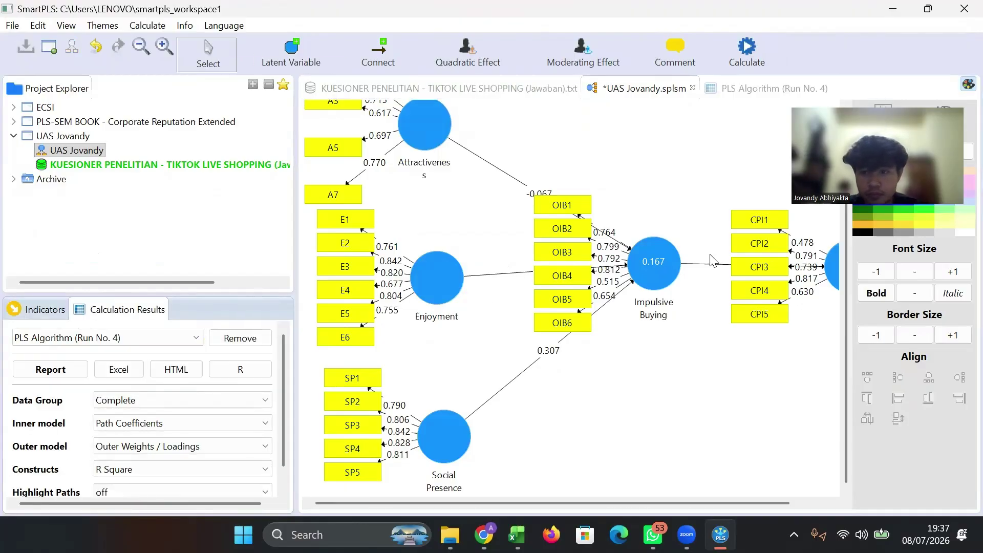
pyautogui.click(757, 220)
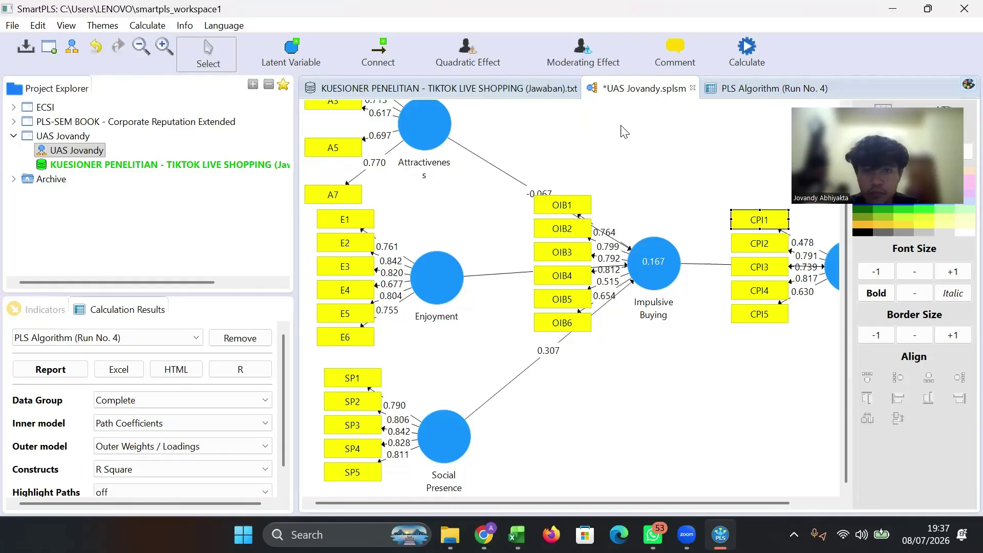
pyautogui.rightClick(751, 221)
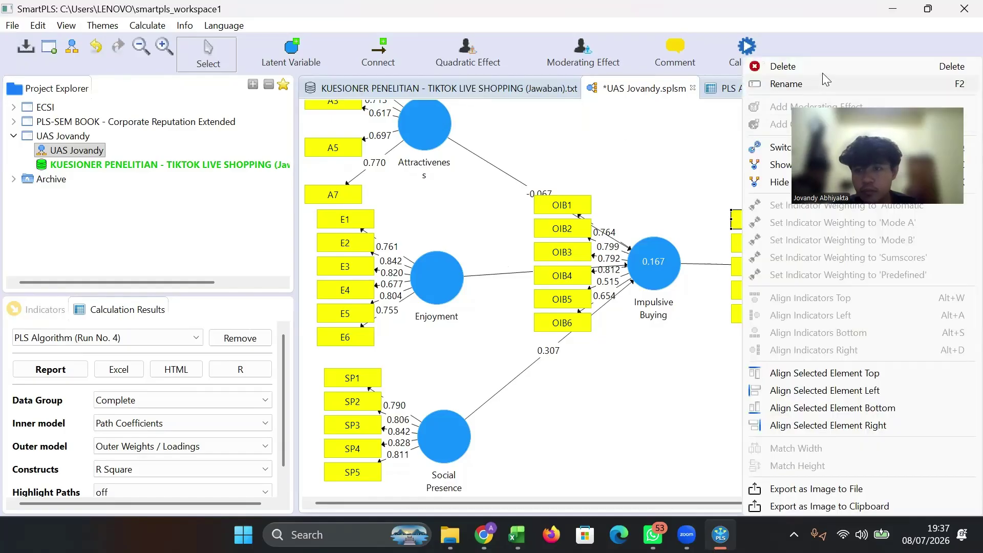
pyautogui.click(831, 69)
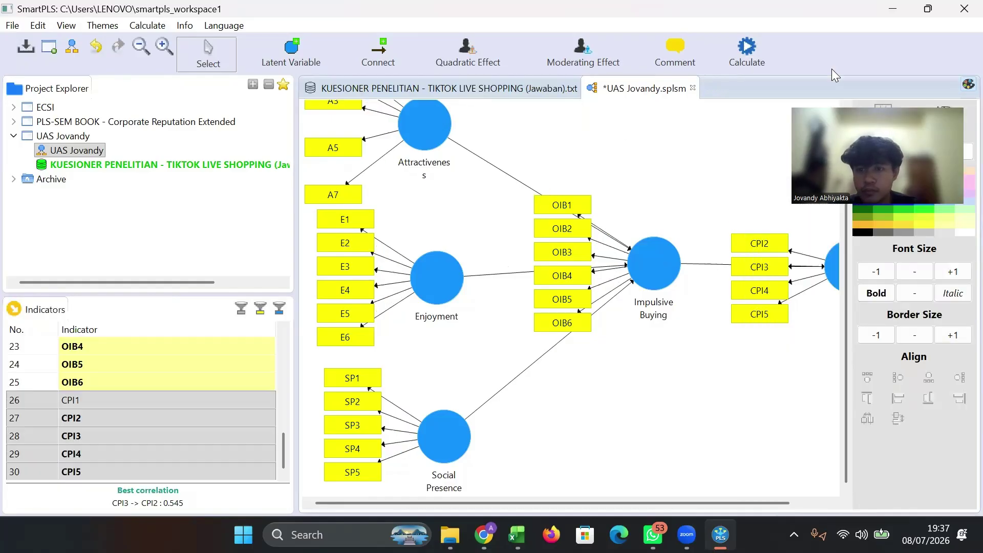
# Step: Rerun the PLS Algorithm without CPI1 using the default settings, show the outer loadings and select the OIB5 row
pyautogui.click(747, 58)
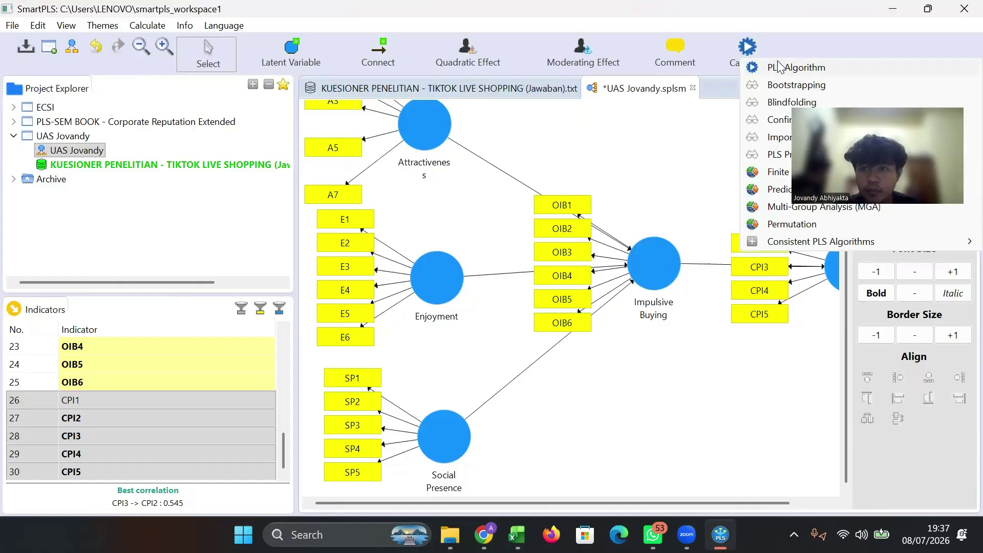
pyautogui.click(779, 66)
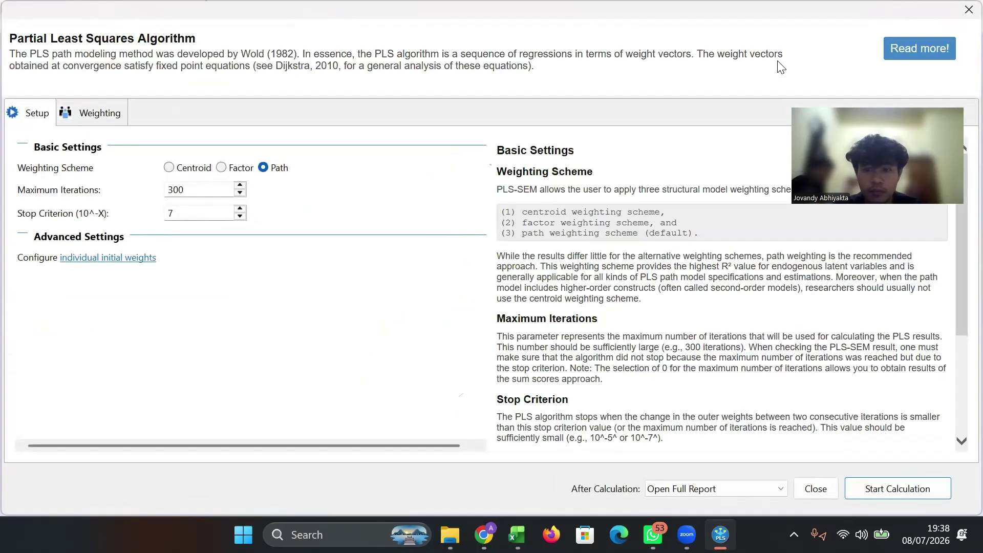
pyautogui.click(877, 495)
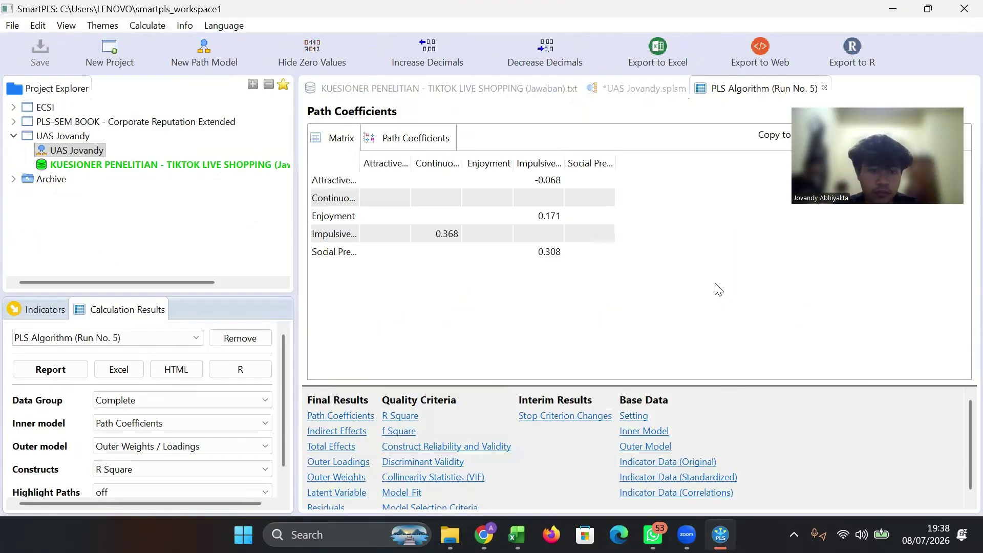
pyautogui.click(339, 462)
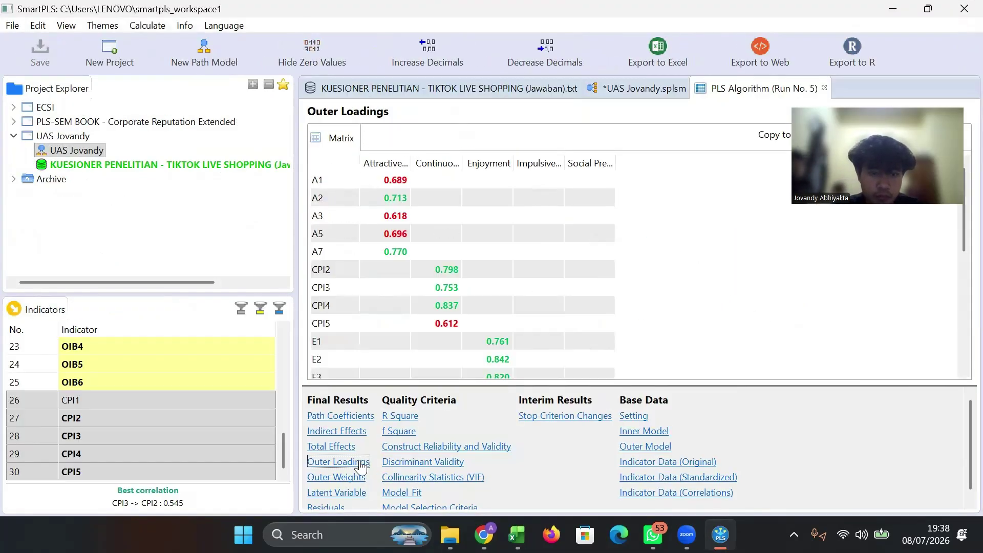
pyautogui.scroll(-5, 502, 265)
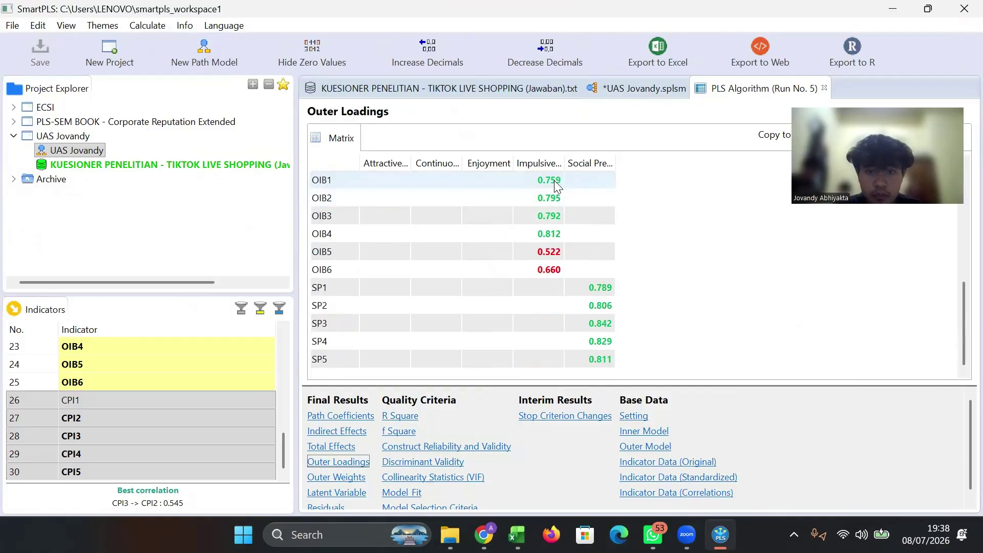
pyautogui.click(557, 258)
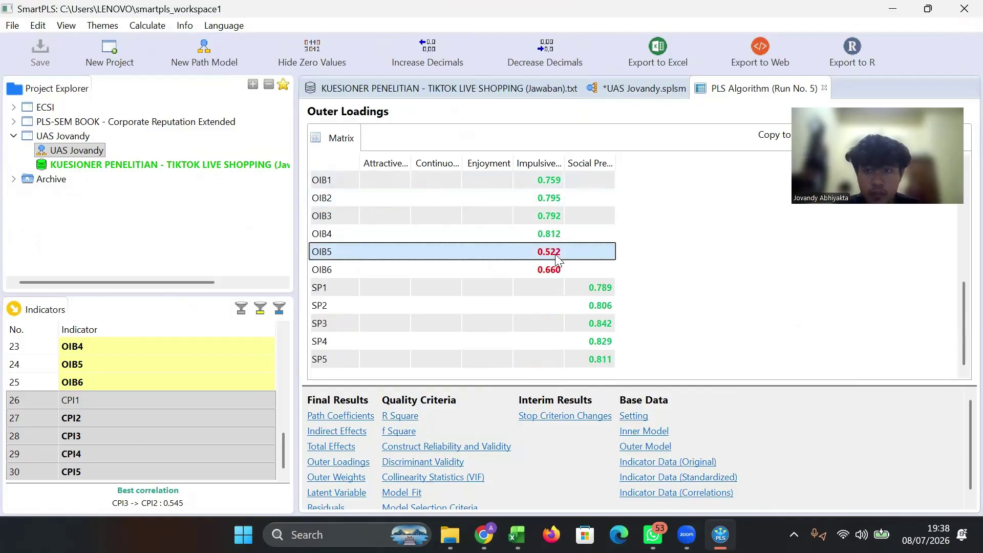
# Step: Return to the path model and delete the indicator OIB5 from the Impulsive Buying construct
pyautogui.click(652, 91)
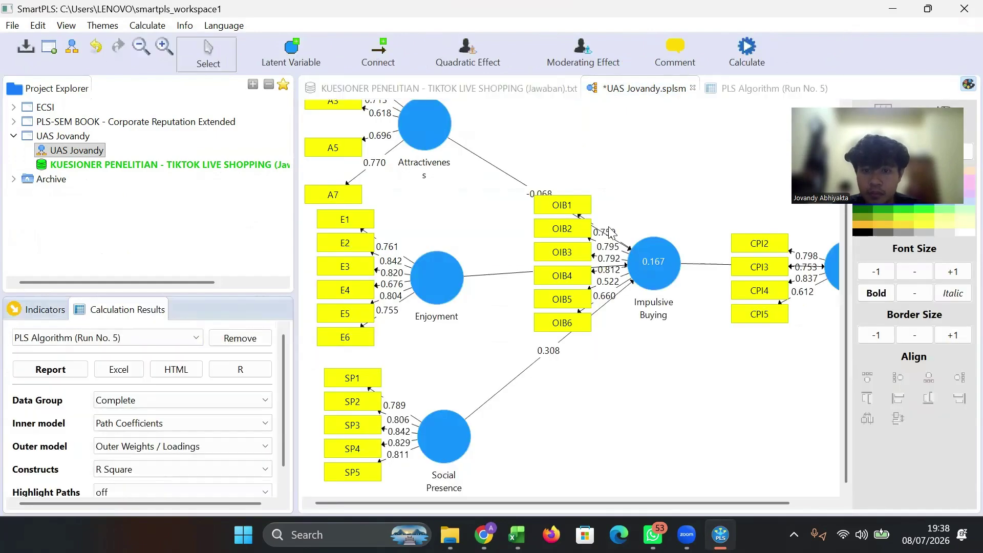
pyautogui.click(205, 58)
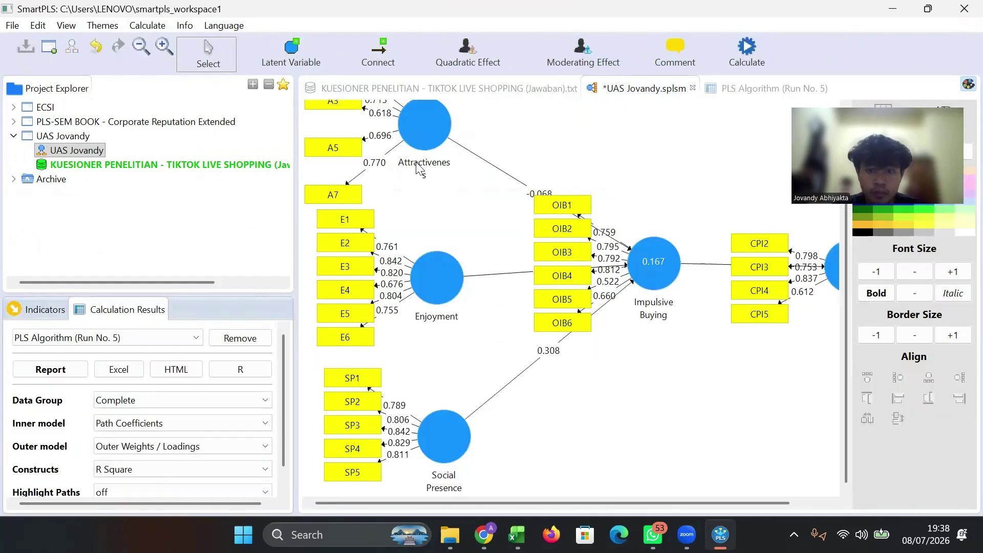
pyautogui.click(558, 297)
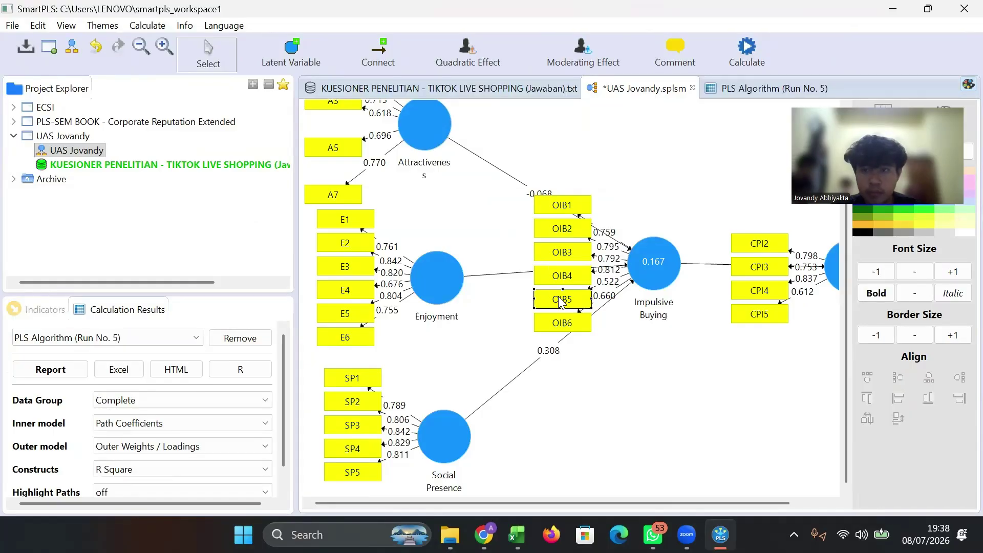
pyautogui.rightClick(568, 290)
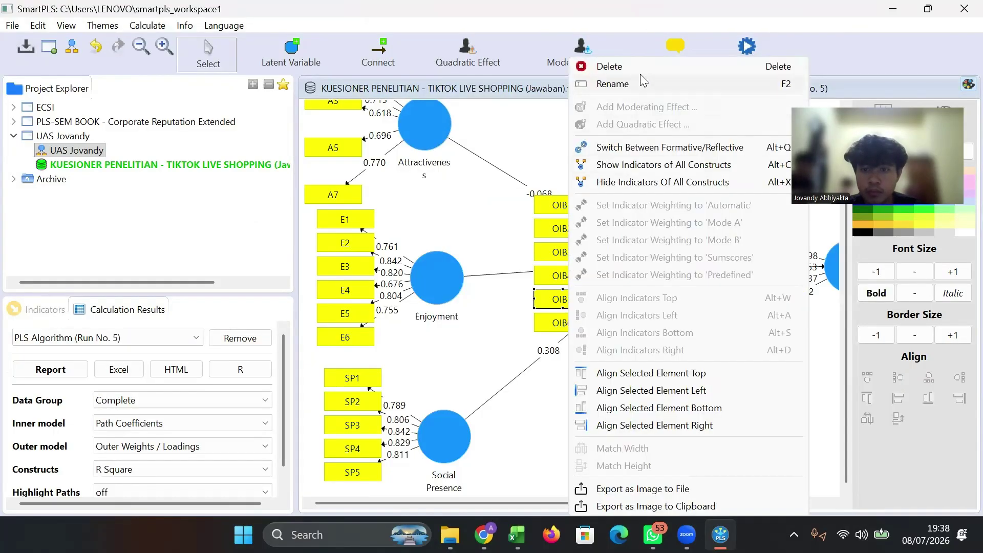
pyautogui.click(658, 69)
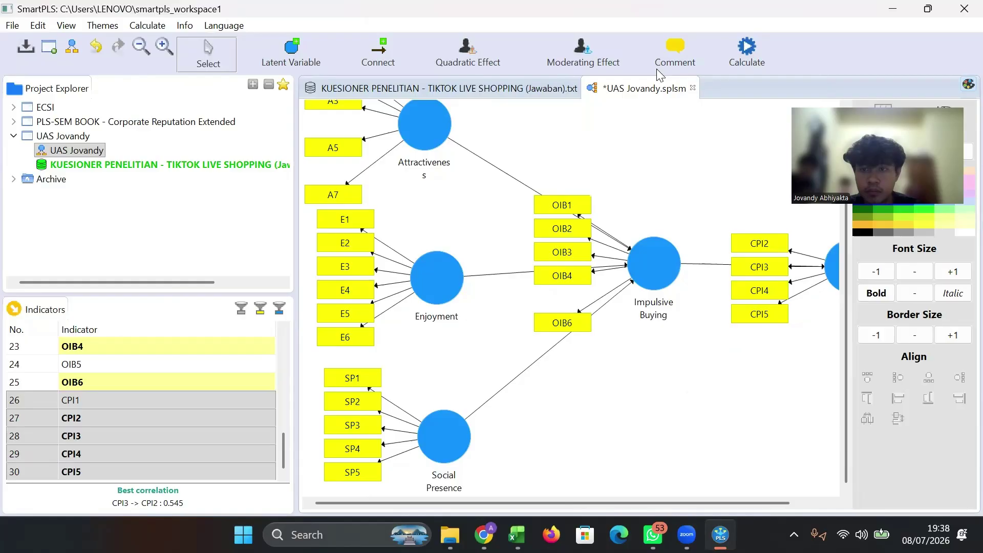
# Step: Rerun the PLS Algorithm without OIB5 using the default settings and show the outer loadings in the full report
pyautogui.click(746, 51)
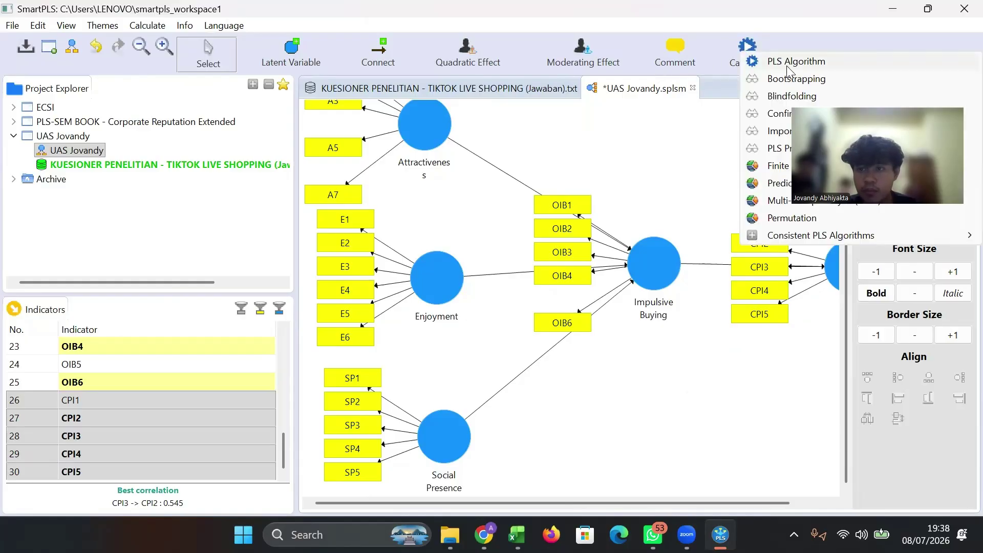
pyautogui.click(787, 63)
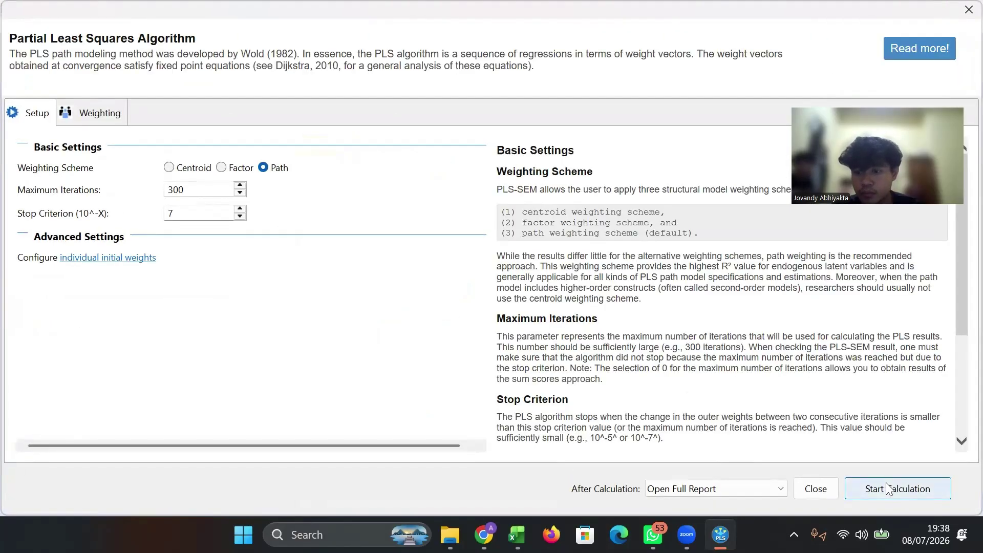
pyautogui.click(888, 487)
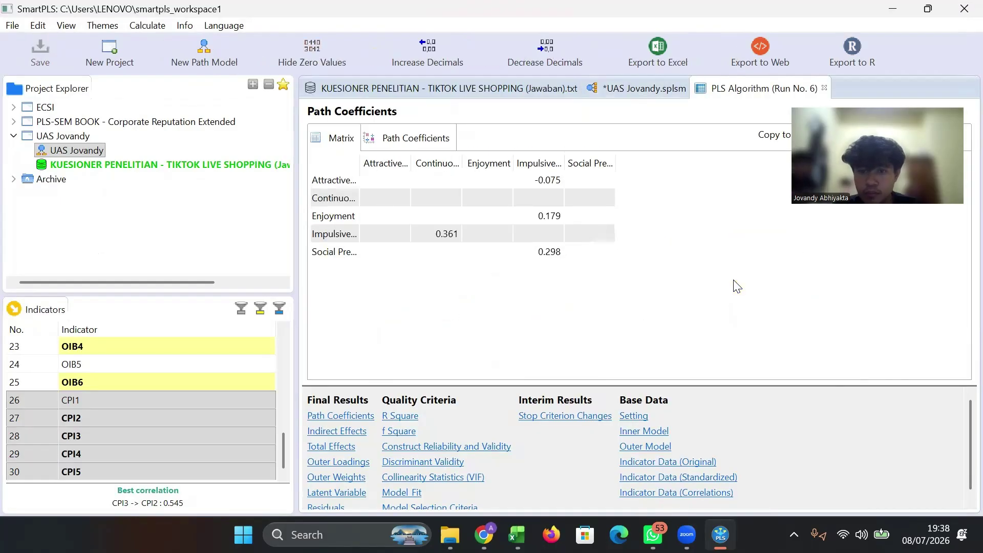
pyautogui.click(342, 462)
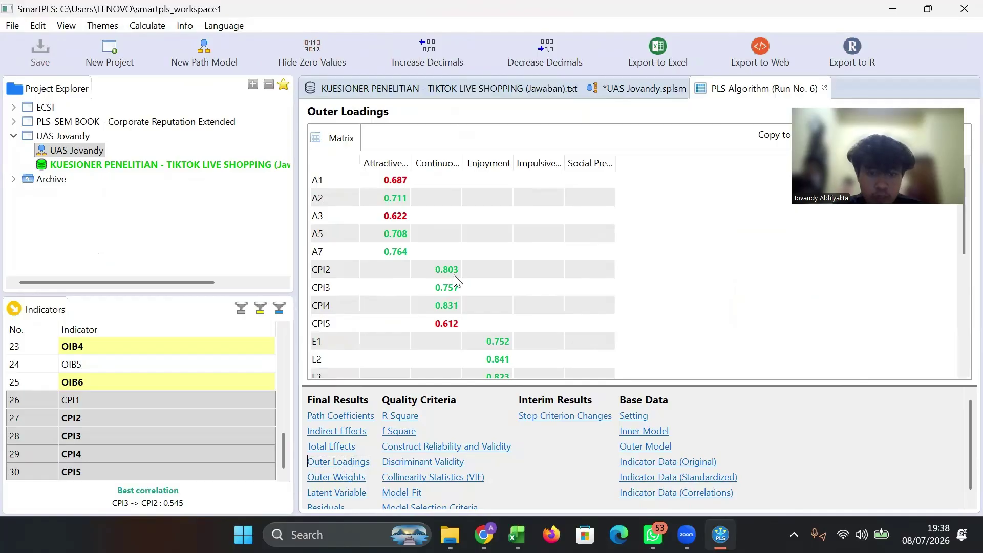
# Step: Look through the outer loadings of the sixth run and delete the indicator OIB6 from Impulsive Buying in the path model
pyautogui.scroll(-2, 479, 235)
pyautogui.scroll(-2, 480, 236)
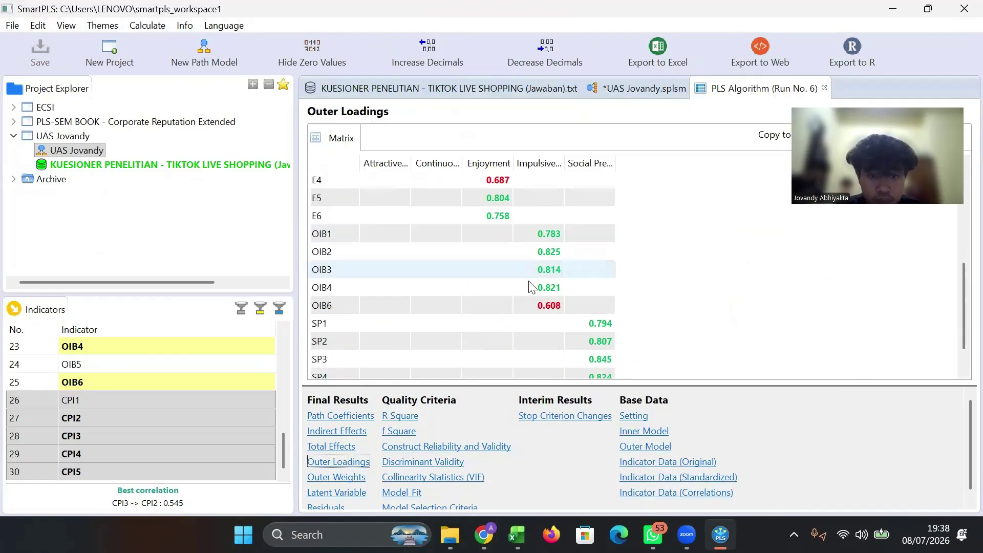
pyautogui.click(637, 95)
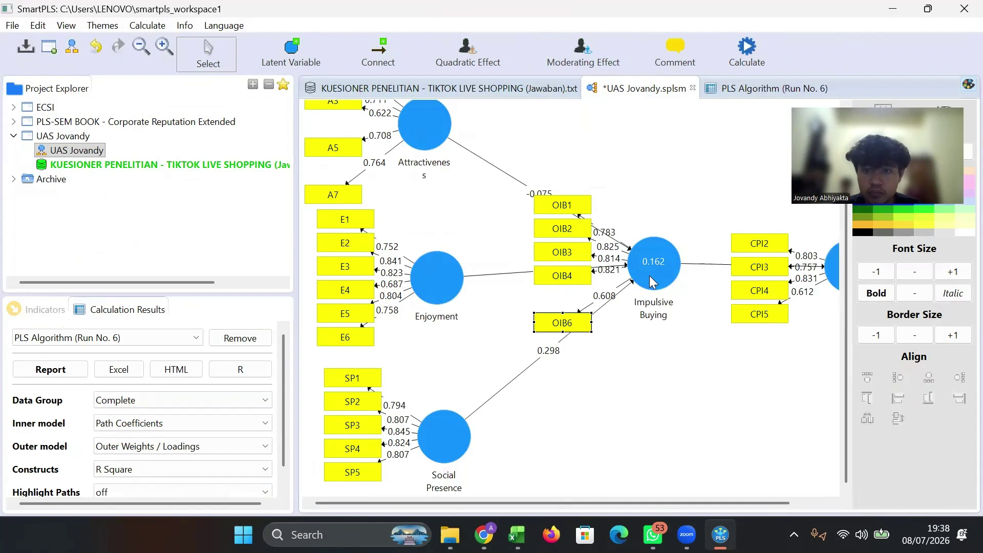
pyautogui.rightClick(613, 202)
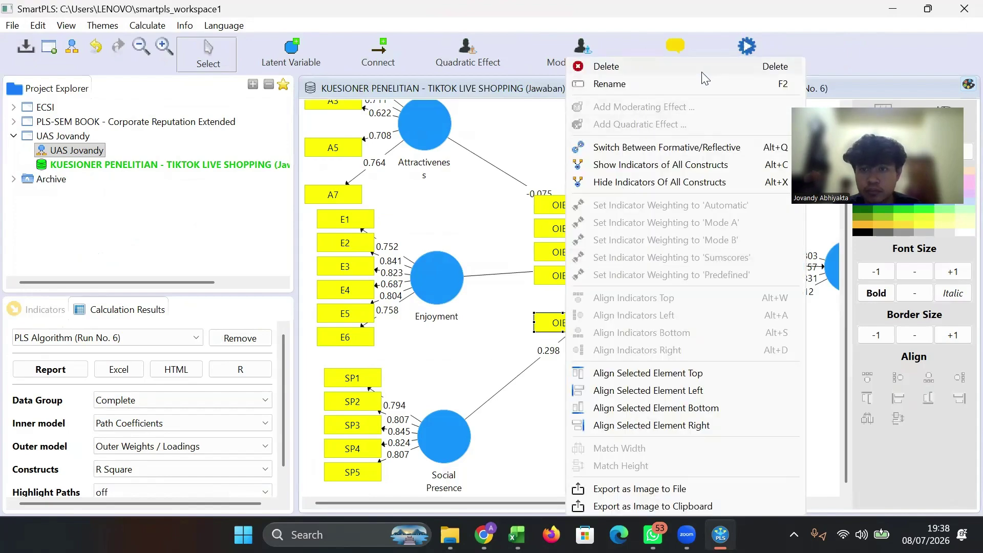
pyautogui.click(715, 66)
# Step: Rerun the PLS Algorithm without OIB6 using the default settings and show the outer loadings in the full report
pyautogui.click(747, 51)
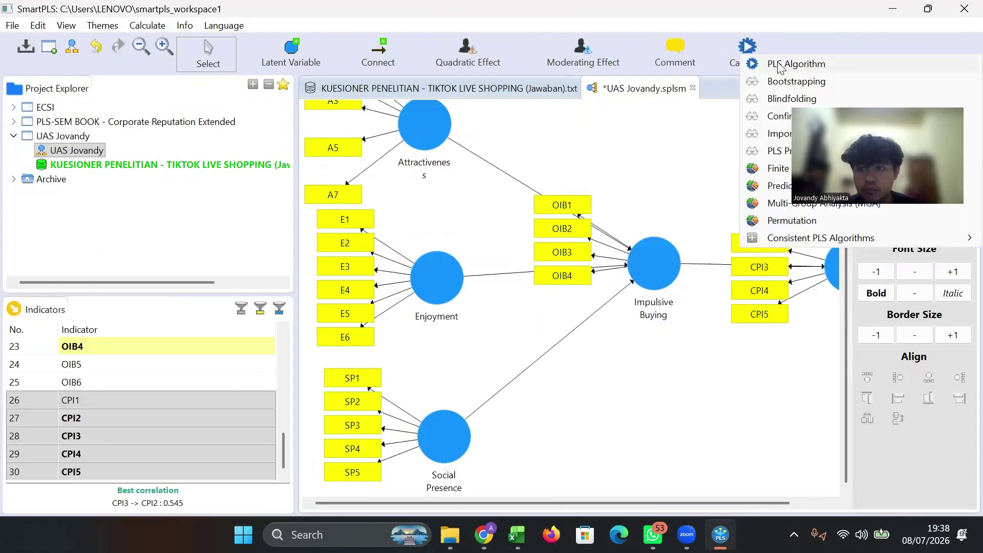
pyautogui.click(778, 66)
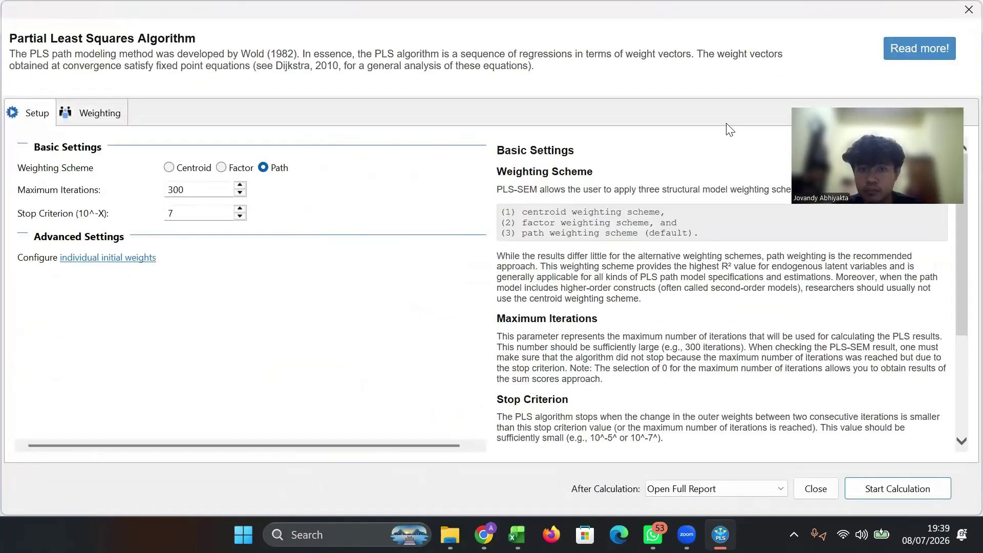
pyautogui.click(879, 494)
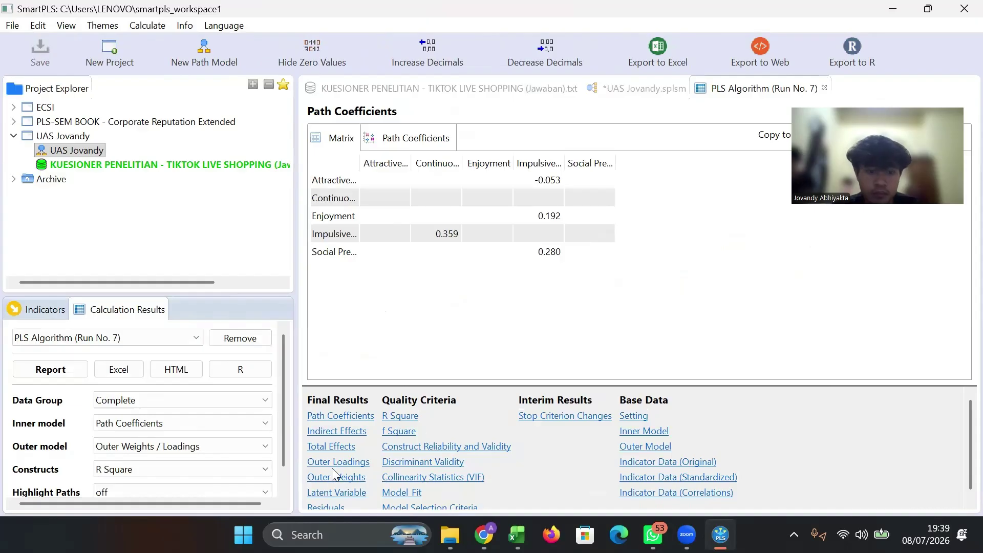
pyautogui.click(332, 462)
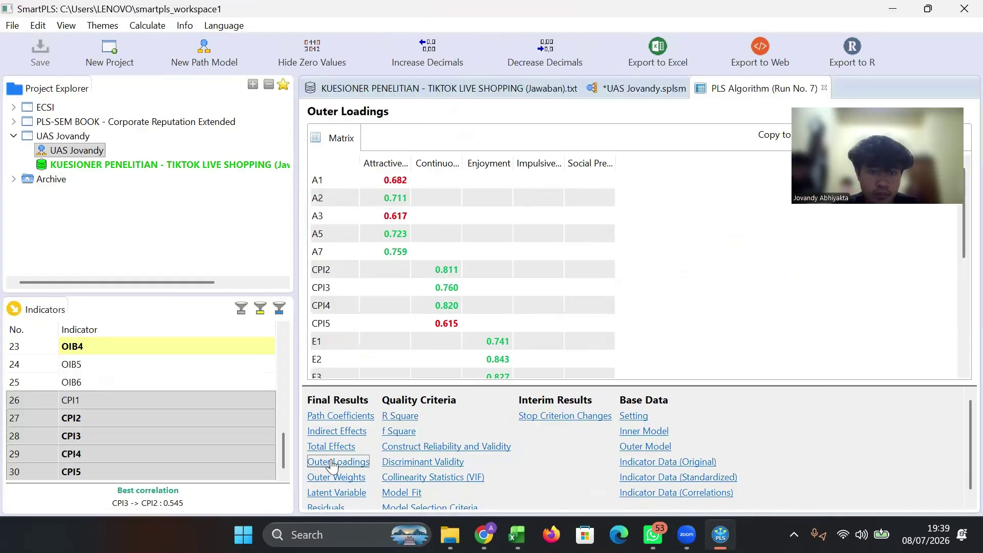
# Step: Review the outer loadings of the seventh run and delete the indicator CPI5 from the CPI construct in the path model
pyautogui.scroll(-2, 577, 273)
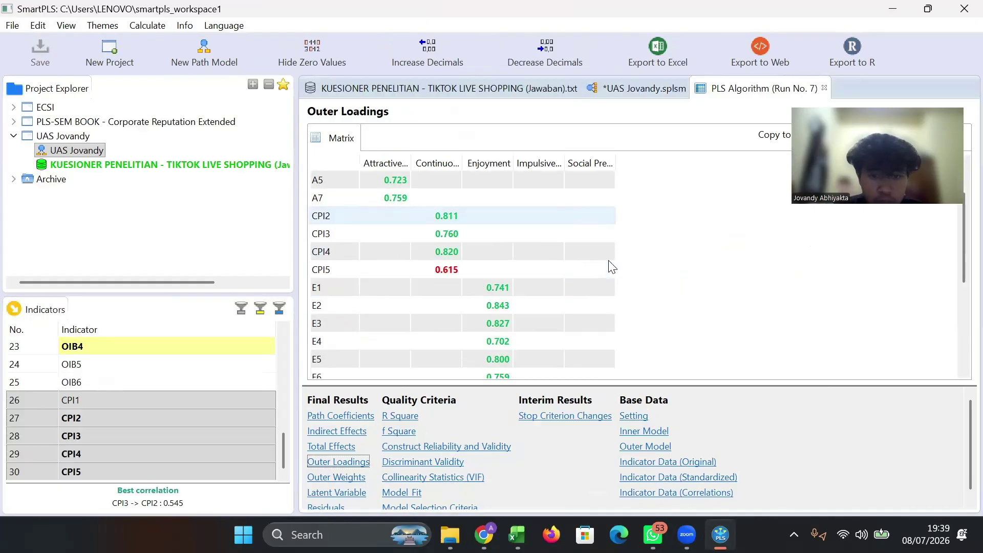
pyautogui.click(449, 221)
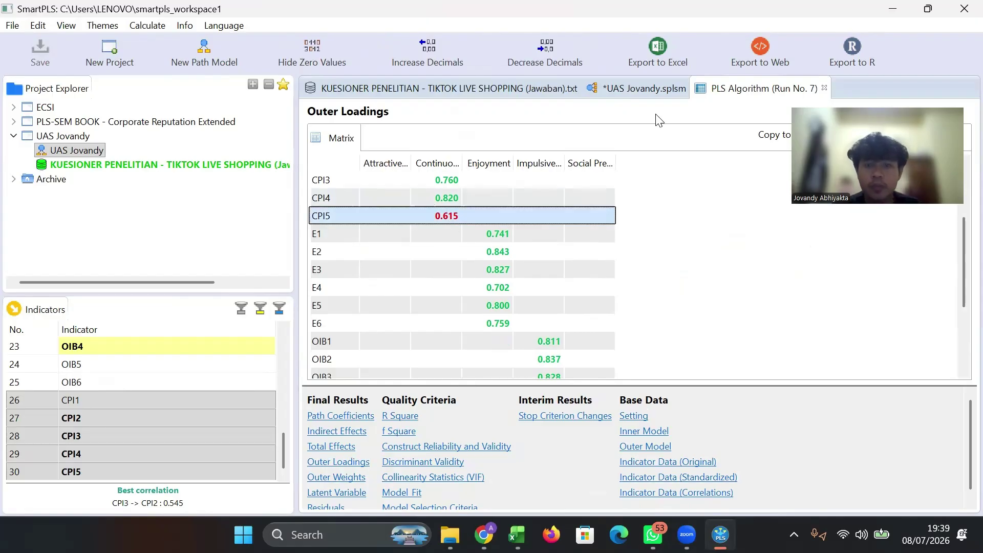
pyautogui.click(650, 90)
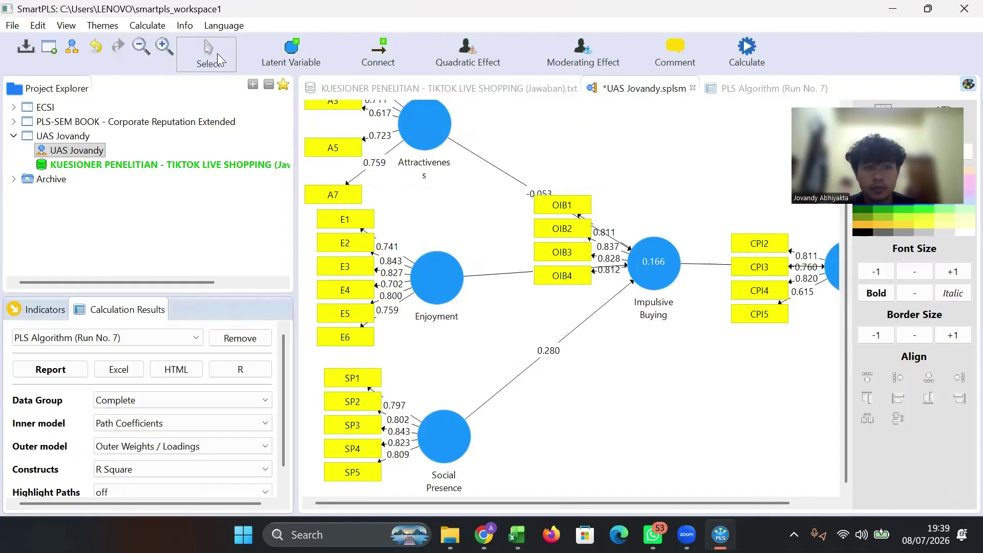
pyautogui.rightClick(761, 317)
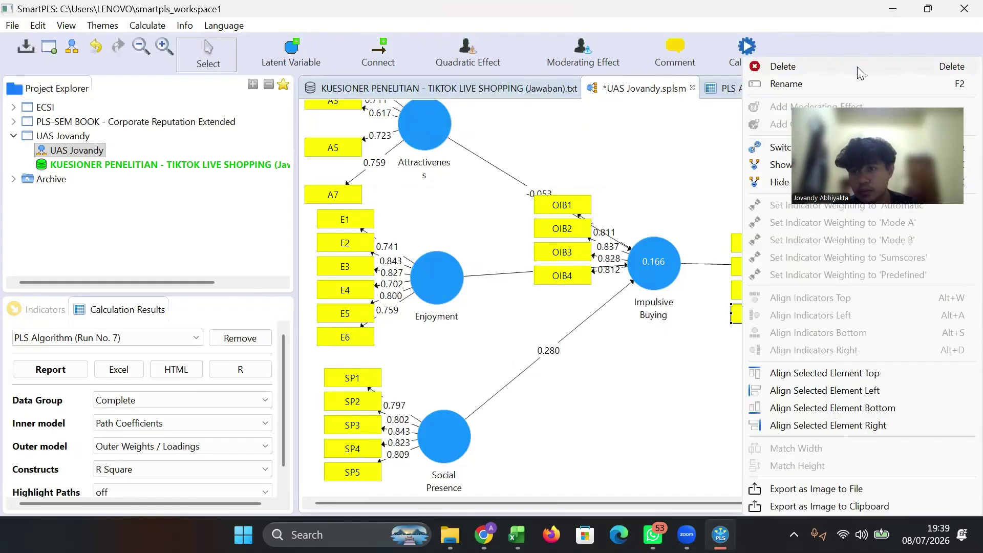
pyautogui.click(857, 66)
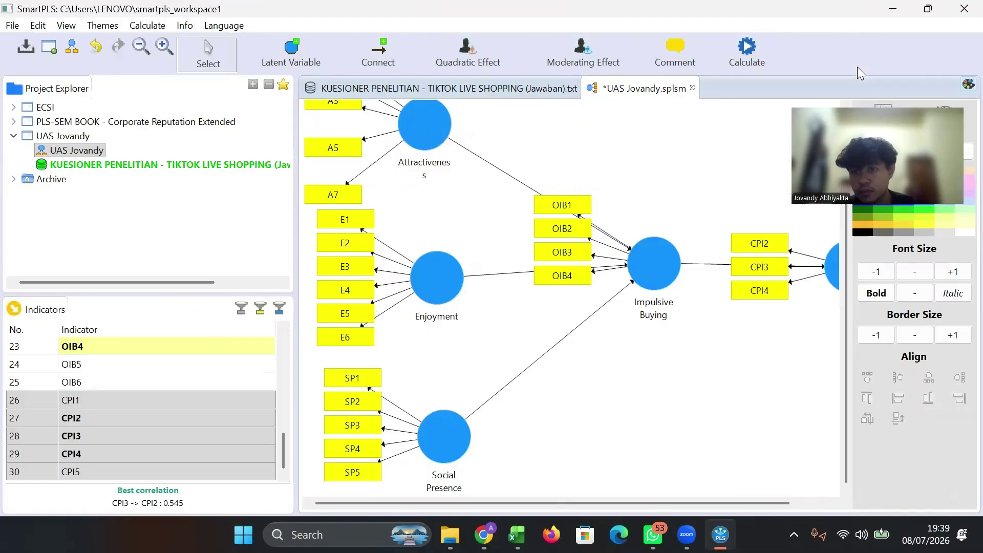
# Step: Rerun the PLS Algorithm without CPI5 using the default settings and show the outer loadings in the full report
pyautogui.click(747, 52)
pyautogui.click(771, 63)
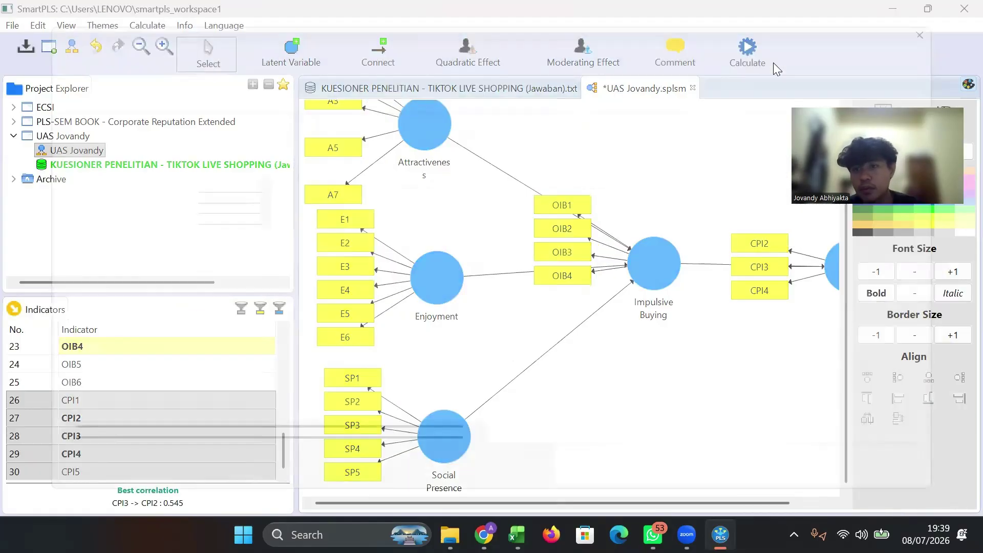
pyautogui.click(864, 490)
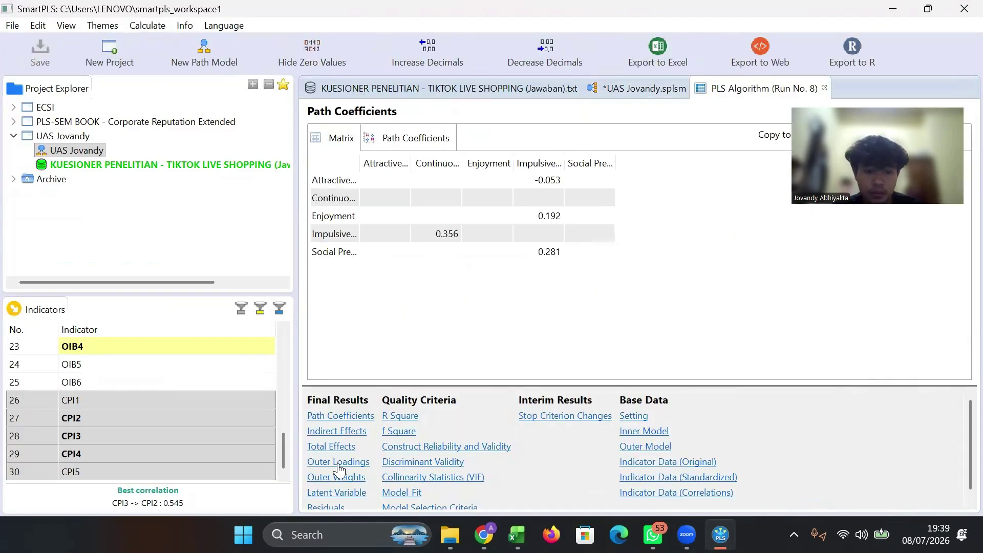
pyautogui.click(338, 463)
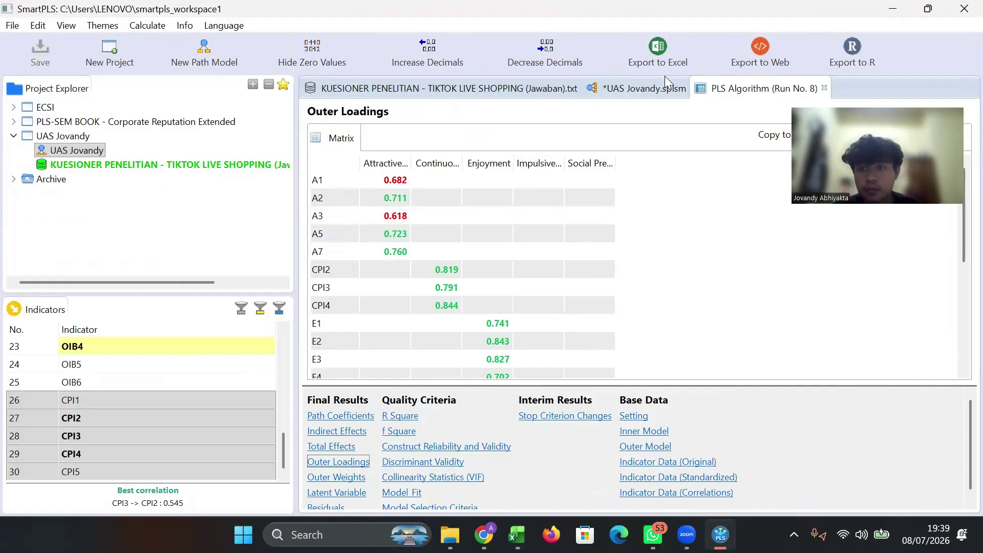
# Step: Return to the path model and delete the indicator A3 from the Attractiveness construct
pyautogui.click(657, 87)
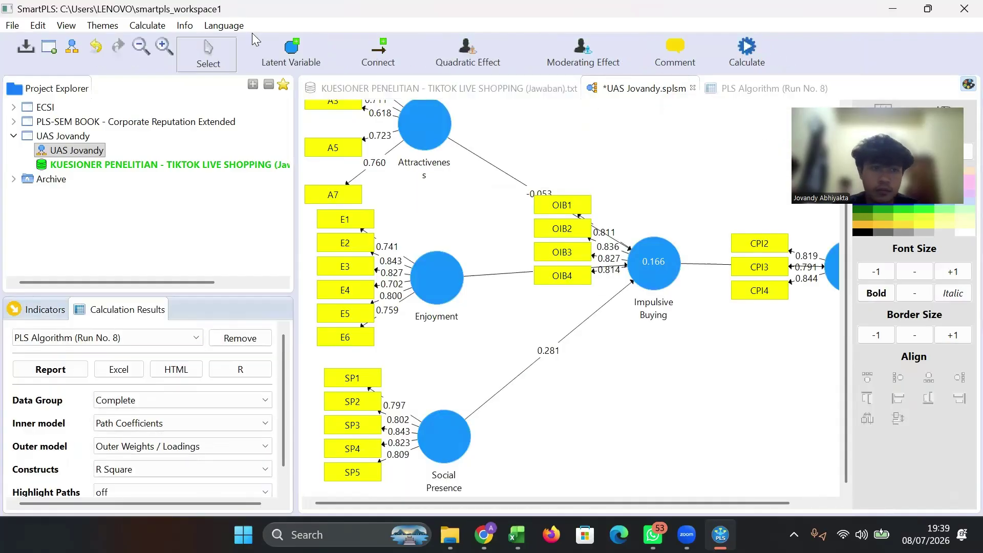
pyautogui.click(213, 52)
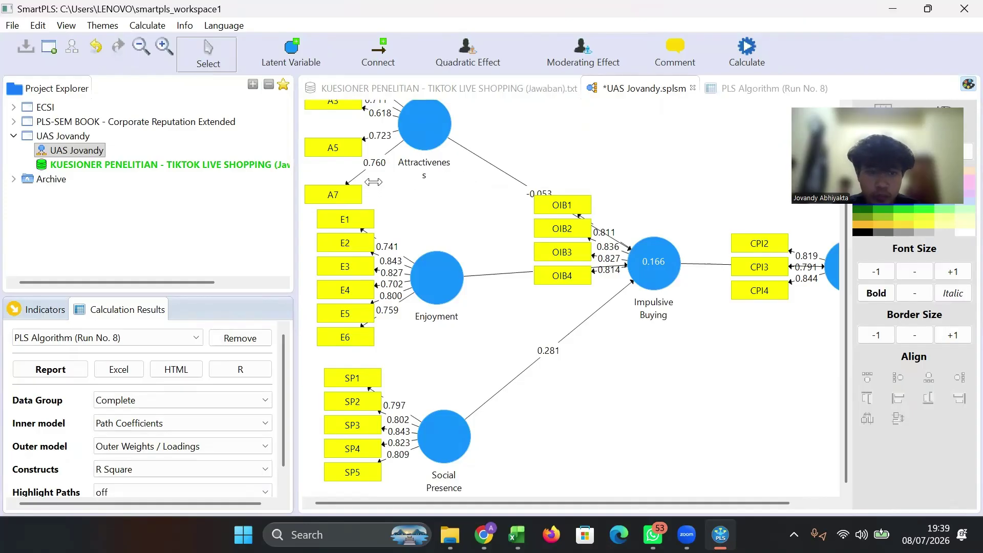
pyautogui.scroll(1, 373, 182)
pyautogui.click(331, 160)
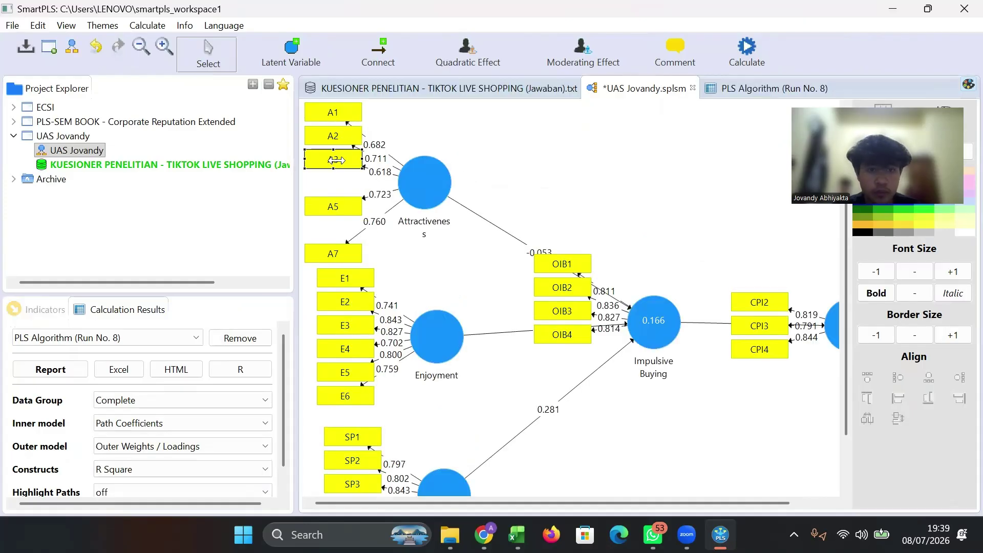
pyautogui.click(736, 60)
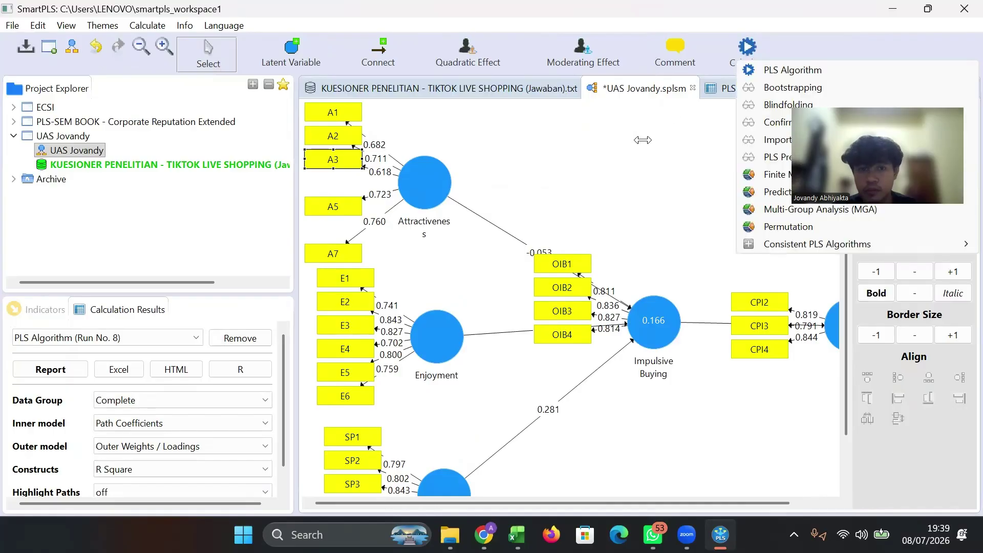
pyautogui.click(635, 153)
pyautogui.click(352, 164)
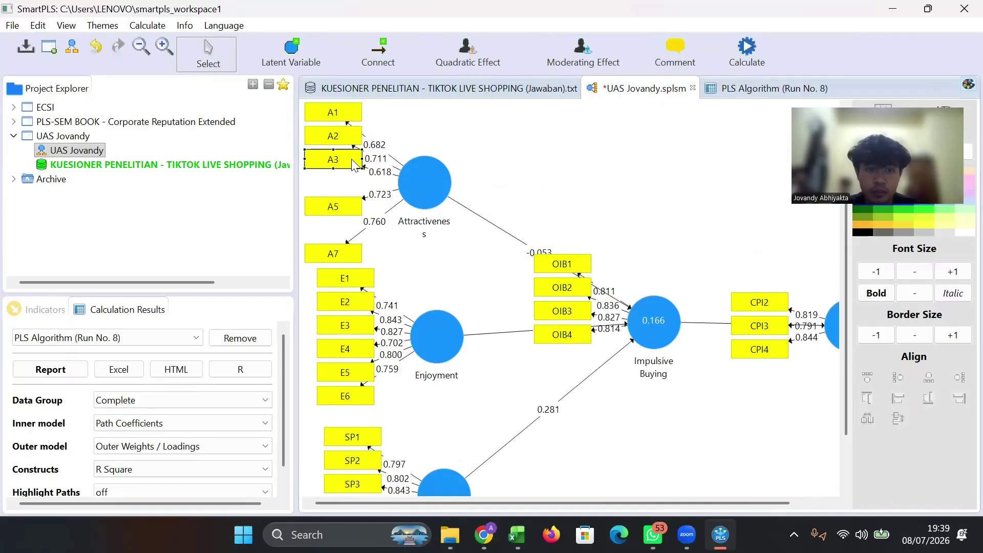
pyautogui.rightClick(353, 165)
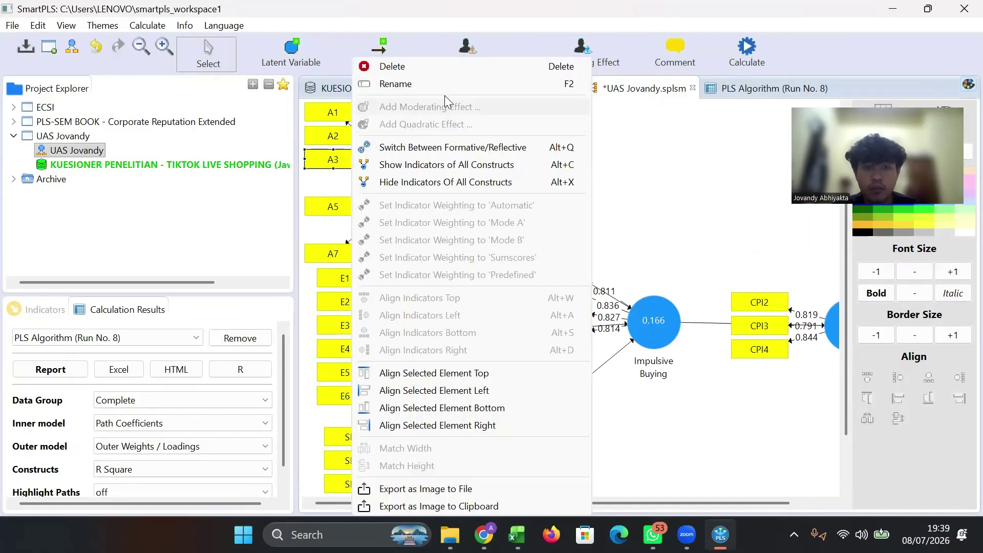
pyautogui.click(489, 72)
# Step: Rerun the PLS Algorithm without A3 using the default settings, show the outer loadings and return to the path model
pyautogui.click(743, 46)
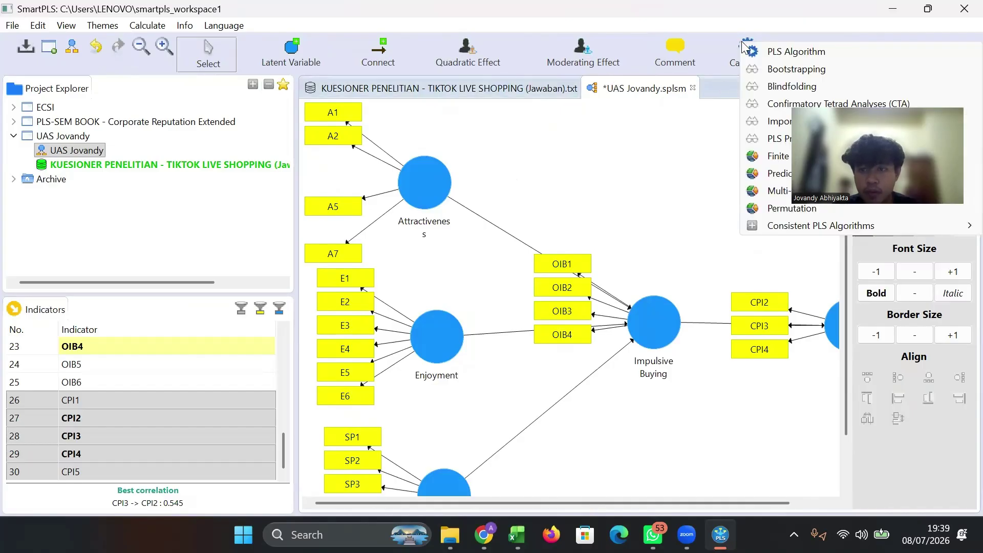
pyautogui.click(775, 59)
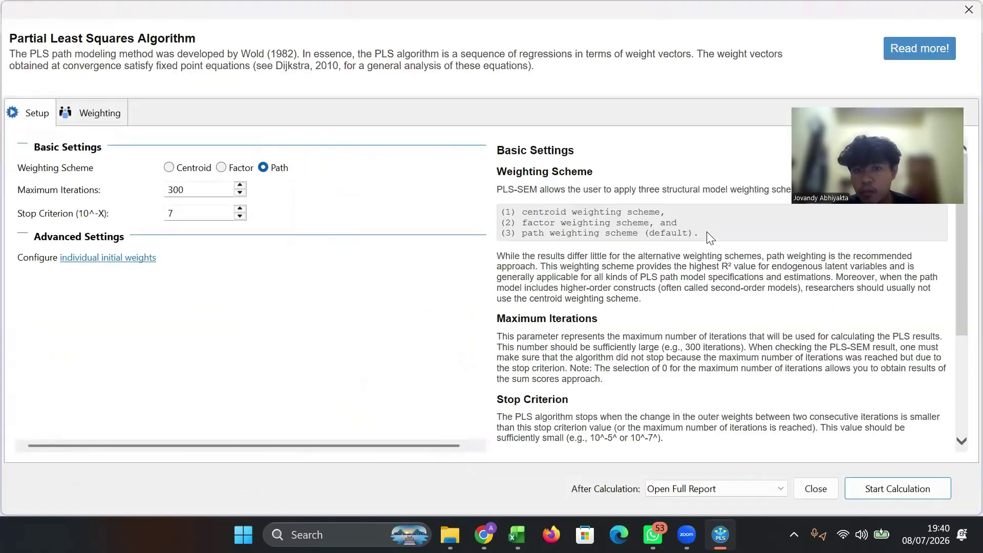
pyautogui.click(871, 487)
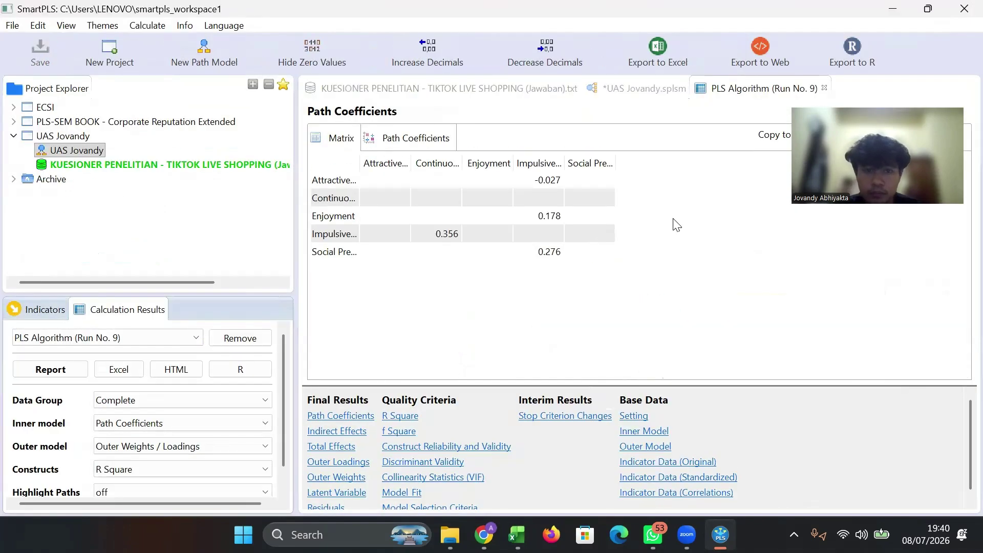
pyautogui.click(338, 462)
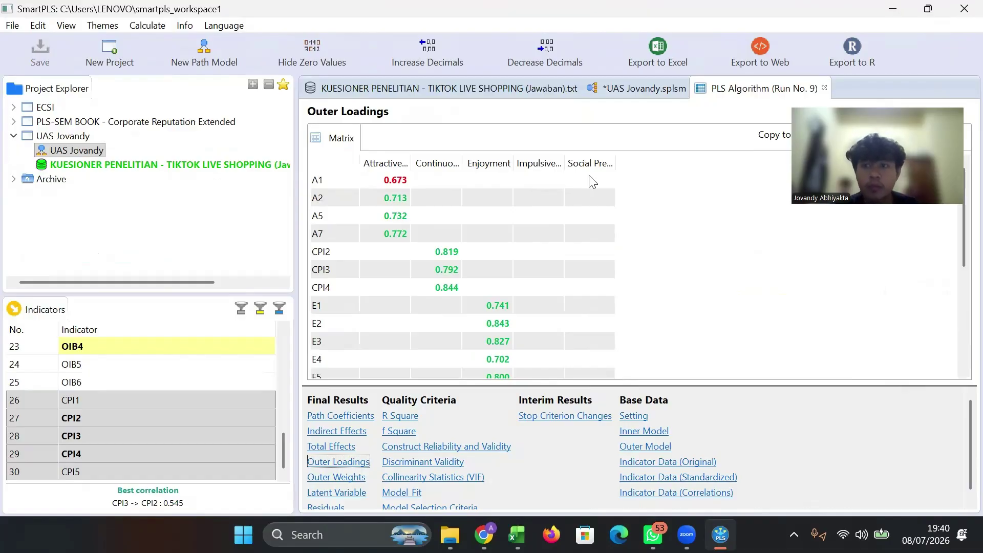
pyautogui.click(617, 92)
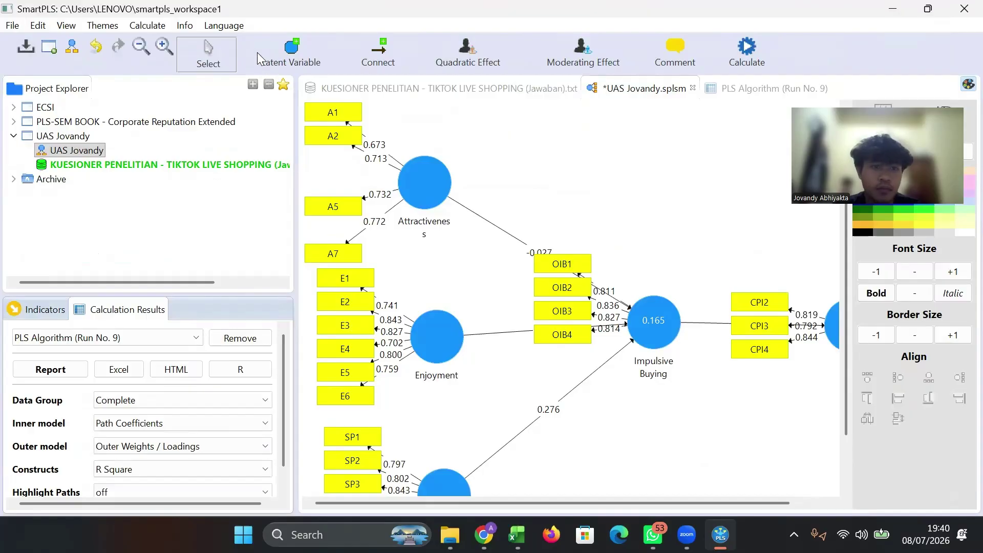
# Step: Delete the indicator A1 from the Attractiveness construct in the path model
pyautogui.click(336, 113)
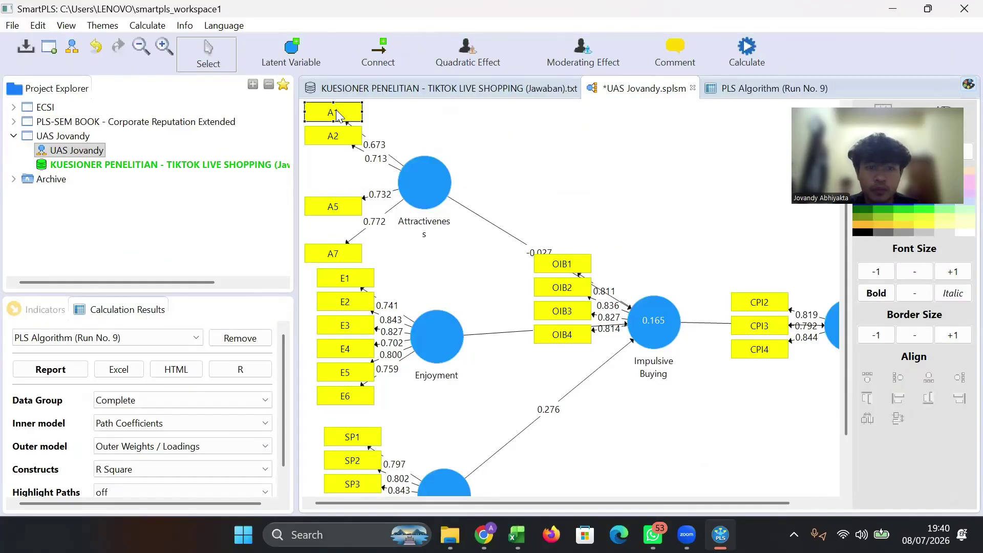
pyautogui.rightClick(336, 114)
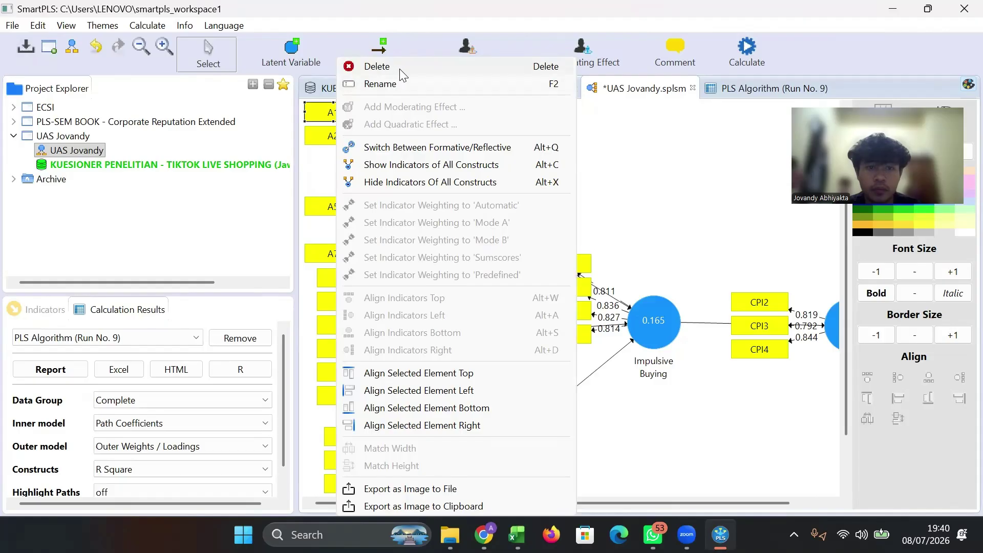
pyautogui.click(399, 69)
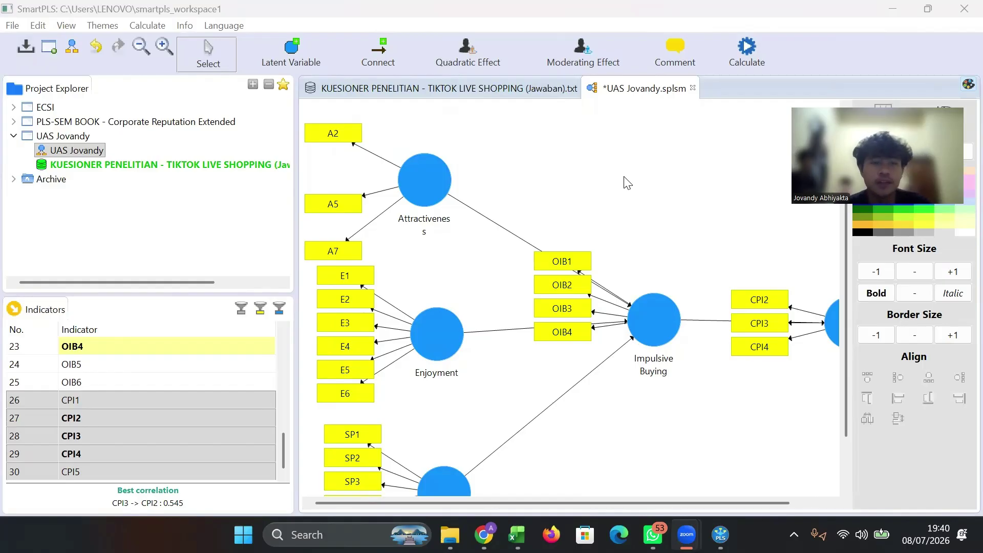
# Step: Rerun the PLS Algorithm without A1 using the Path weighting scheme, 300 maximum iterations and stop criterion 7, opening the full report
pyautogui.scroll(-1, 638, 247)
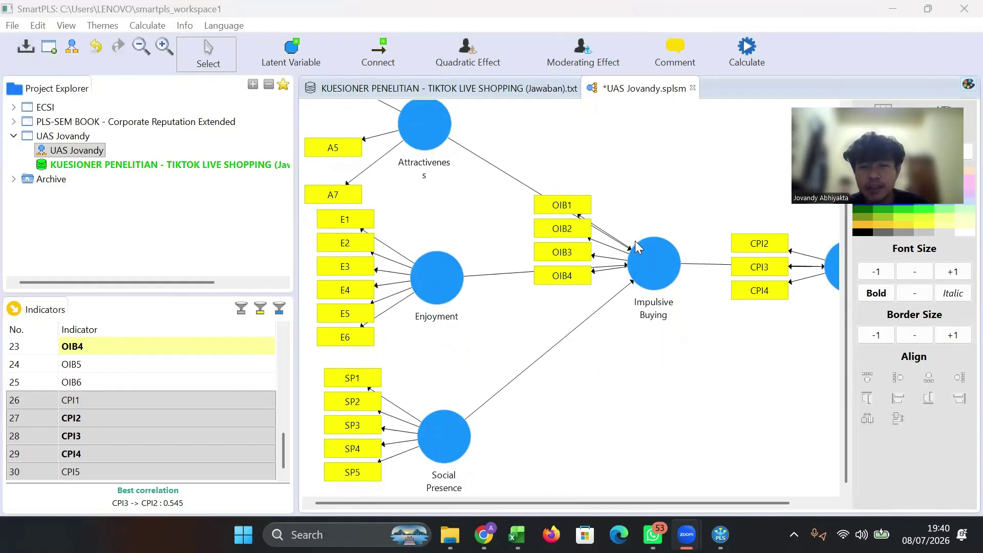
pyautogui.scroll(1, 638, 247)
pyautogui.scroll(-1, 639, 248)
pyautogui.scroll(1, 636, 244)
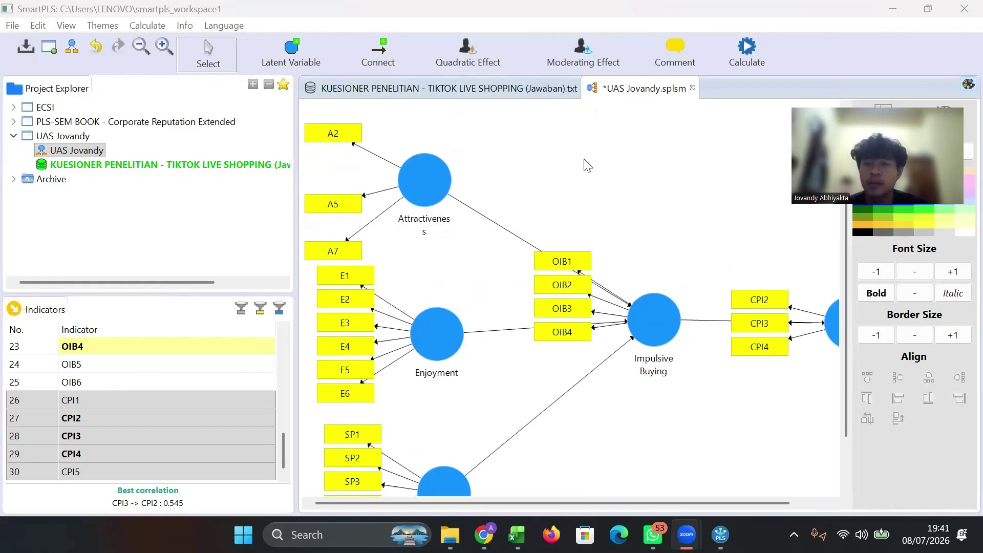
pyautogui.click(755, 51)
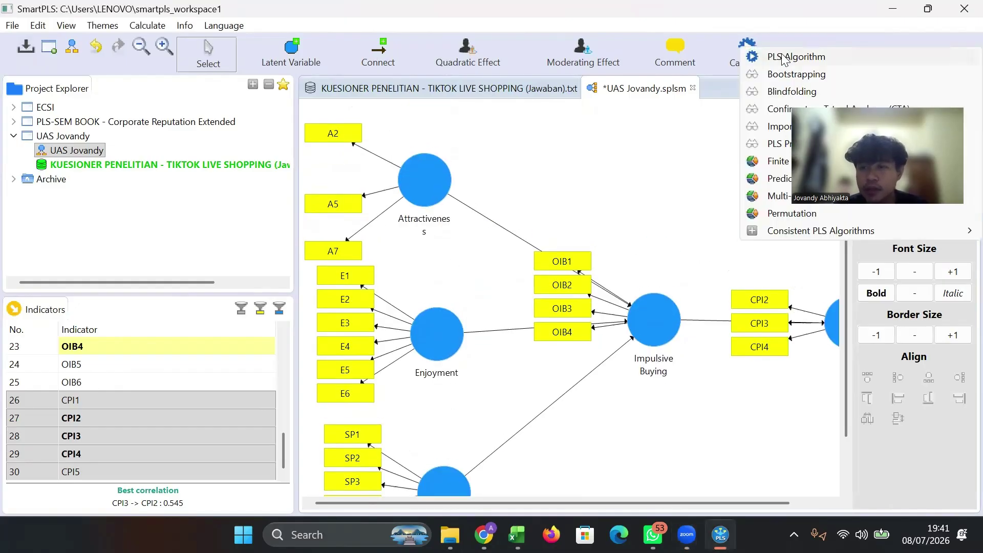
pyautogui.click(812, 58)
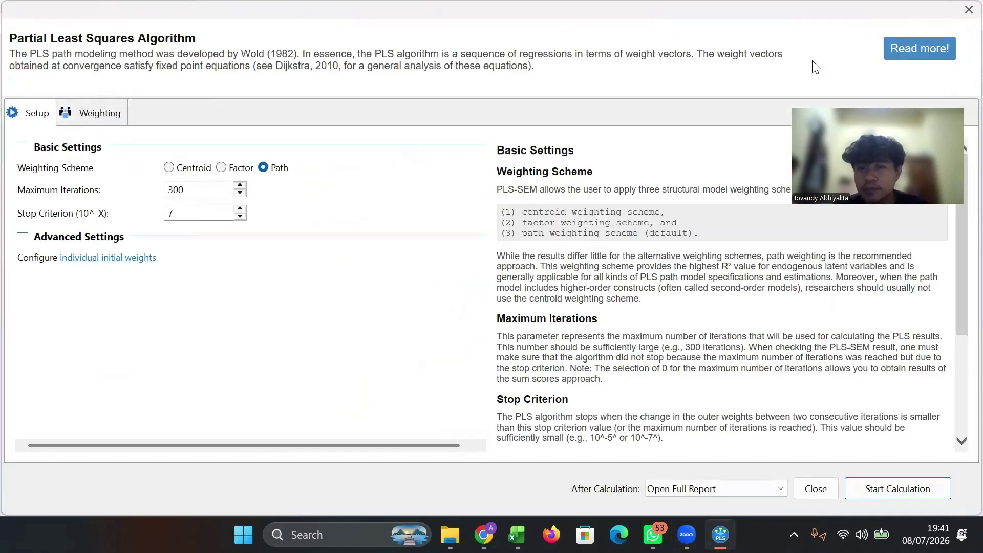
pyautogui.click(873, 486)
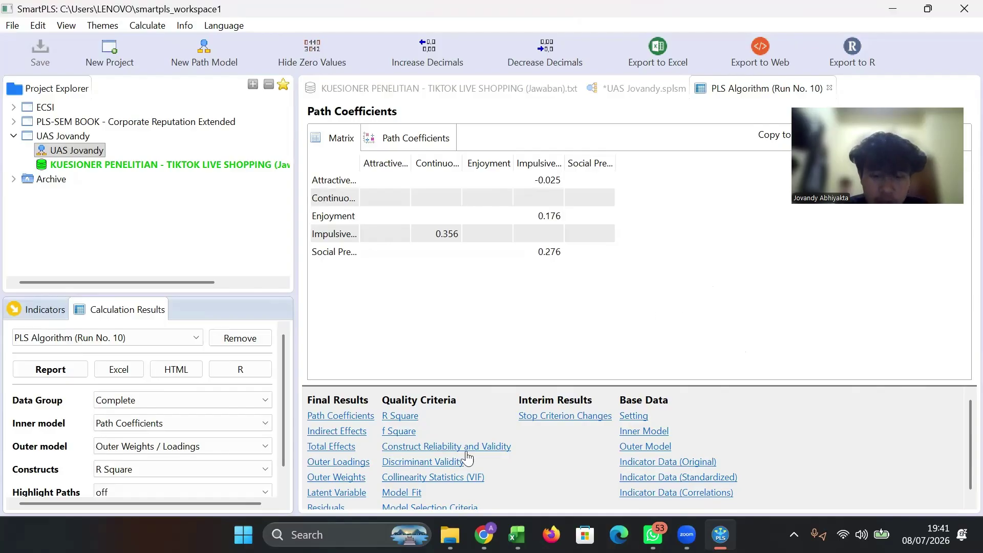
# Step: Review discriminant validity in the Fornell-Larcker table, checking each construct's diagonal value against the correlations below and beside it
pyautogui.click(433, 463)
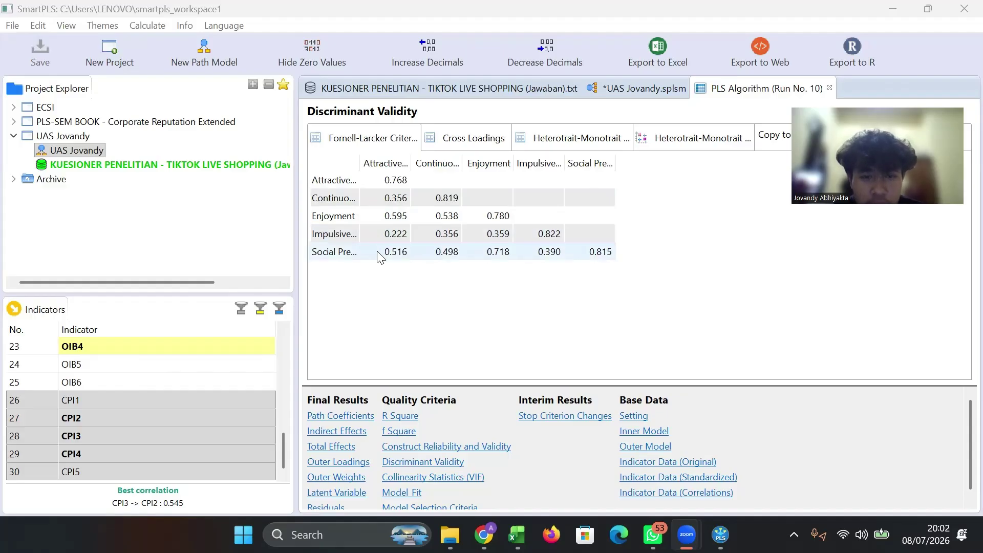
pyautogui.click(431, 199)
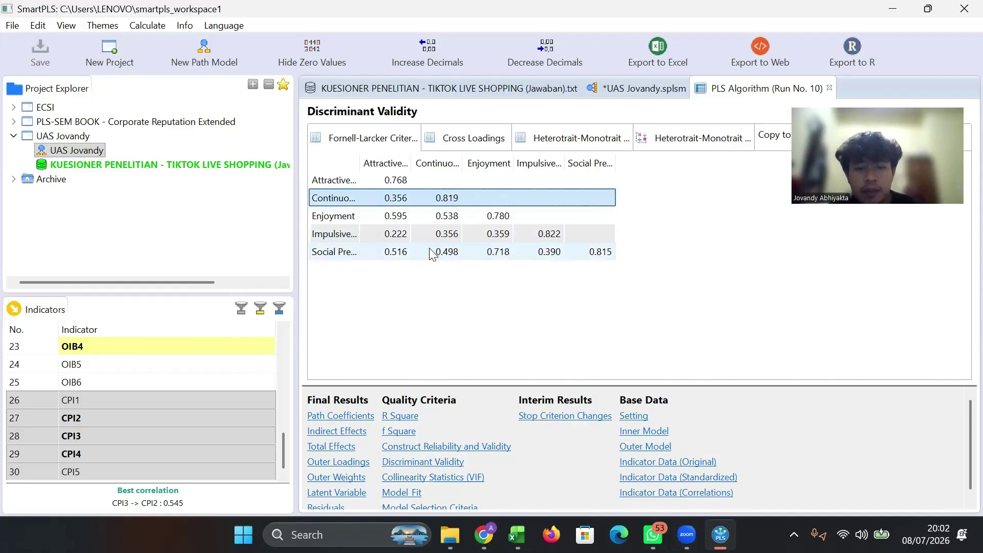
pyautogui.click(493, 219)
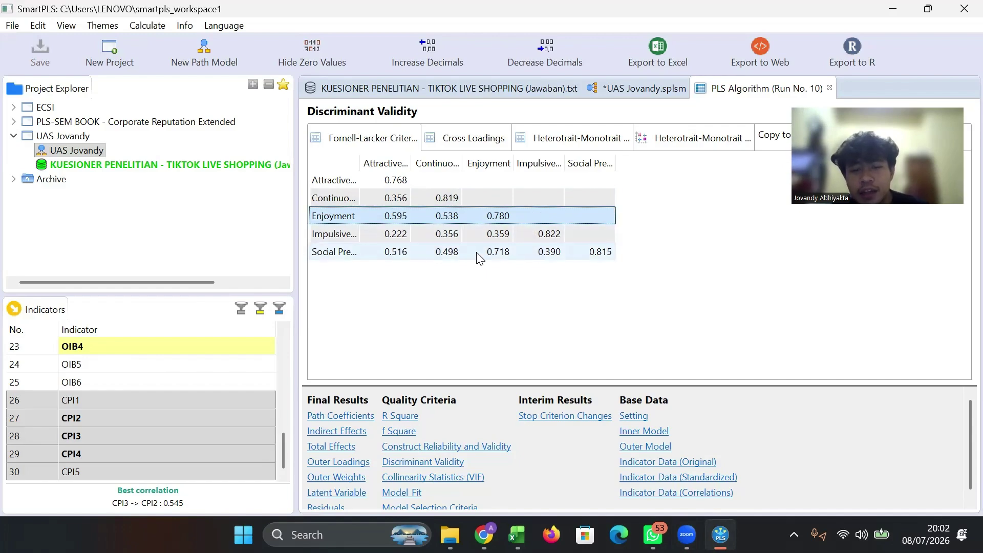
pyautogui.click(532, 238)
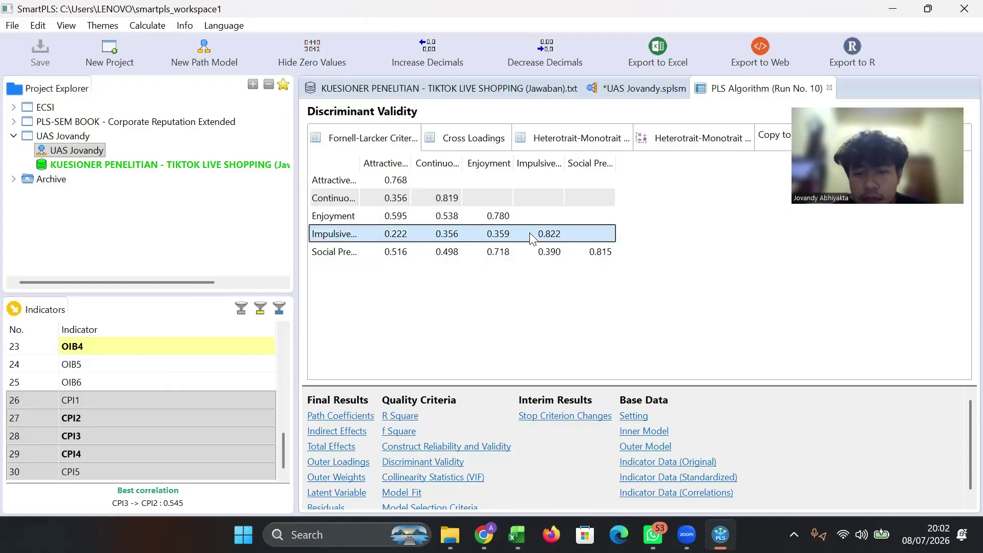
pyautogui.click(587, 260)
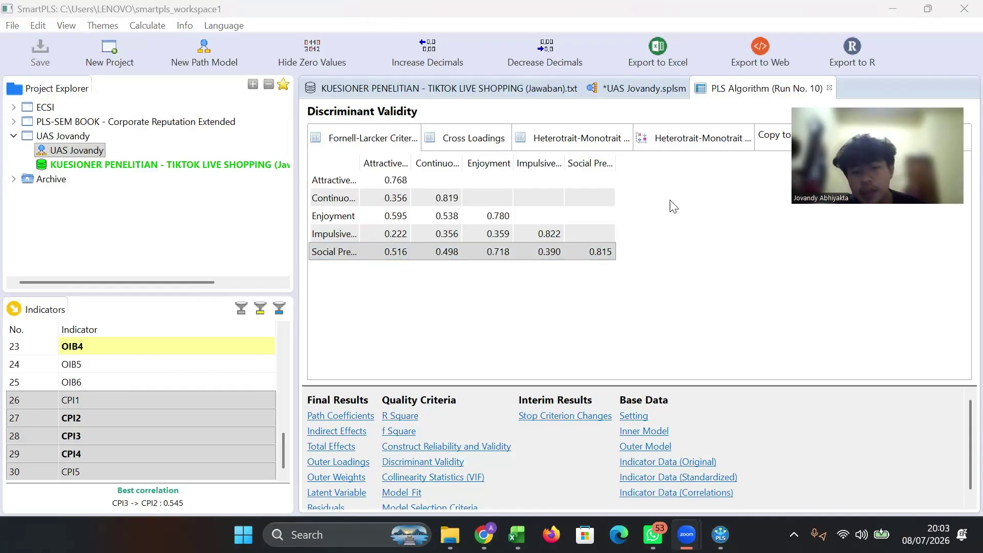
# Step: Examine construct reliability and validity with the Average Variance Extracted chart, plus the R Square and f Square results
pyautogui.click(473, 446)
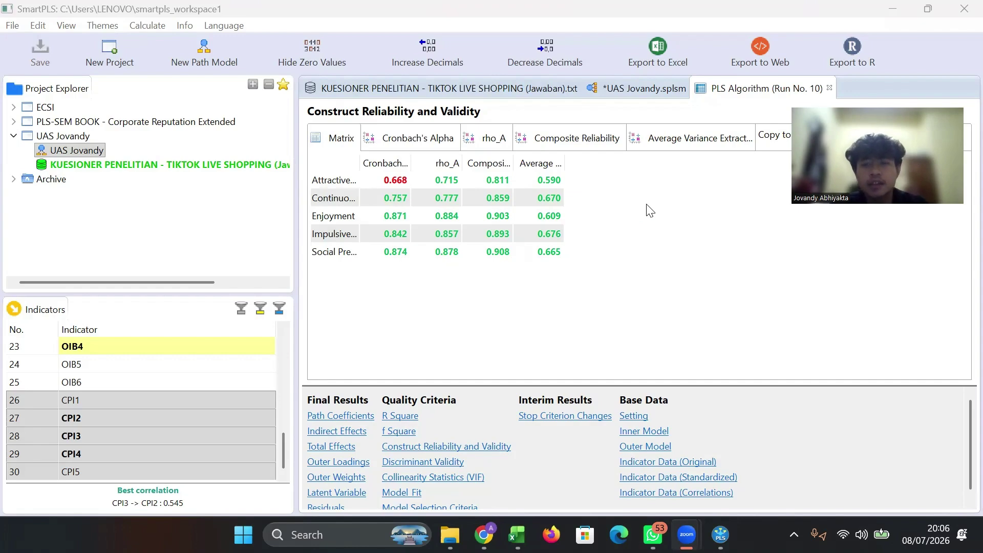
pyautogui.click(682, 145)
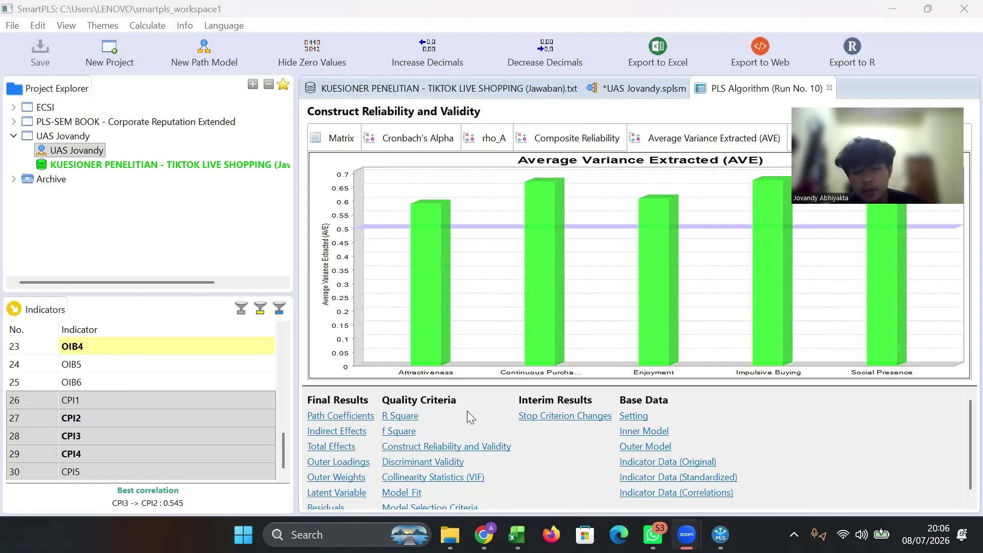
pyautogui.click(407, 417)
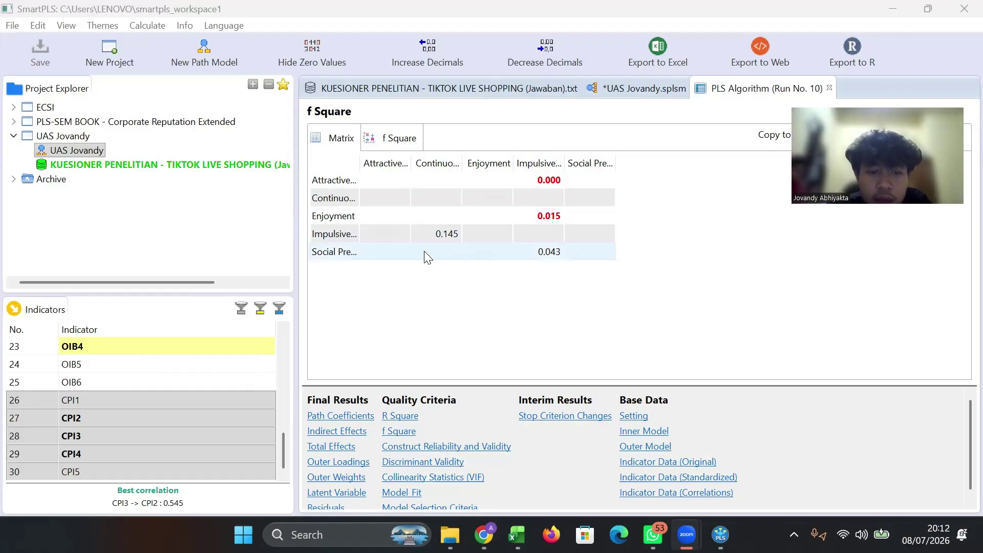
pyautogui.click(377, 261)
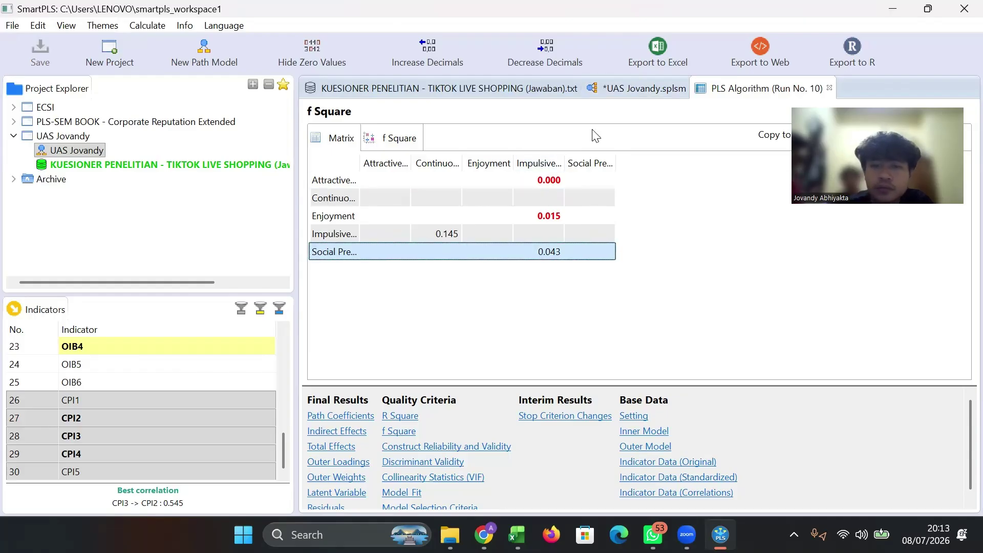
# Step: Return to the path model and run Bootstrapping with 5000 subsamples and a one-tailed test at significance level 0.05
pyautogui.click(644, 89)
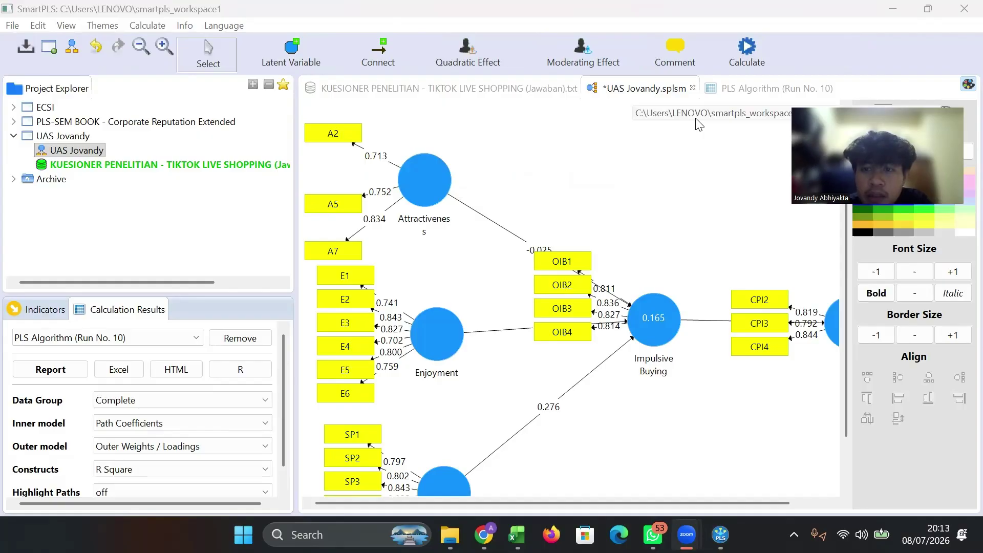
pyautogui.click(747, 51)
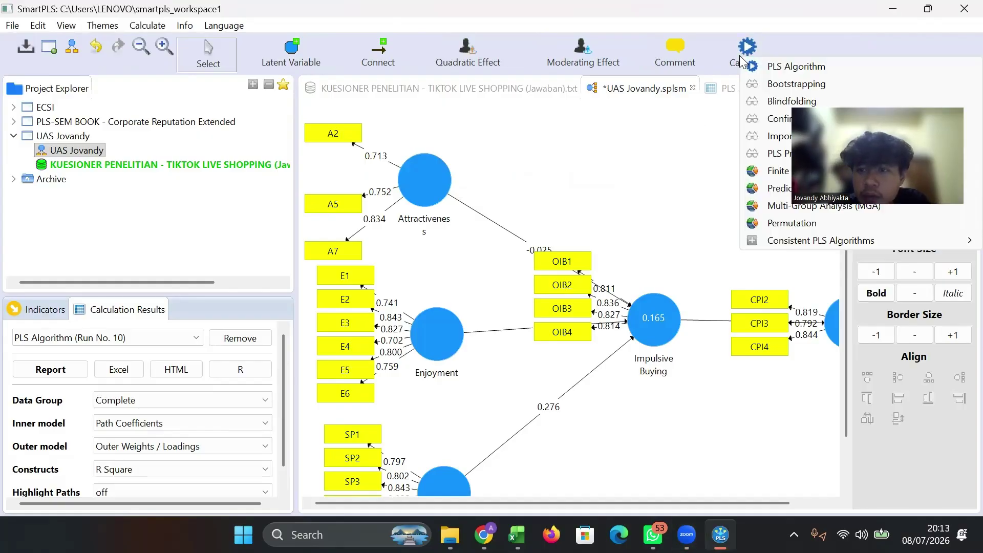
pyautogui.click(823, 87)
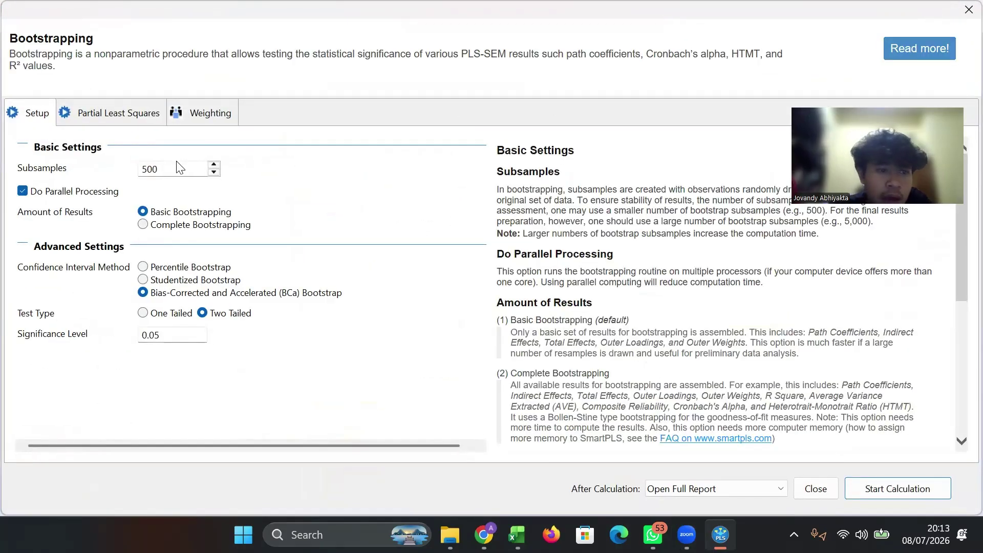
pyautogui.click(167, 170)
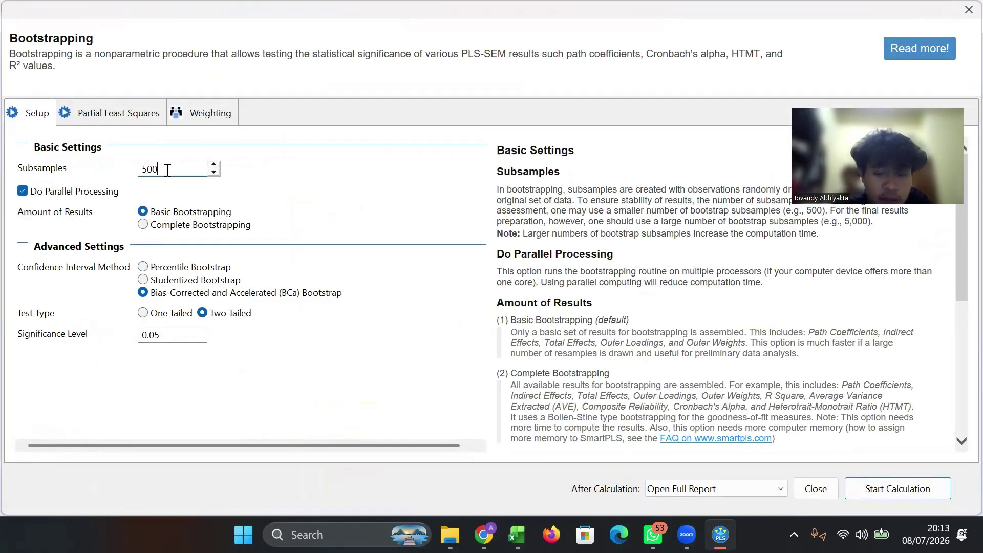
pyautogui.write('0')
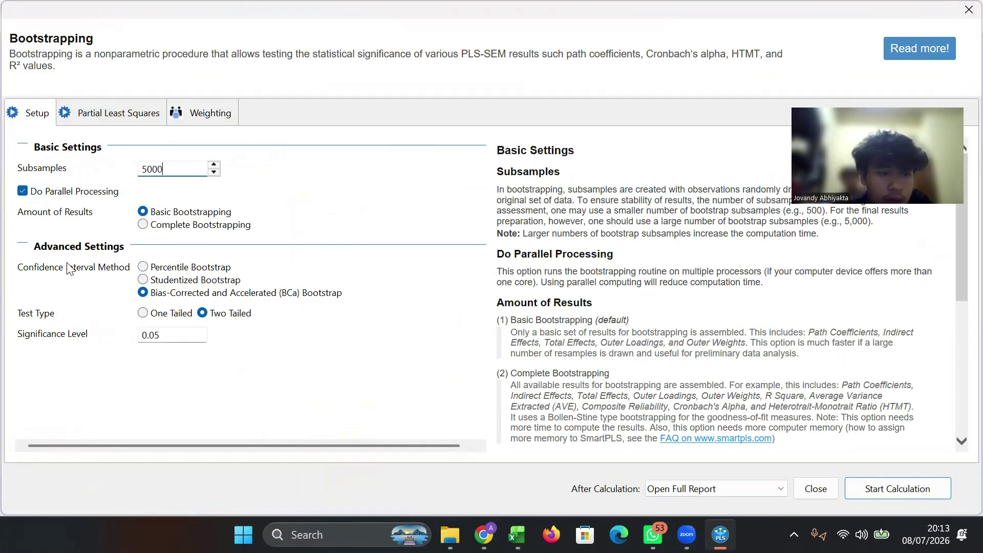
pyautogui.click(144, 314)
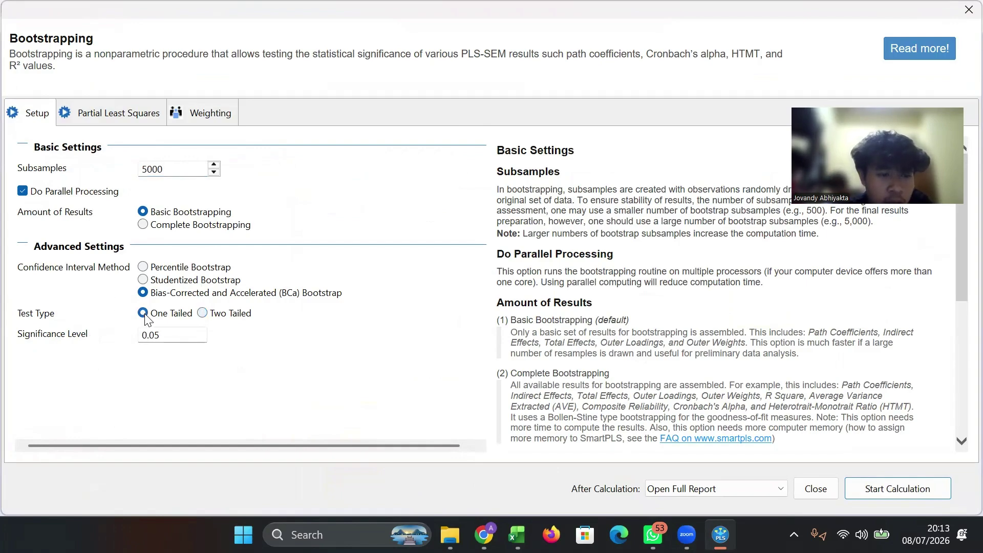
pyautogui.click(888, 495)
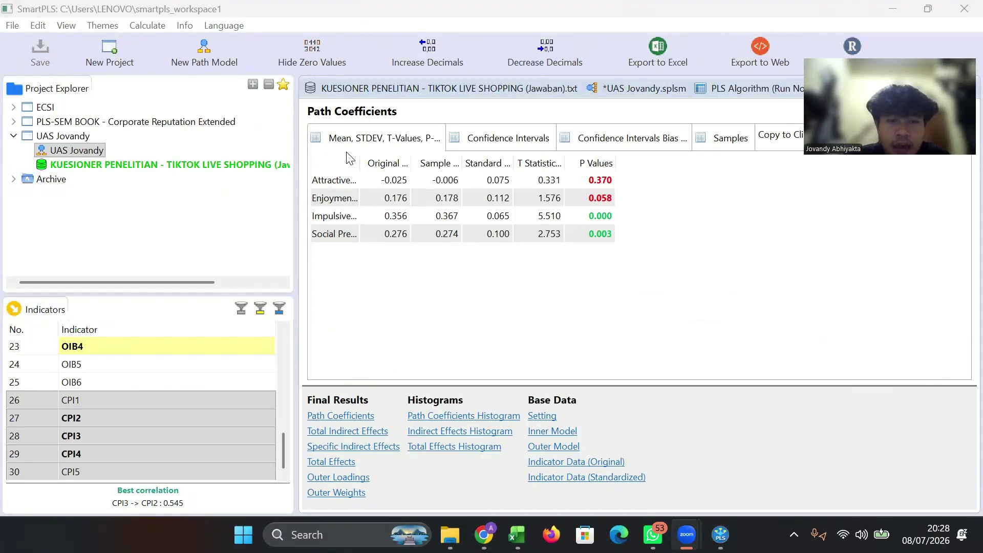
# Step: Widen the path names column of the bootstrapped Path Coefficients table and examine the T statistic and P value for Attractiveness -> Impulsive Buying
pyautogui.moveTo(359, 160); pyautogui.dragTo(486, 165)
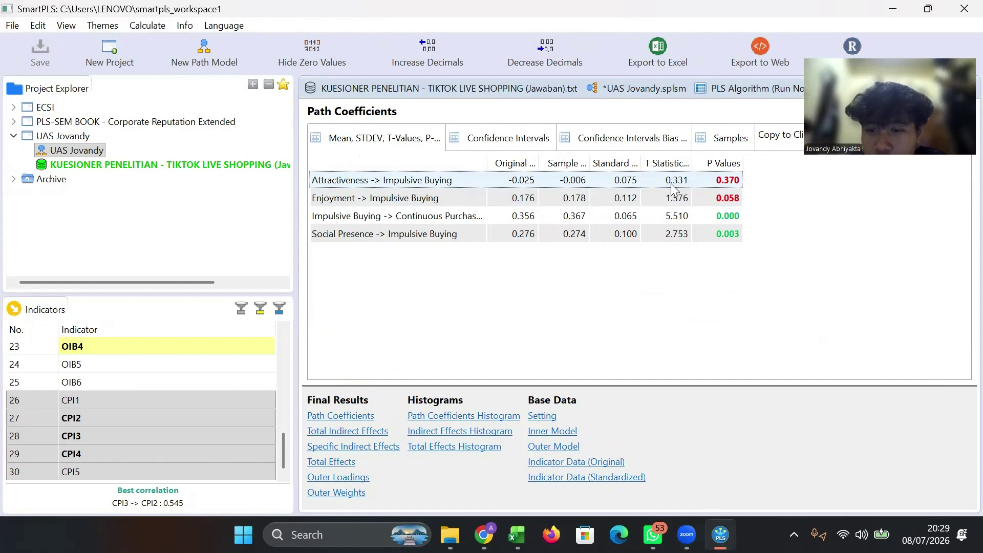
pyautogui.click(729, 182)
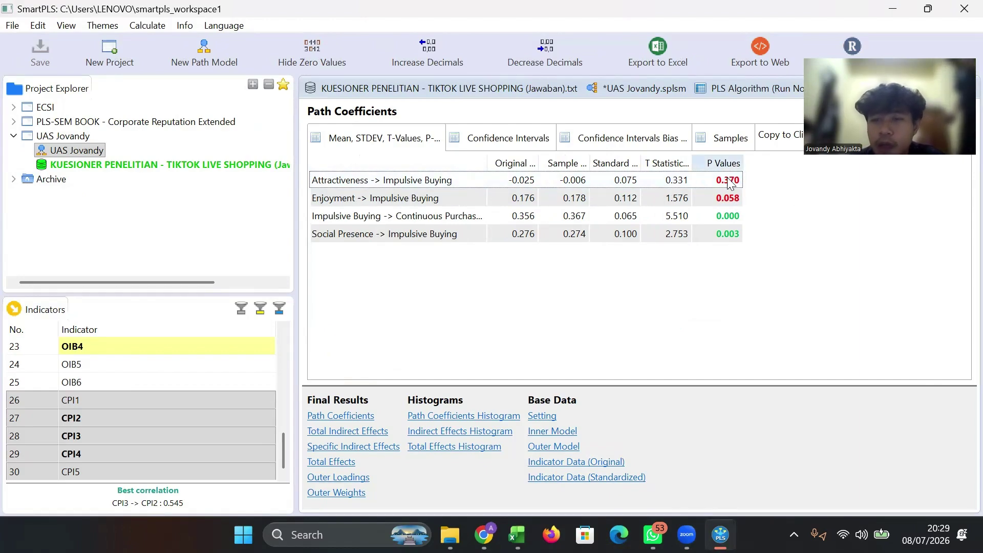